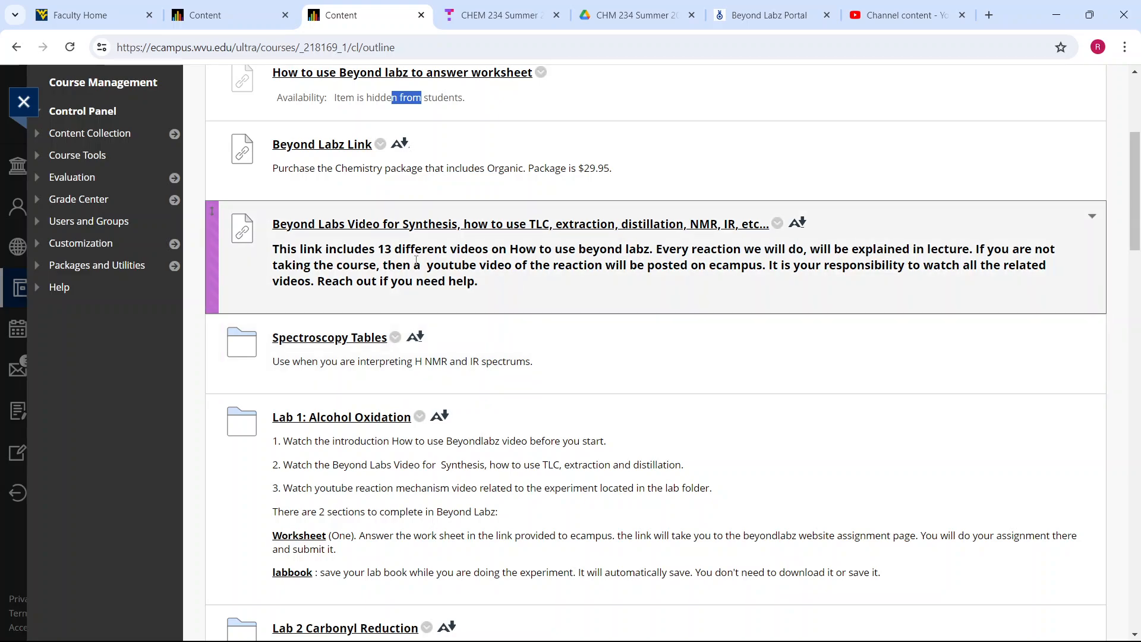
# Open the Beyond Labs video link for synthesis and look over the Organic Synthesis Videos page
pyautogui.click(304, 225)
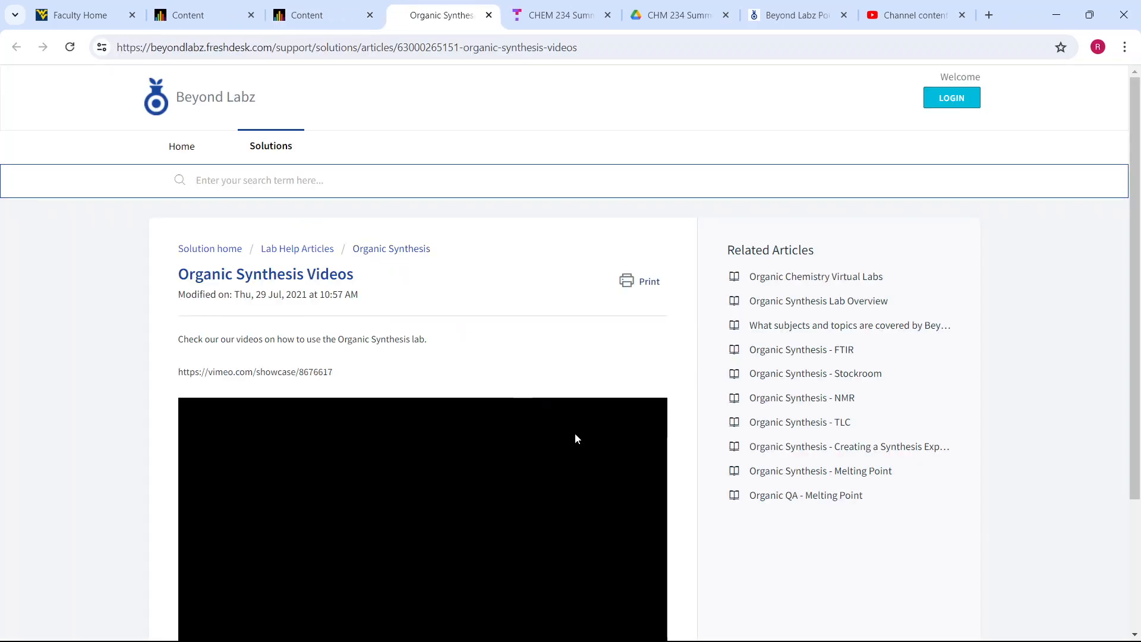
pyautogui.scroll(-3, 577, 437)
pyautogui.scroll(1, 579, 441)
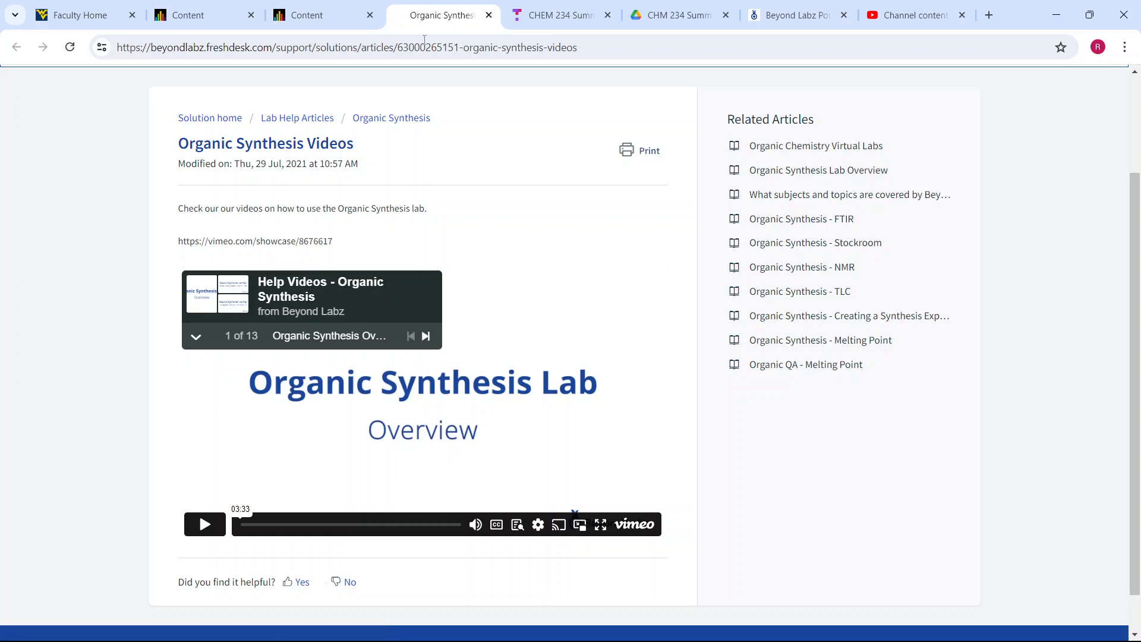
# Return to the course content, open the Alcohol Oxidation - 1 assignment from the Beyond Labz assignments, and start its teacher preview
pyautogui.click(309, 17)
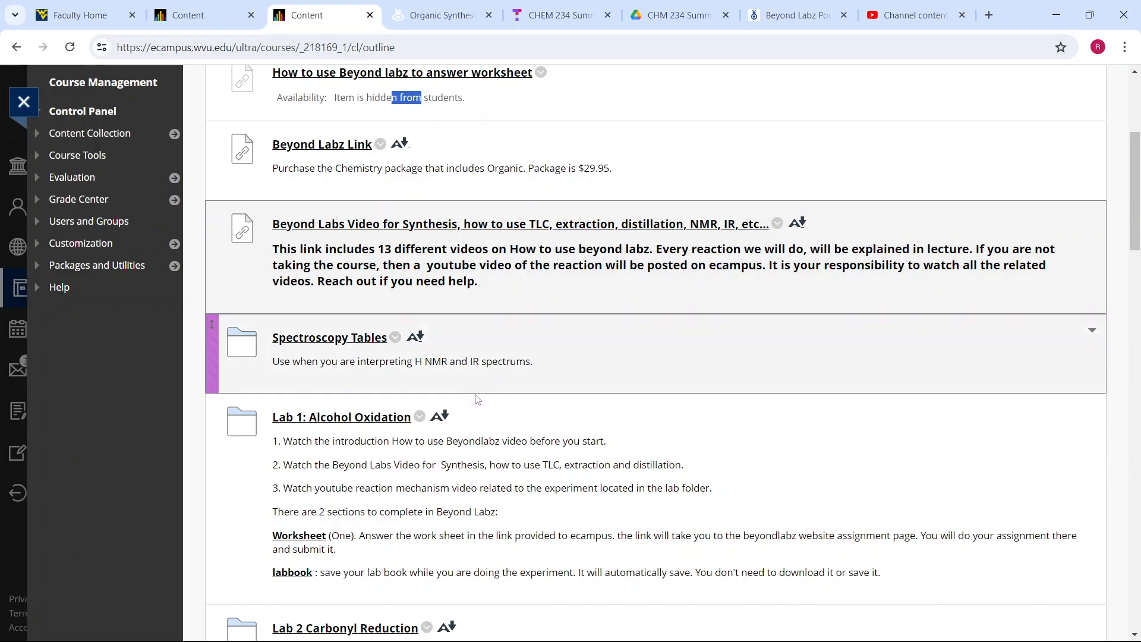
pyautogui.scroll(-1, 391, 432)
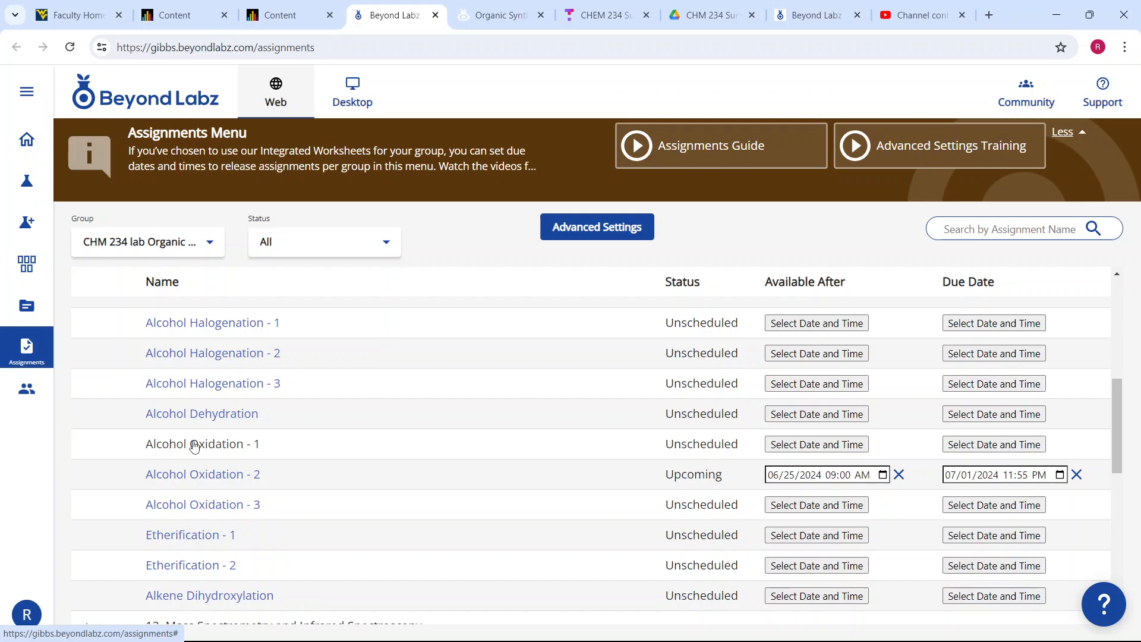
pyautogui.click(194, 446)
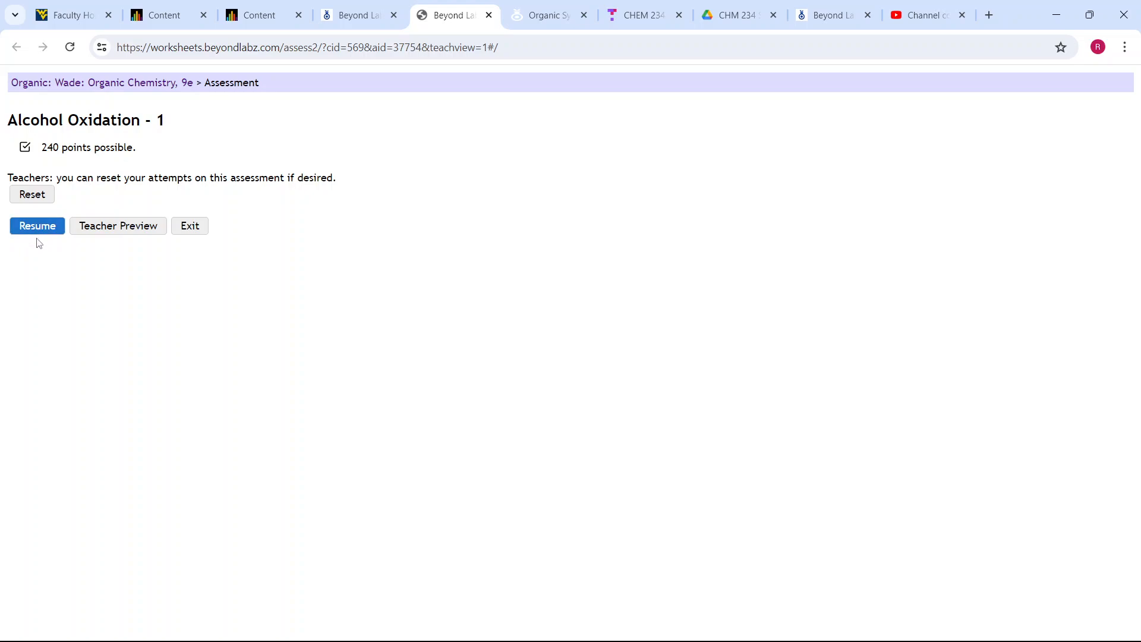
pyautogui.click(118, 227)
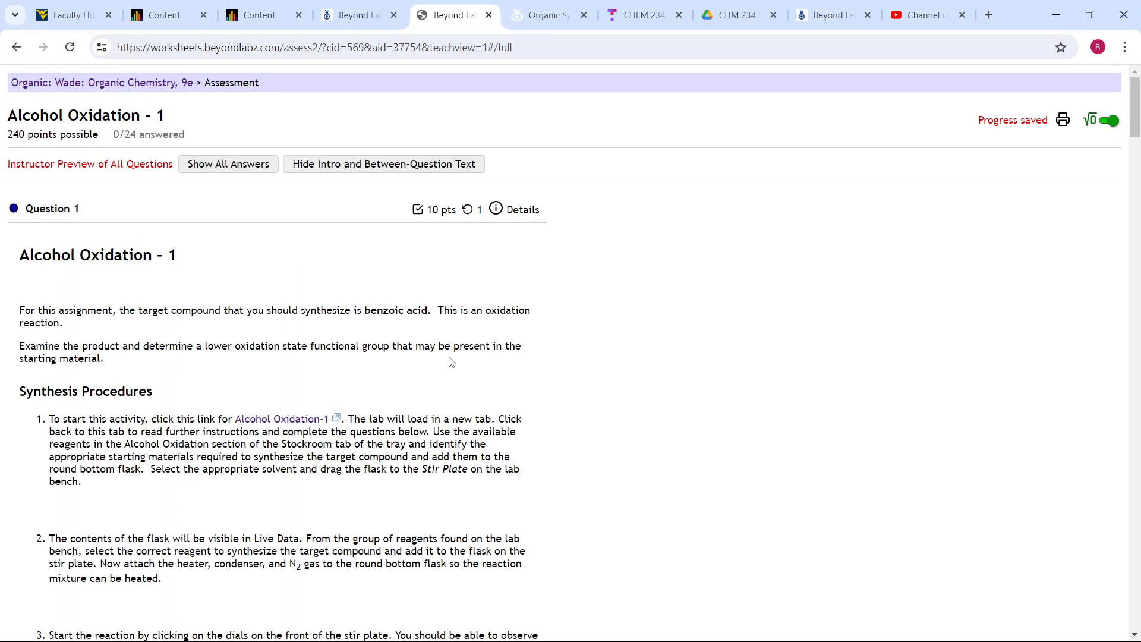
# Read the Alcohol Oxidation - 1 introduction and highlight the target compound, benzoic acid
pyautogui.scroll(-1, 450, 362)
pyautogui.scroll(1, 450, 362)
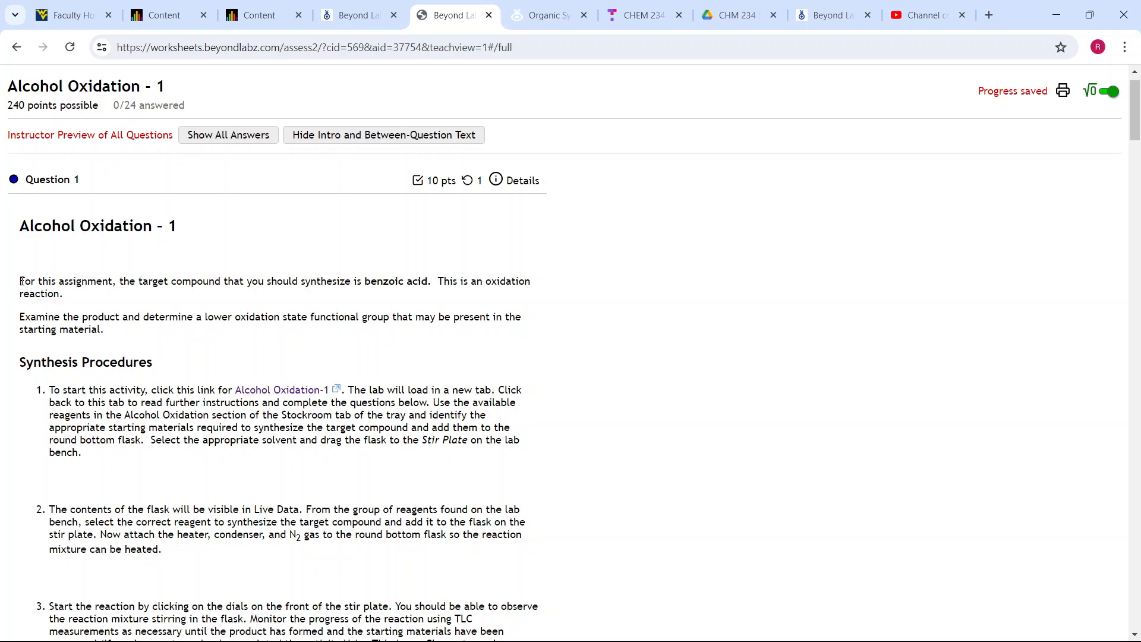
pyautogui.moveTo(19, 283); pyautogui.dragTo(437, 280)
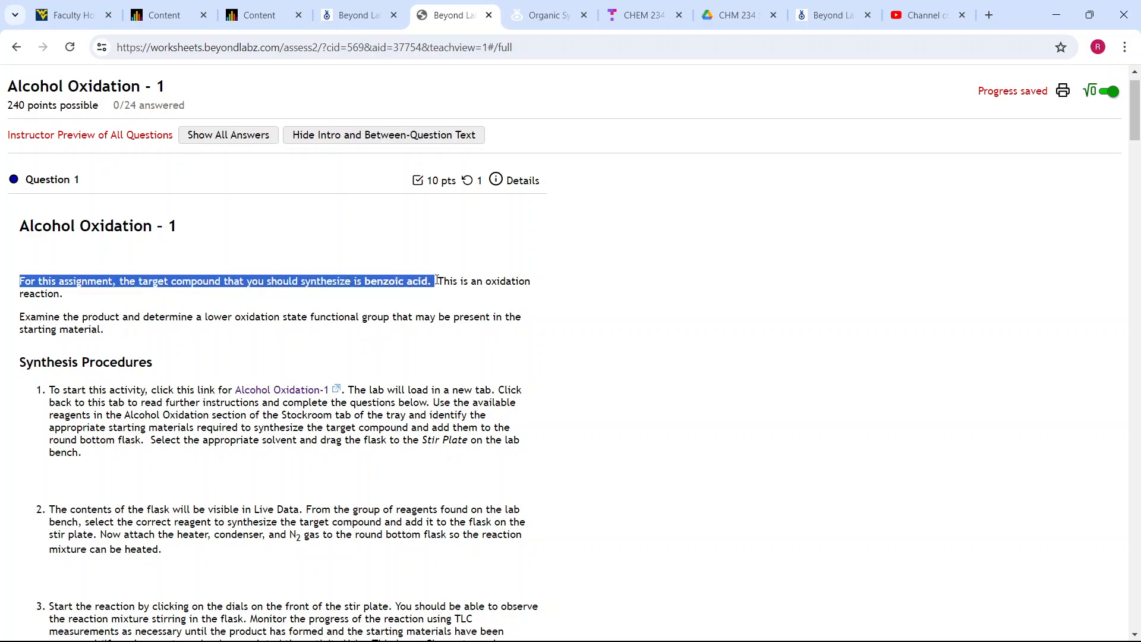
pyautogui.click(365, 279)
pyautogui.moveTo(365, 279); pyautogui.dragTo(430, 280)
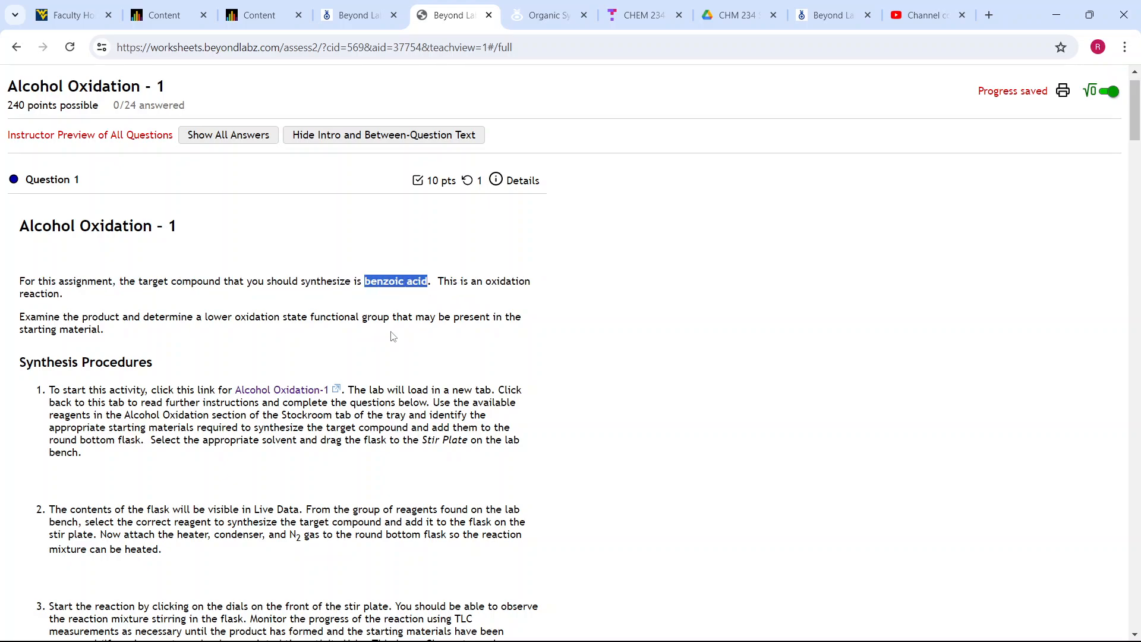
pyautogui.scroll(-1, 390, 333)
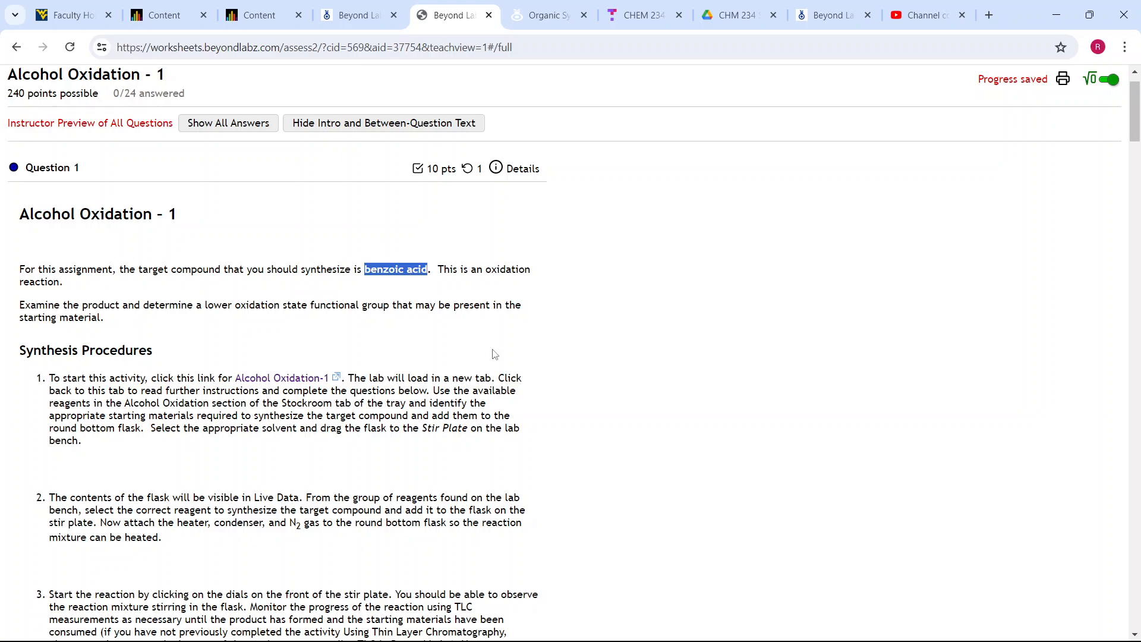
pyautogui.moveTo(553, 641)
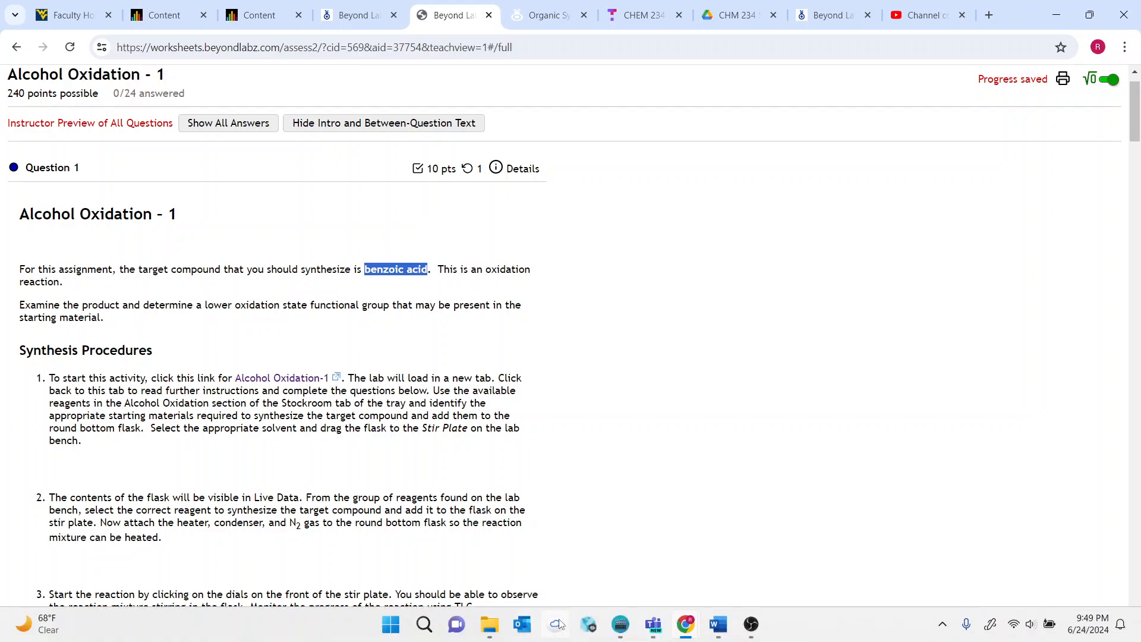
pyautogui.moveTo(700, 632)
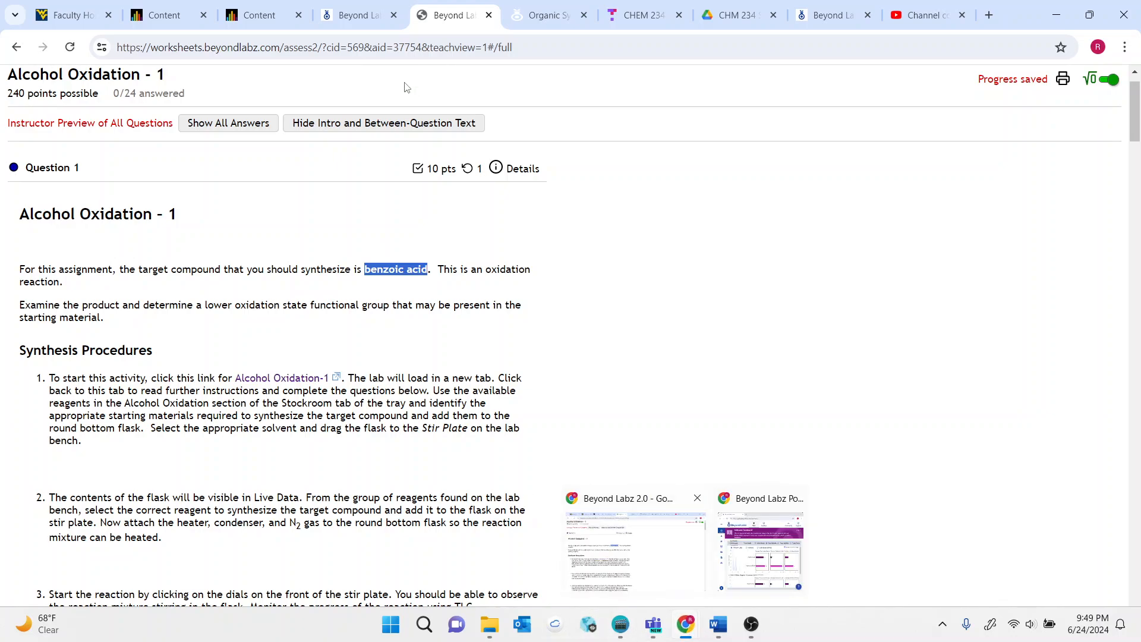
# Review the Lab 1: Alcohol Oxidation course folder and the Beyond Labz assignments list, and go back to the worksheet
pyautogui.click(258, 16)
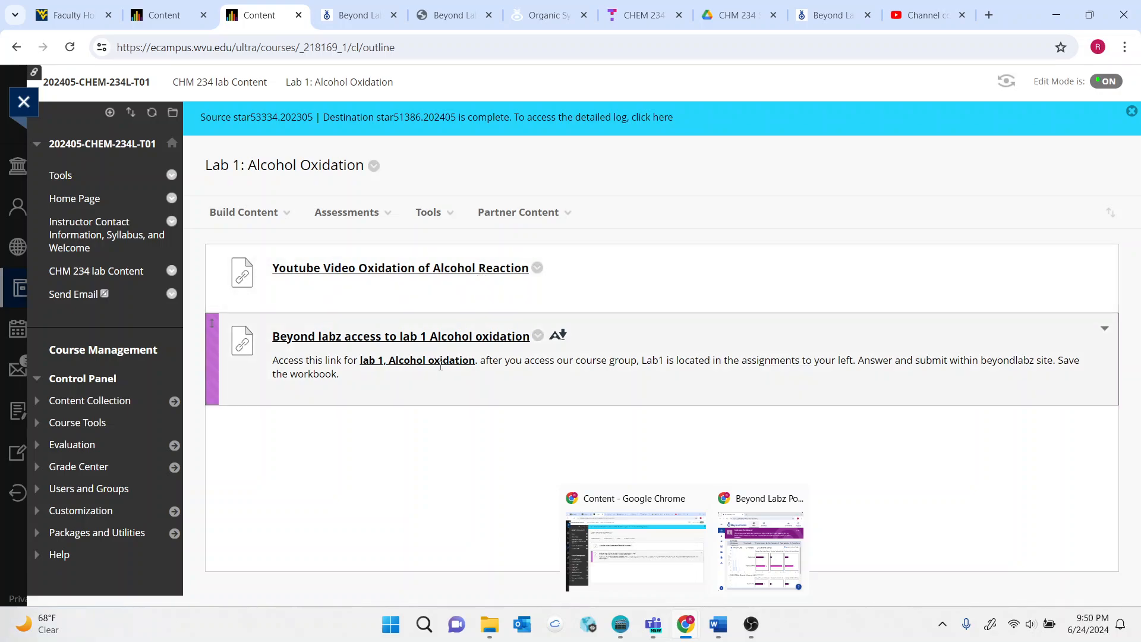
pyautogui.click(351, 15)
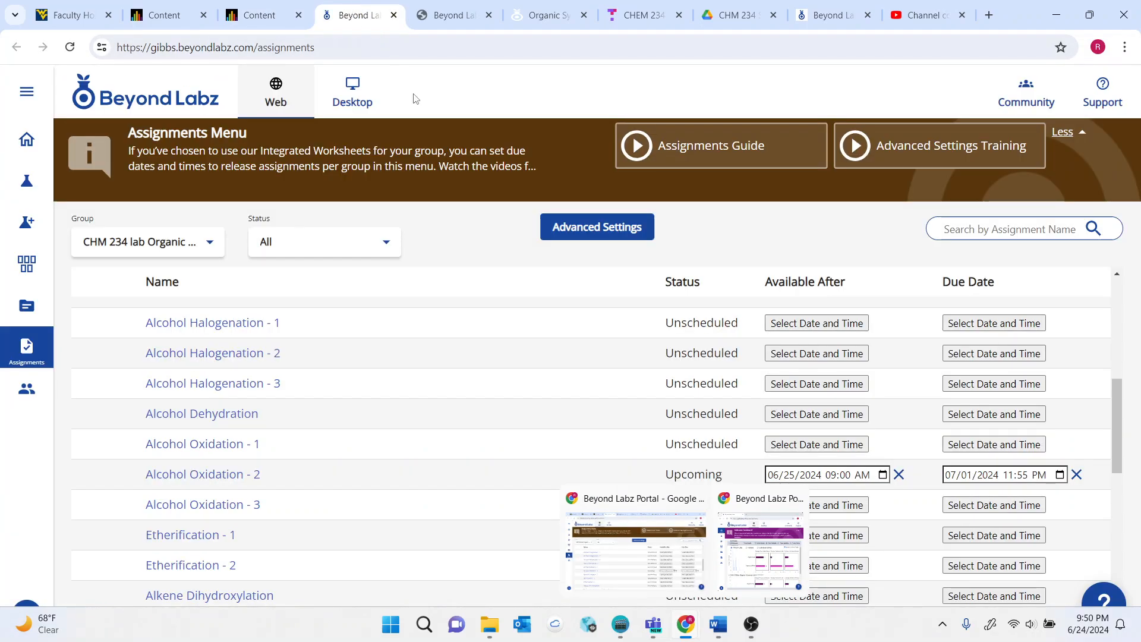
pyautogui.click(447, 15)
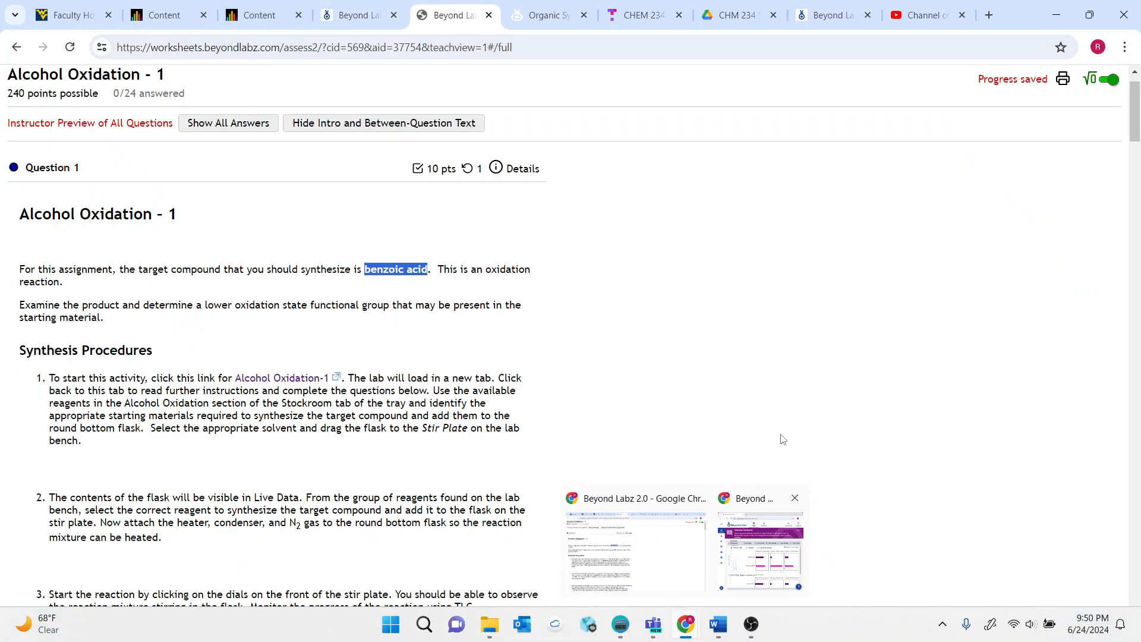
pyautogui.click(724, 364)
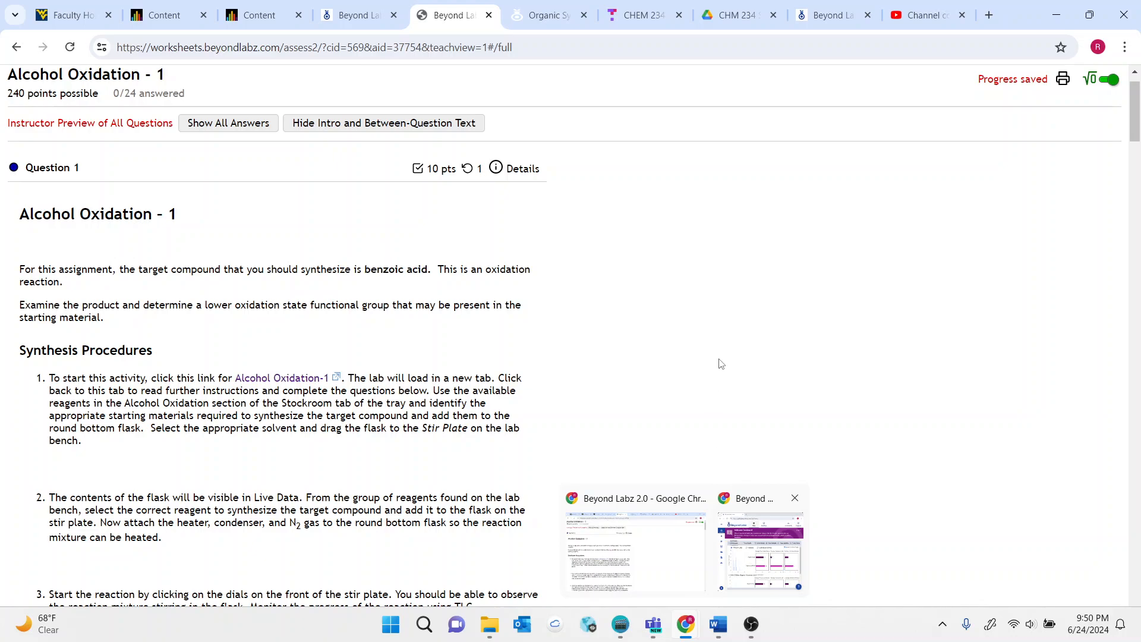
# Read through the worksheet's synthesis procedures and its questions up to the FTIR and NMR Spectra section
pyautogui.scroll(-1, 721, 363)
pyautogui.scroll(1, 721, 364)
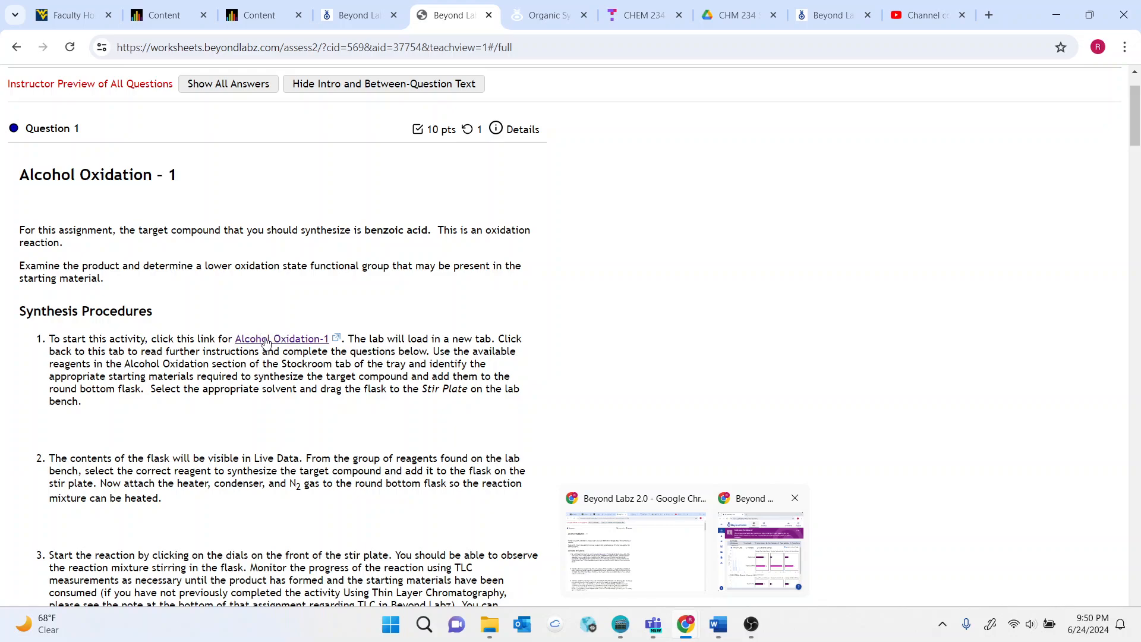
pyautogui.scroll(-2, 266, 343)
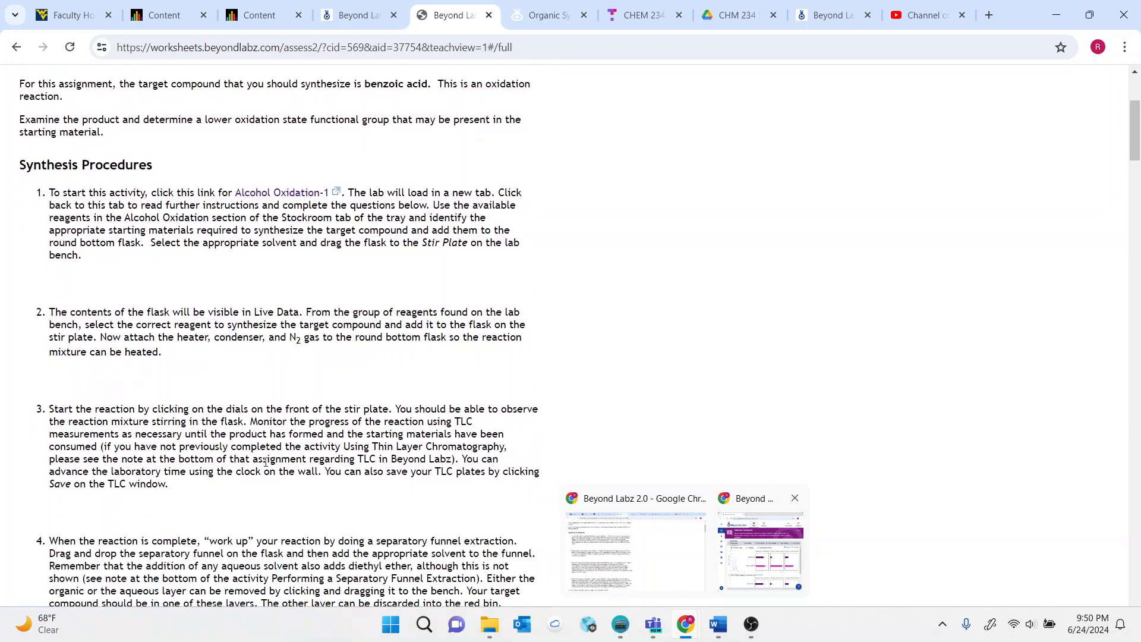
pyautogui.scroll(-1, 313, 526)
pyautogui.scroll(-3, 313, 526)
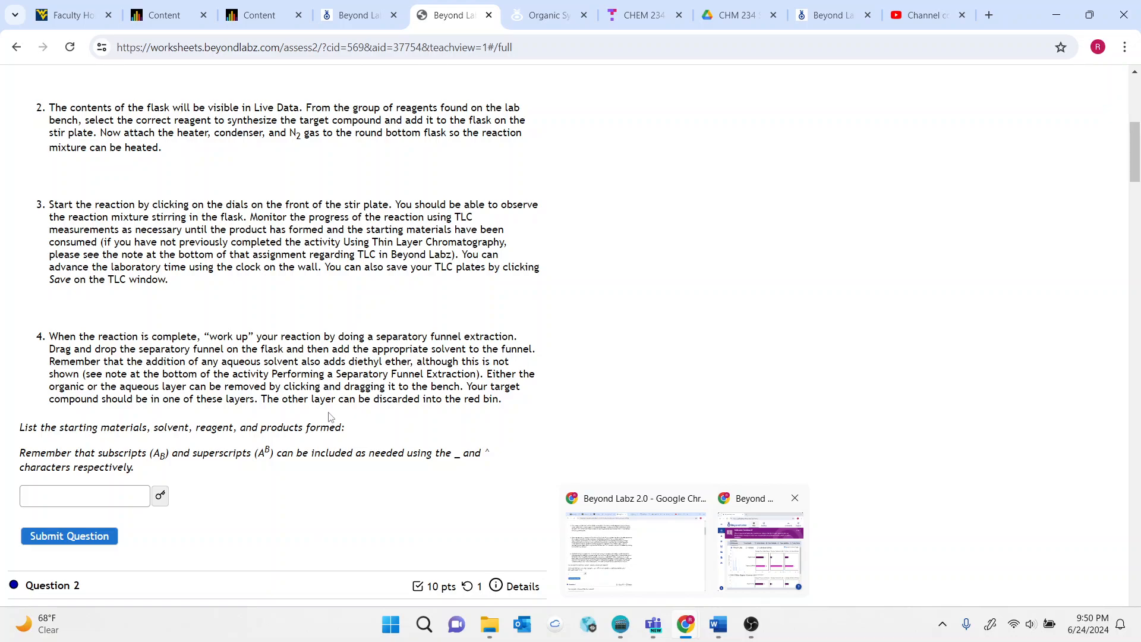
pyautogui.scroll(-2, 327, 390)
pyautogui.scroll(-2, 185, 379)
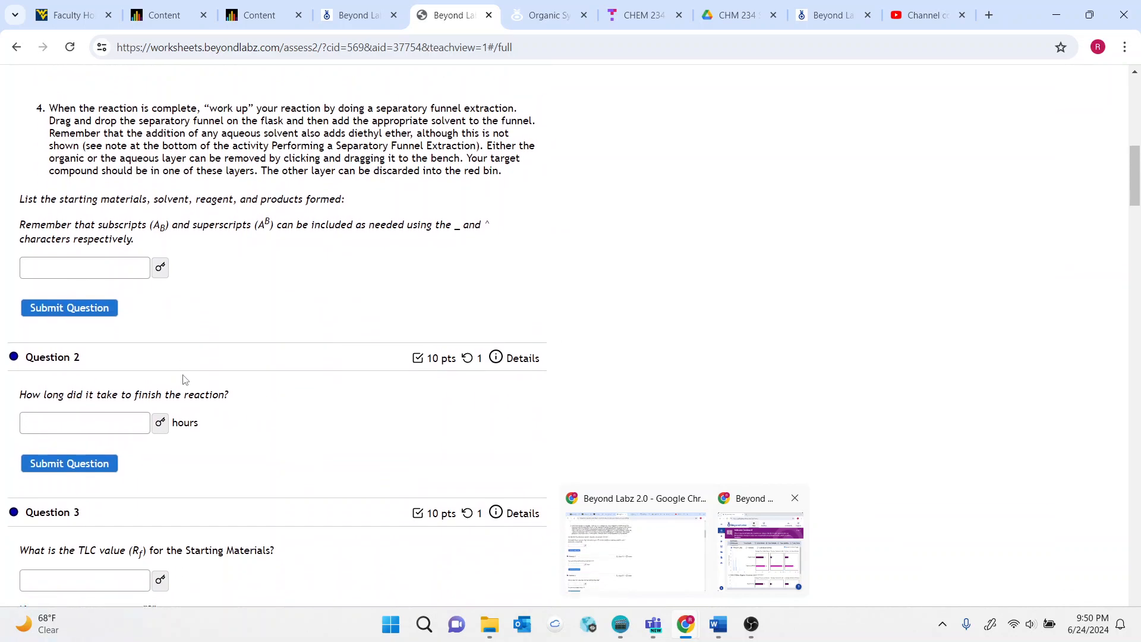
pyautogui.scroll(-2, 94, 406)
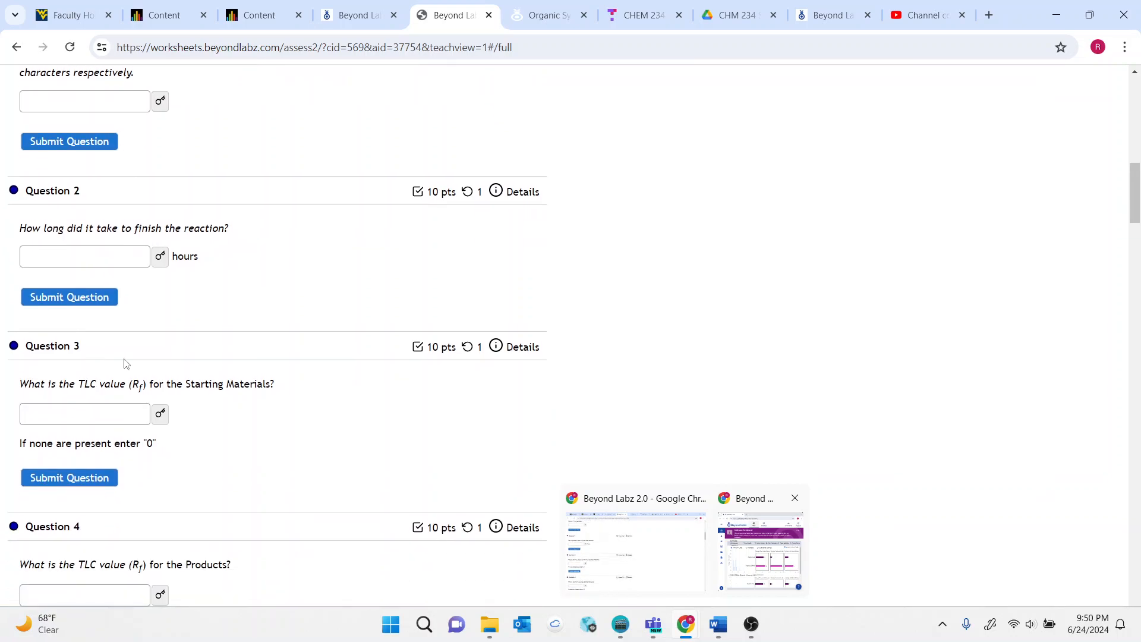
pyautogui.scroll(-5, 116, 365)
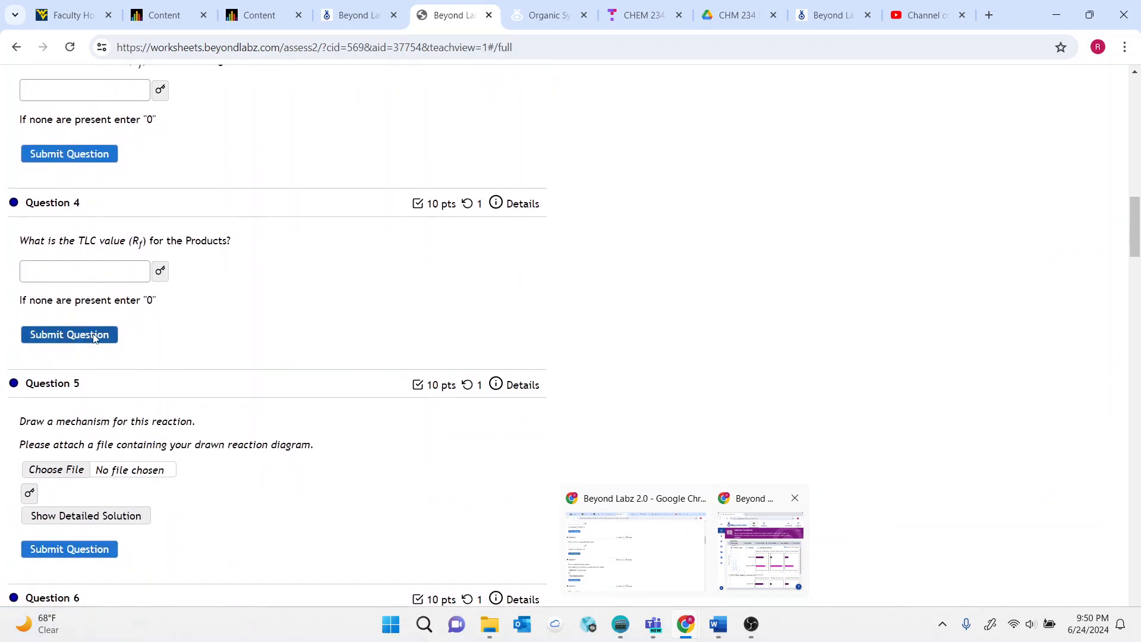
pyautogui.scroll(-2, 164, 351)
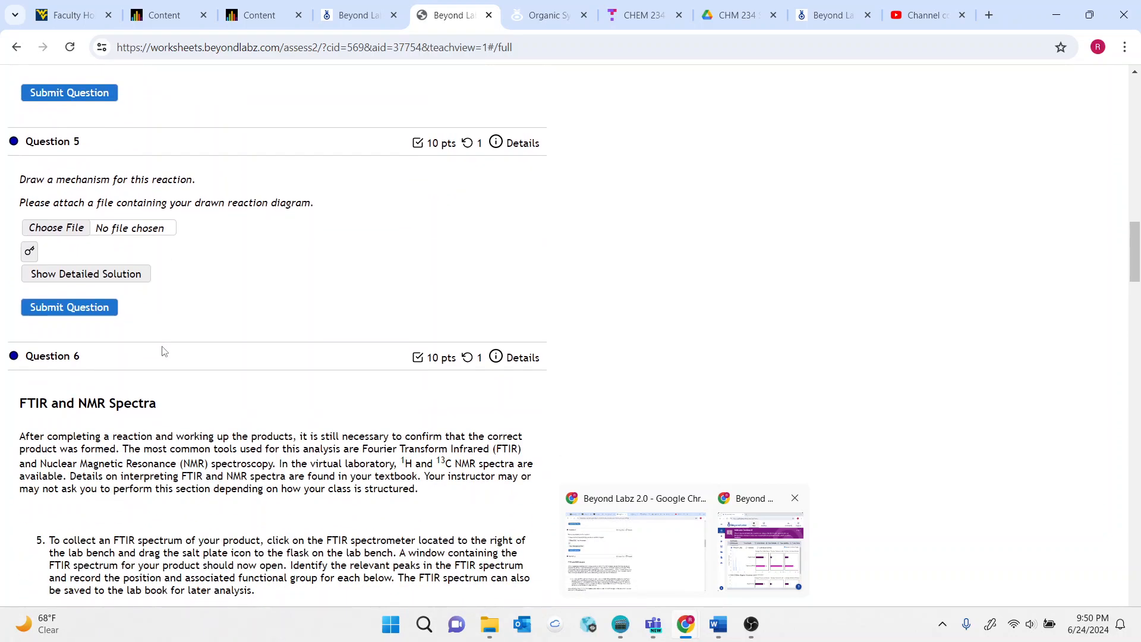
pyautogui.scroll(2, 164, 351)
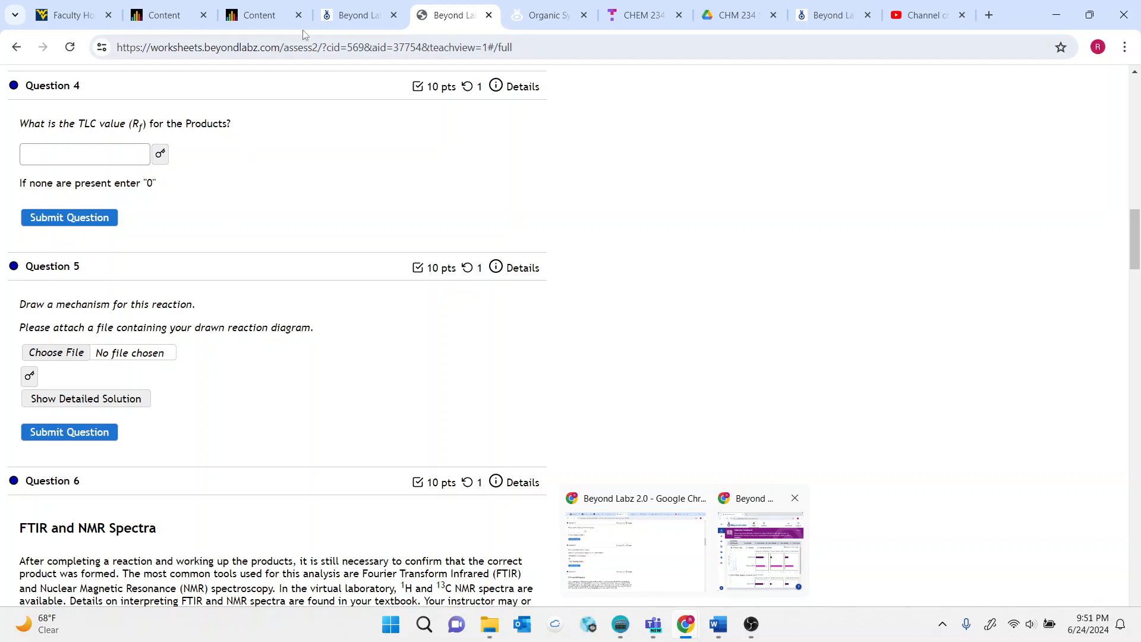
# Retrace the path from the Lab 1 course folder through the assignments list to the Alcohol Oxidation - 1 worksheet
pyautogui.click(275, 22)
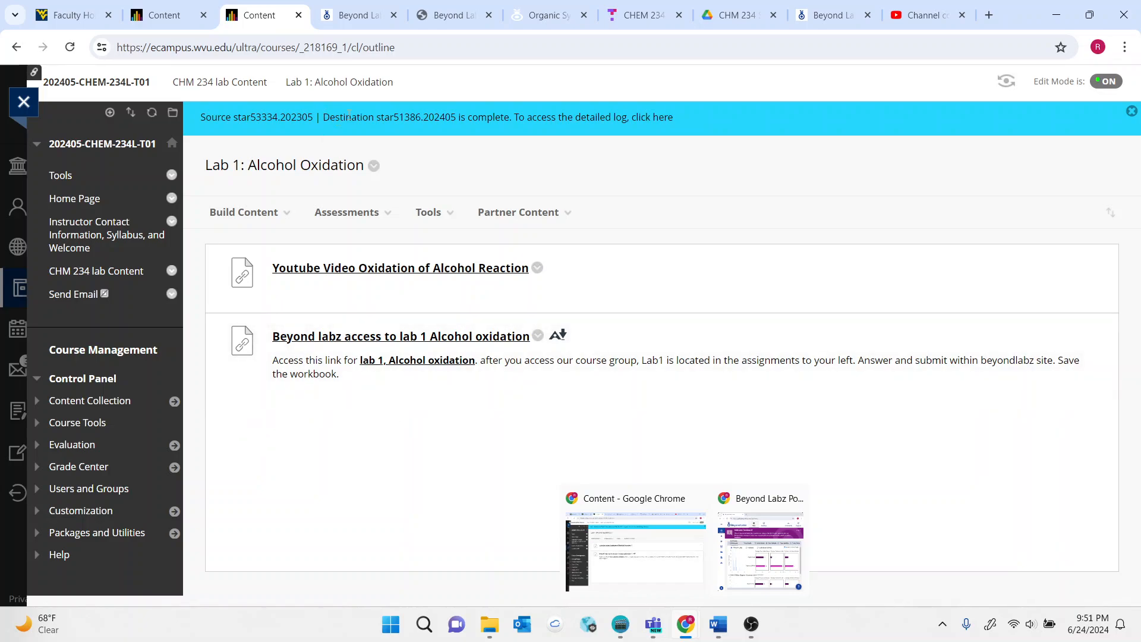
pyautogui.click(379, 20)
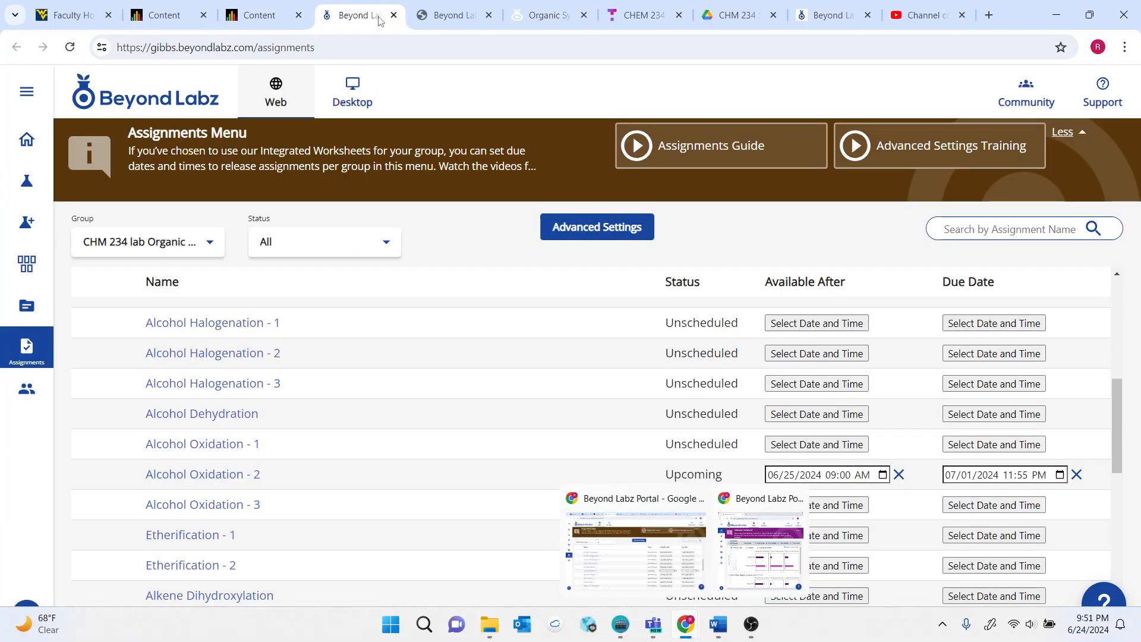
pyautogui.click(456, 20)
# Open the Alcohol Oxidation-1 lab link from the first synthesis procedure in a new window
pyautogui.scroll(4, 627, 241)
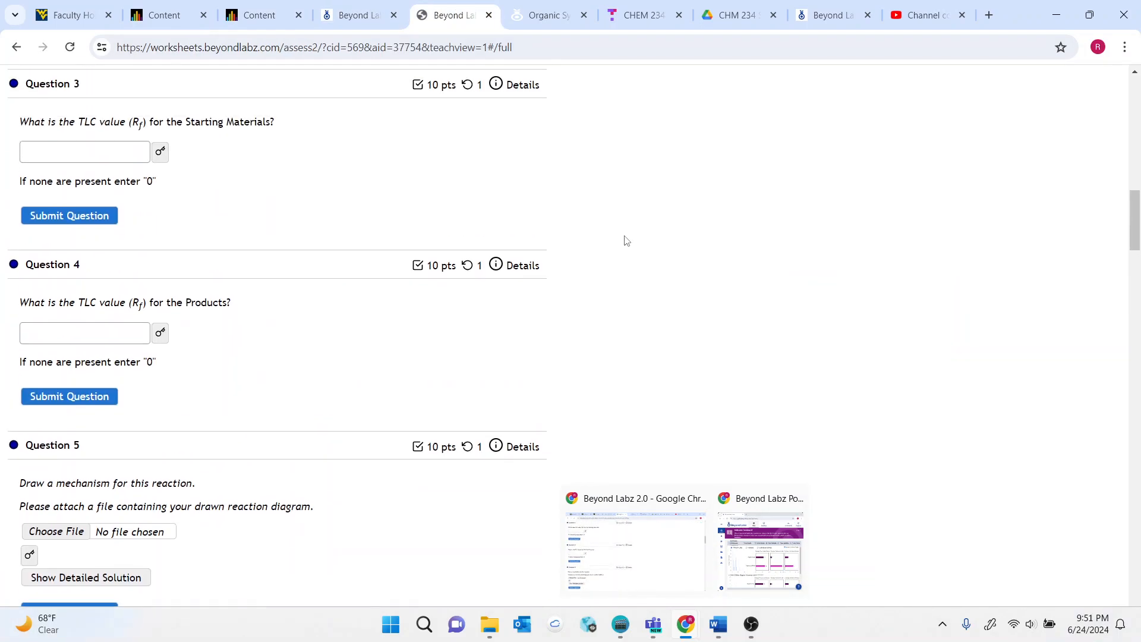
pyautogui.scroll(9, 625, 241)
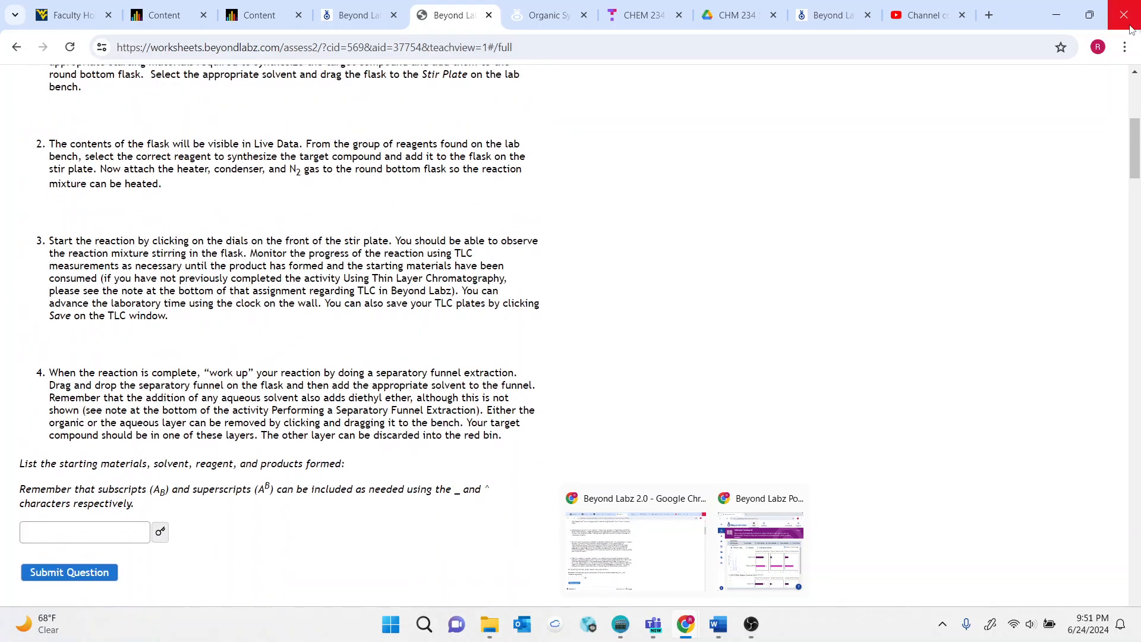
pyautogui.scroll(4, 537, 170)
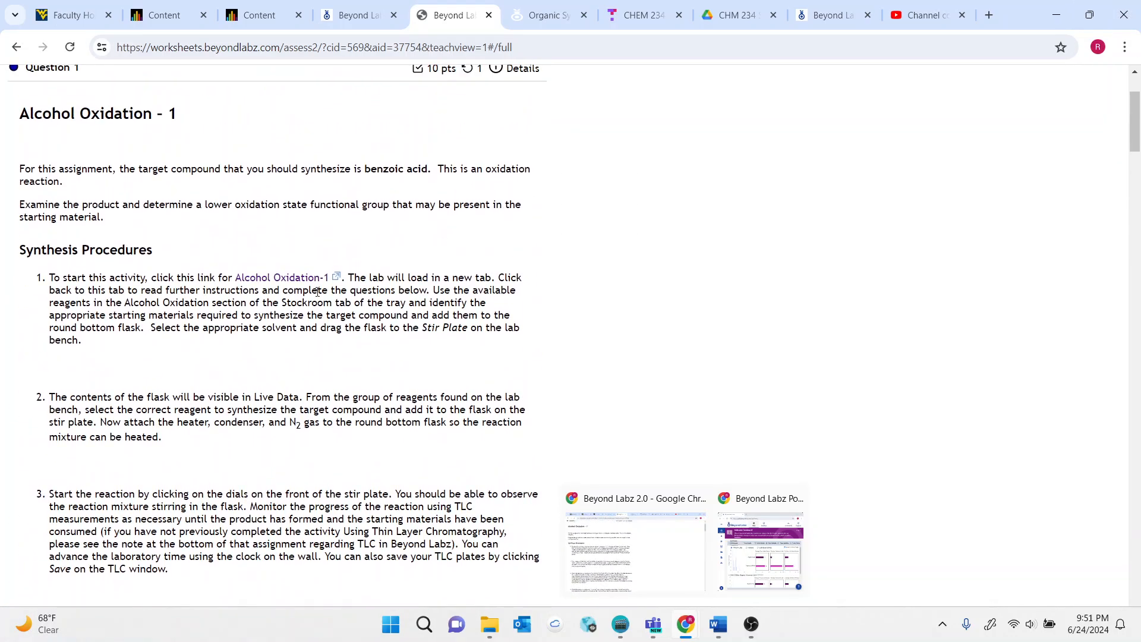
pyautogui.rightClick(283, 285)
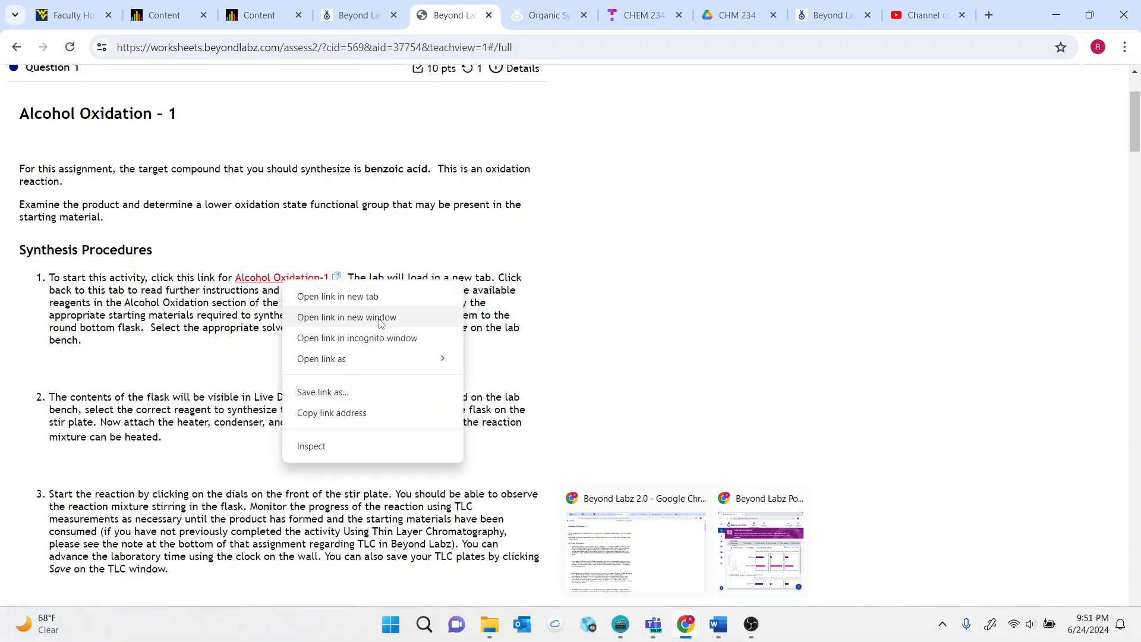
pyautogui.click(381, 319)
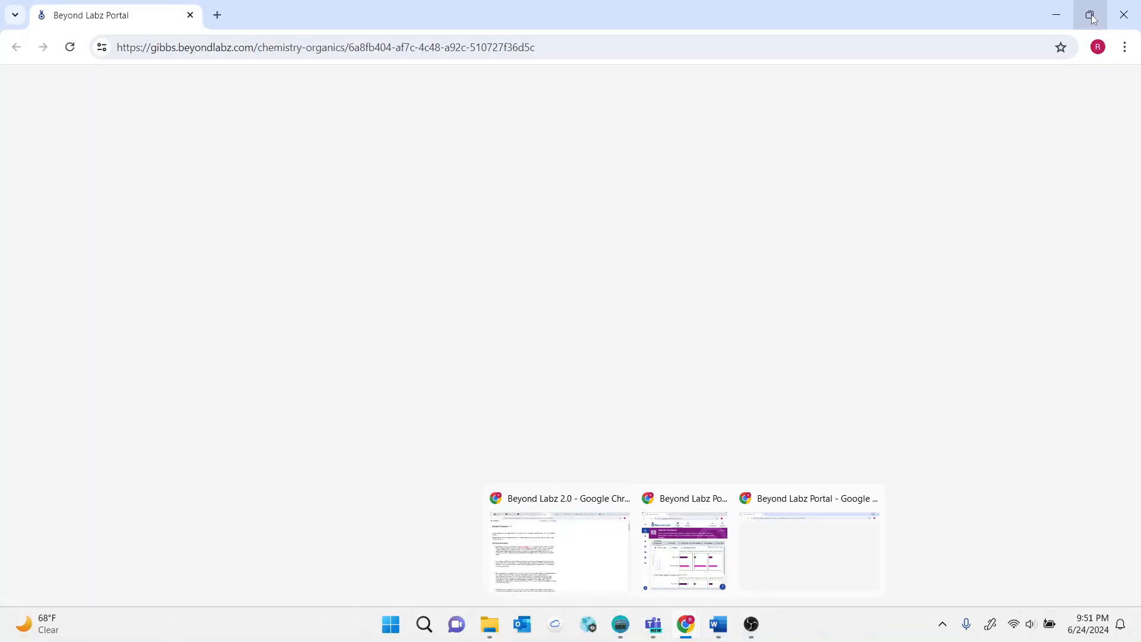
# Arrange the Organic Synthesis lab and the worksheet side by side, giving the lab about two thirds of the screen width
pyautogui.moveTo(1094, 19)
pyautogui.click(993, 49)
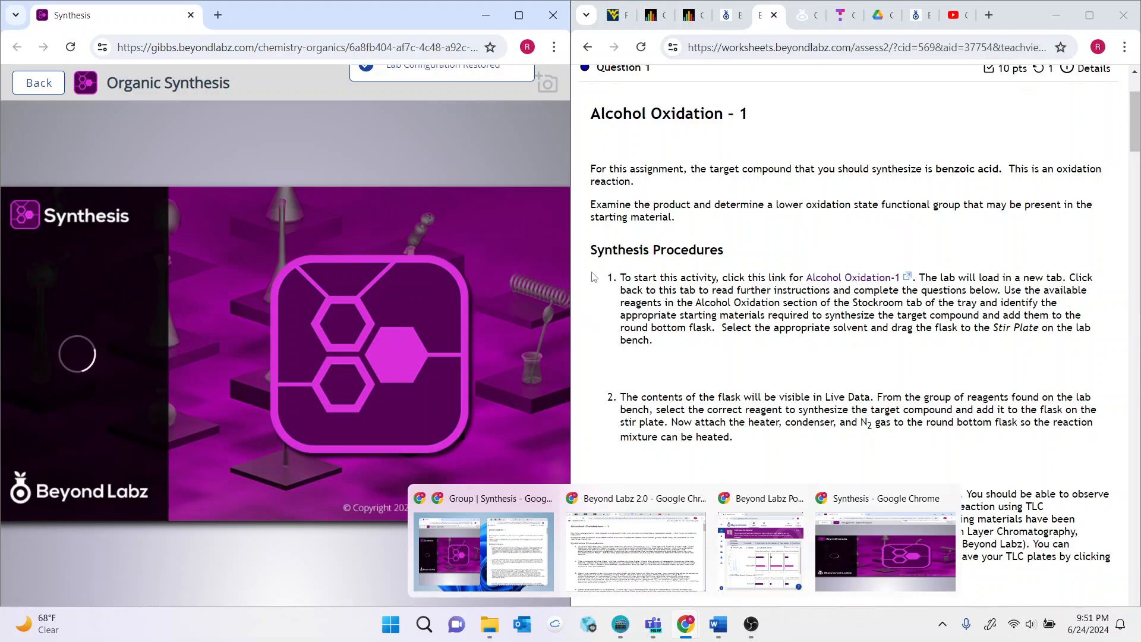
pyautogui.moveTo(571, 223); pyautogui.dragTo(752, 223)
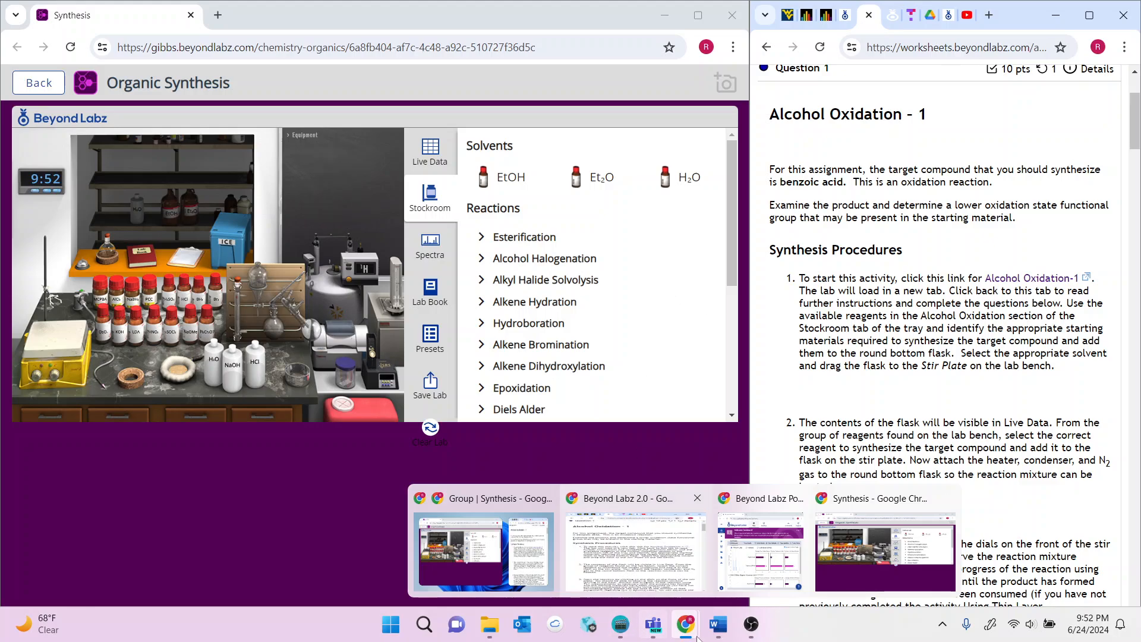
# Switch to the blank Word document and draw the benzoic acid structure with the black pen near the page's top centre
pyautogui.moveTo(718, 624)
pyautogui.click(753, 568)
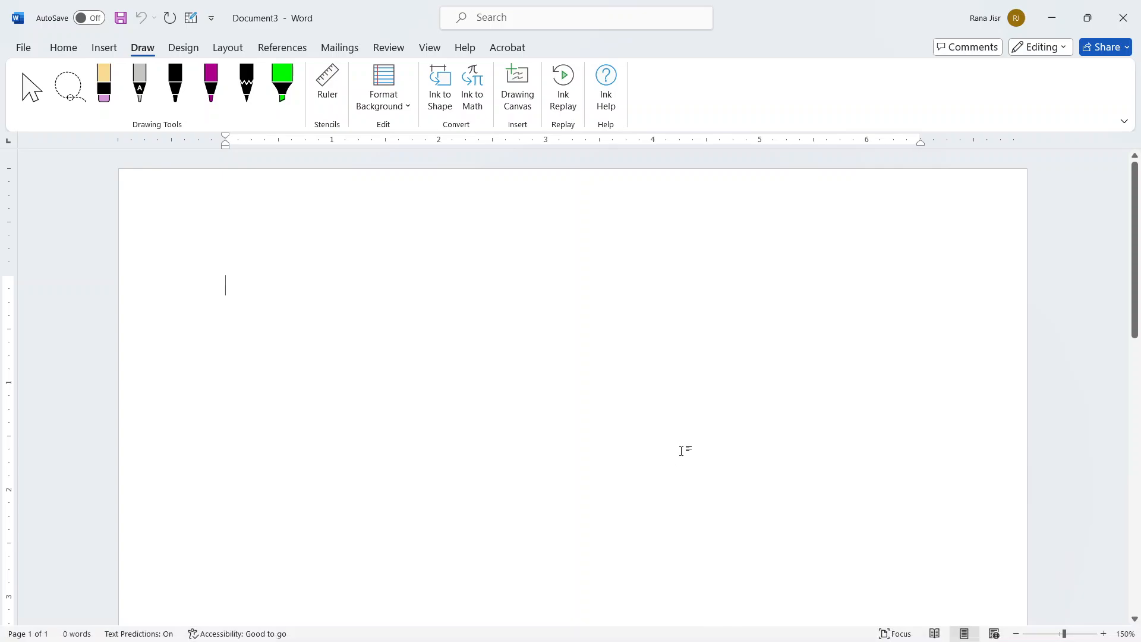
pyautogui.click(174, 84)
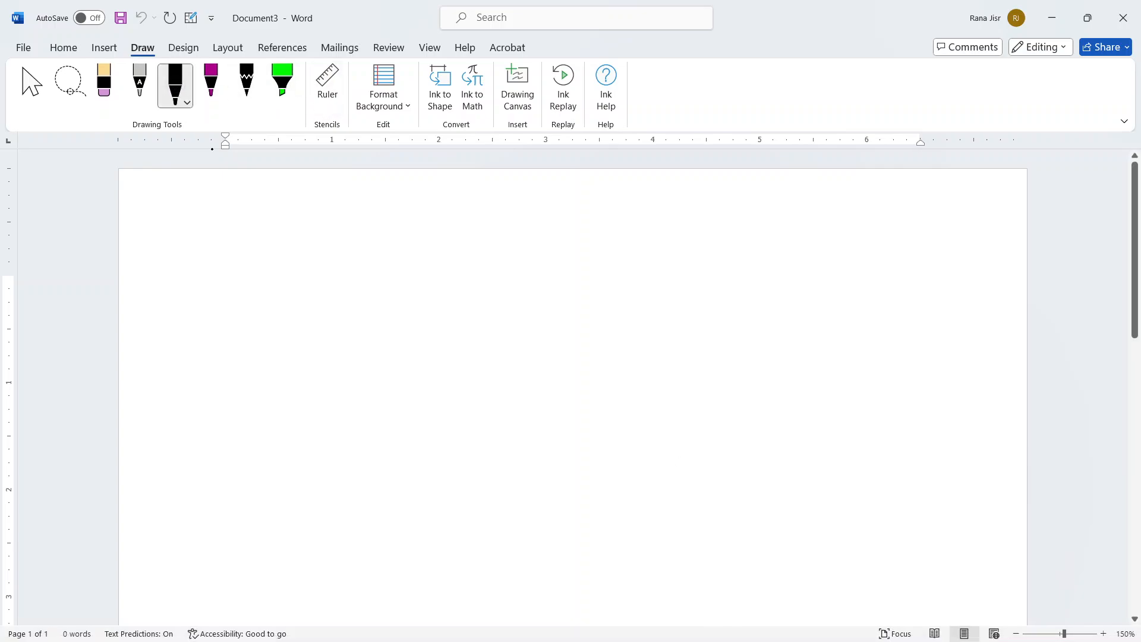
pyautogui.moveTo(510, 250)
pyautogui.mouseDown()
pyautogui.moveTo(535, 238)
pyautogui.moveTo(556, 250)
pyautogui.moveTo(534, 288)
pyautogui.mouseUp()
pyautogui.moveTo(556, 249); pyautogui.dragTo(558, 278)
pyautogui.moveTo(540, 254)
pyautogui.mouseDown()
pyautogui.moveTo(531, 265)
pyautogui.moveTo(580, 238)
pyautogui.moveTo(579, 224)
pyautogui.moveTo(587, 239)
pyautogui.mouseUp()
pyautogui.click(584, 226)
pyautogui.moveTo(589, 206)
pyautogui.mouseDown()
pyautogui.moveTo(582, 214)
pyautogui.moveTo(593, 209)
pyautogui.mouseUp()
pyautogui.moveTo(580, 240); pyautogui.dragTo(612, 252)
pyautogui.moveTo(623, 249); pyautogui.dragTo(630, 265)
pyautogui.moveTo(623, 256); pyautogui.dragTo(630, 255)
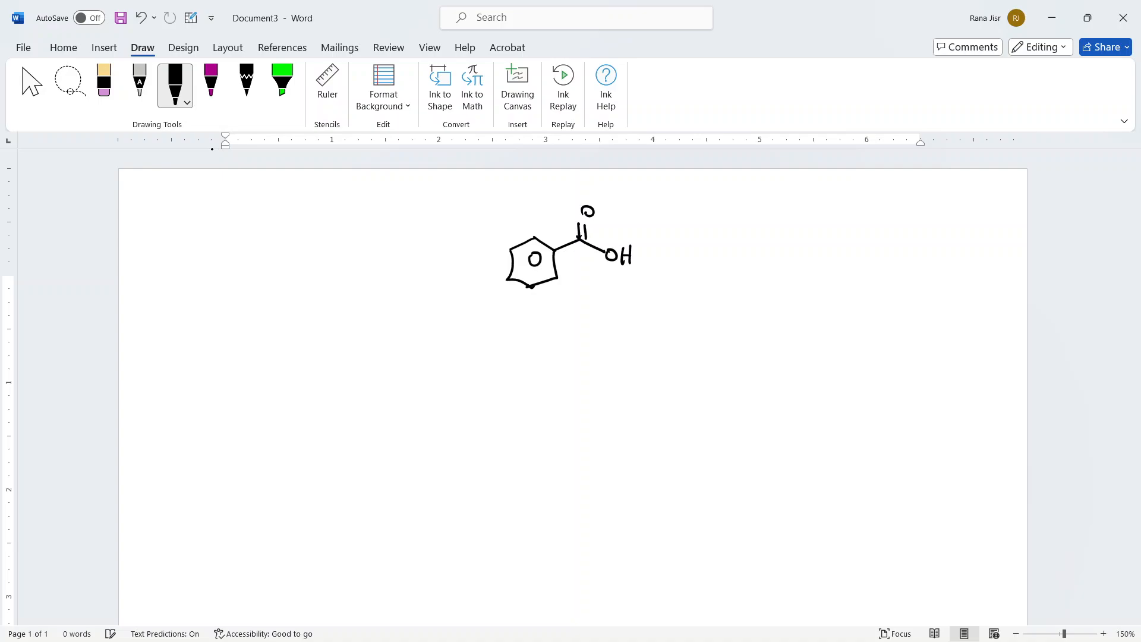
# Handwrite the label "Benzoic acid" beneath the drawn structure
pyautogui.moveTo(534, 308); pyautogui.dragTo(533, 325)
pyautogui.moveTo(533, 308); pyautogui.dragTo(534, 324)
pyautogui.moveTo(548, 319); pyautogui.dragTo(565, 323)
pyautogui.moveTo(568, 312); pyautogui.dragTo(570, 331)
pyautogui.moveTo(587, 313)
pyautogui.mouseDown()
pyautogui.moveTo(596, 323)
pyautogui.moveTo(637, 317)
pyautogui.mouseUp()
pyautogui.moveTo(648, 311); pyautogui.dragTo(662, 310)
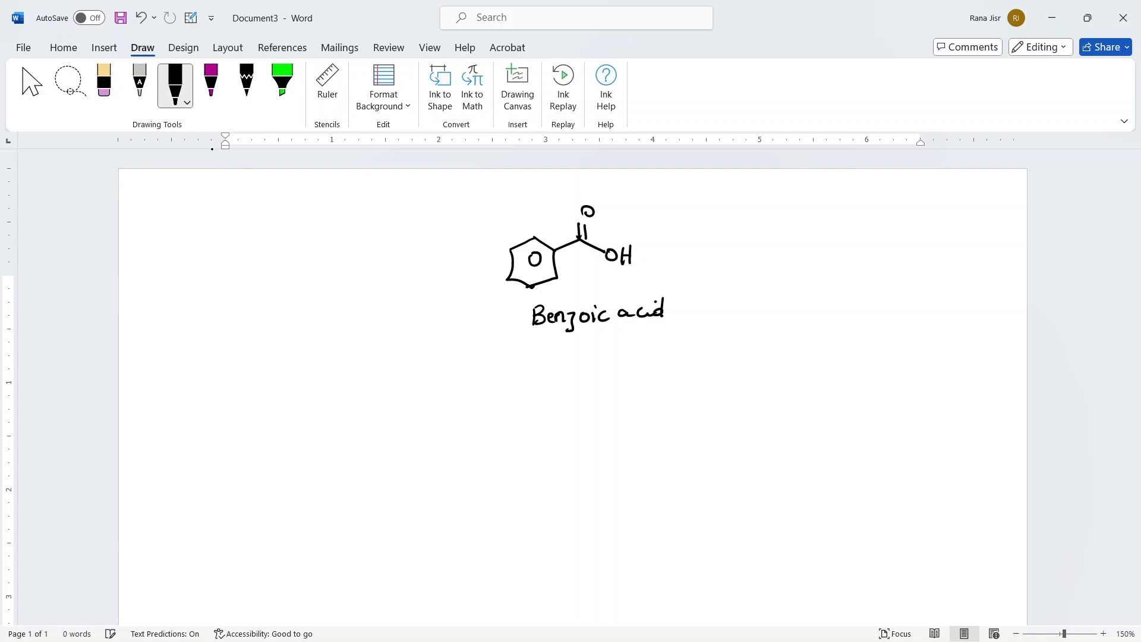
# Draw a reaction arrow leading to benzoic acid and, before it, the benzyl alcohol structure ending in OH
pyautogui.moveTo(364, 270)
pyautogui.mouseDown()
pyautogui.moveTo(451, 270)
pyautogui.moveTo(443, 274)
pyautogui.mouseUp()
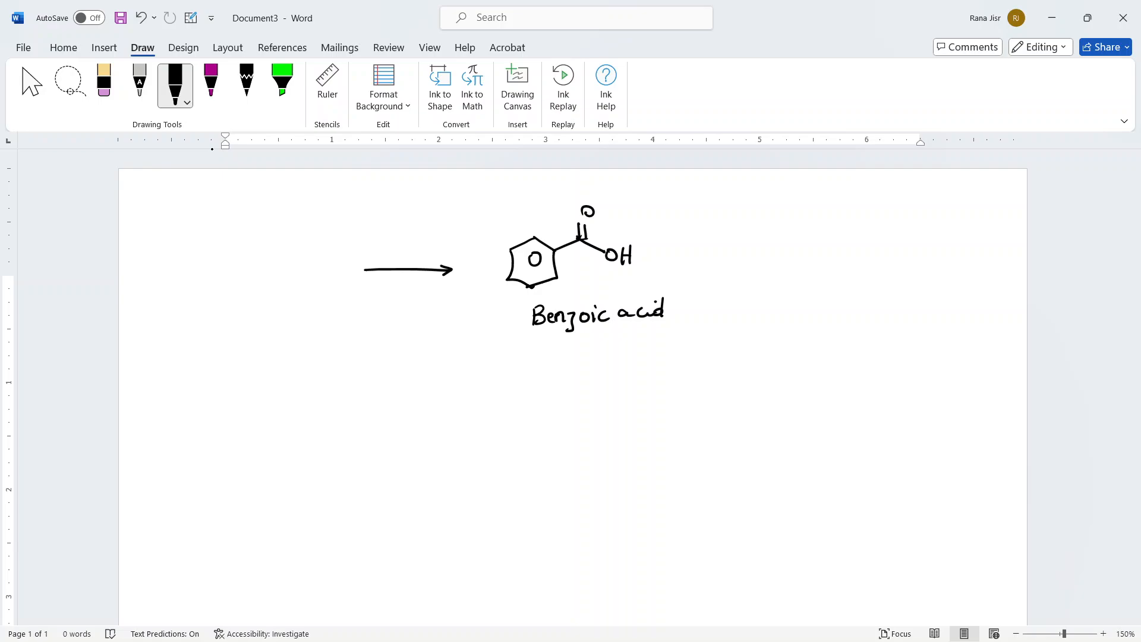
pyautogui.moveTo(220, 263); pyautogui.dragTo(269, 265)
pyautogui.moveTo(220, 264)
pyautogui.mouseDown()
pyautogui.moveTo(217, 294)
pyautogui.moveTo(240, 304)
pyautogui.mouseUp()
pyautogui.moveTo(268, 269)
pyautogui.mouseDown()
pyautogui.moveTo(246, 305)
pyautogui.moveTo(240, 278)
pyautogui.moveTo(290, 254)
pyautogui.moveTo(315, 280)
pyautogui.mouseUp()
pyautogui.moveTo(331, 280); pyautogui.dragTo(337, 293)
pyautogui.moveTo(330, 286); pyautogui.dragTo(338, 286)
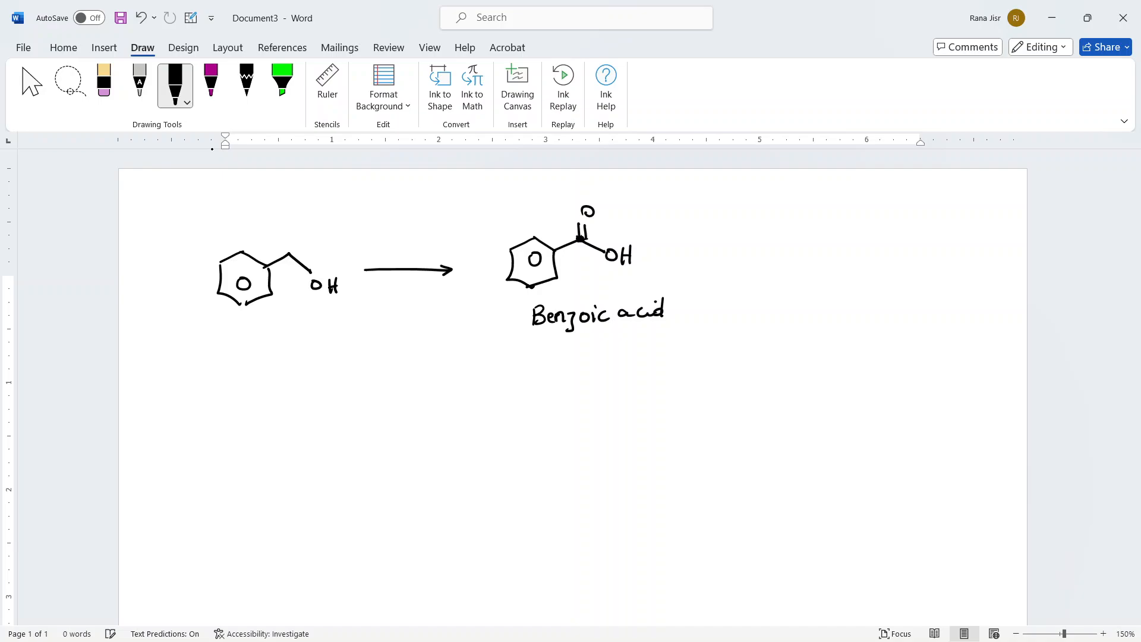
# Label the starting structure "1° alcohol" with its carbon marked, and write "strong [O]" above the reaction arrow
pyautogui.moveTo(252, 325)
pyautogui.mouseDown()
pyautogui.moveTo(250, 344)
pyautogui.moveTo(260, 324)
pyautogui.moveTo(296, 330)
pyautogui.moveTo(296, 342)
pyautogui.mouseUp()
pyautogui.moveTo(309, 331)
pyautogui.mouseDown()
pyautogui.moveTo(305, 341)
pyautogui.moveTo(325, 342)
pyautogui.mouseUp()
pyautogui.moveTo(329, 332); pyautogui.dragTo(345, 341)
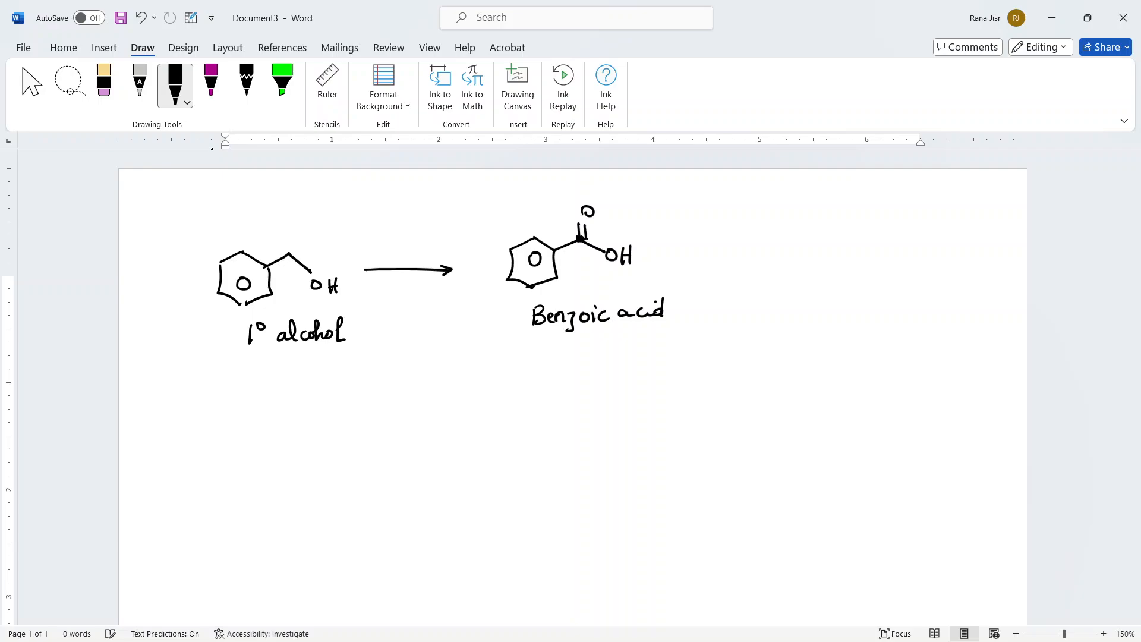
pyautogui.click(288, 253)
pyautogui.moveTo(244, 356); pyautogui.dragTo(261, 352)
pyautogui.moveTo(375, 238)
pyautogui.mouseDown()
pyautogui.moveTo(369, 250)
pyautogui.moveTo(416, 244)
pyautogui.moveTo(409, 261)
pyautogui.moveTo(453, 235)
pyautogui.moveTo(447, 252)
pyautogui.mouseUp()
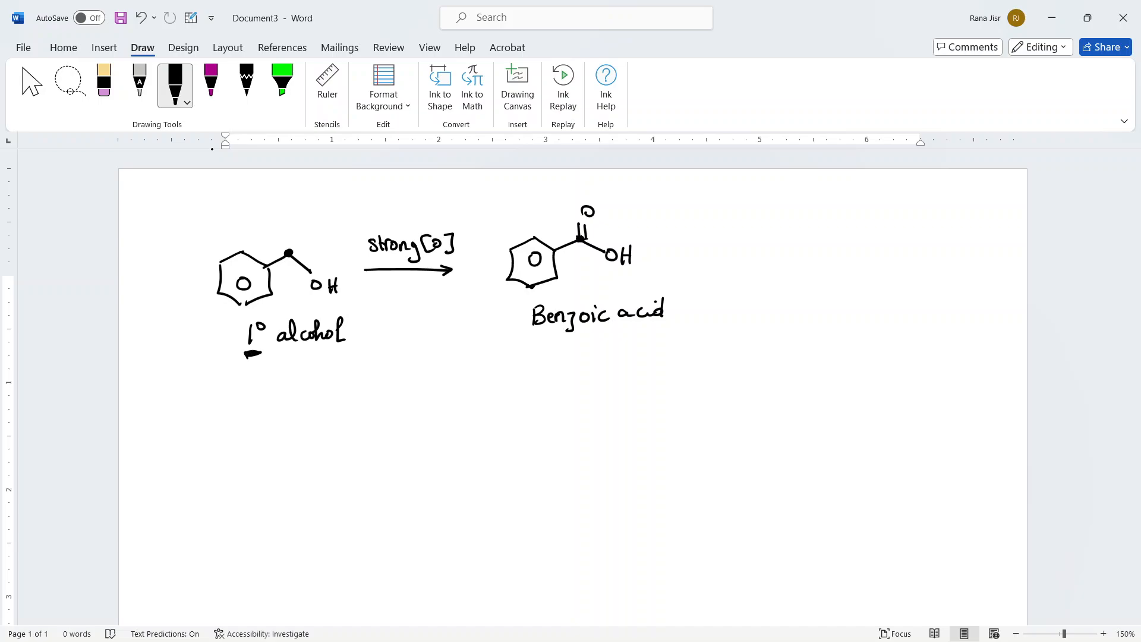
# Draw a downward arrow below the alcohol and annotate it with "mild [O]" and "aldehyde"
pyautogui.moveTo(219, 375)
pyautogui.mouseDown()
pyautogui.moveTo(221, 433)
pyautogui.moveTo(229, 420)
pyautogui.mouseUp()
pyautogui.moveTo(149, 406)
pyautogui.mouseDown()
pyautogui.moveTo(157, 394)
pyautogui.moveTo(188, 395)
pyautogui.moveTo(141, 431)
pyautogui.moveTo(167, 411)
pyautogui.moveTo(167, 429)
pyautogui.mouseUp()
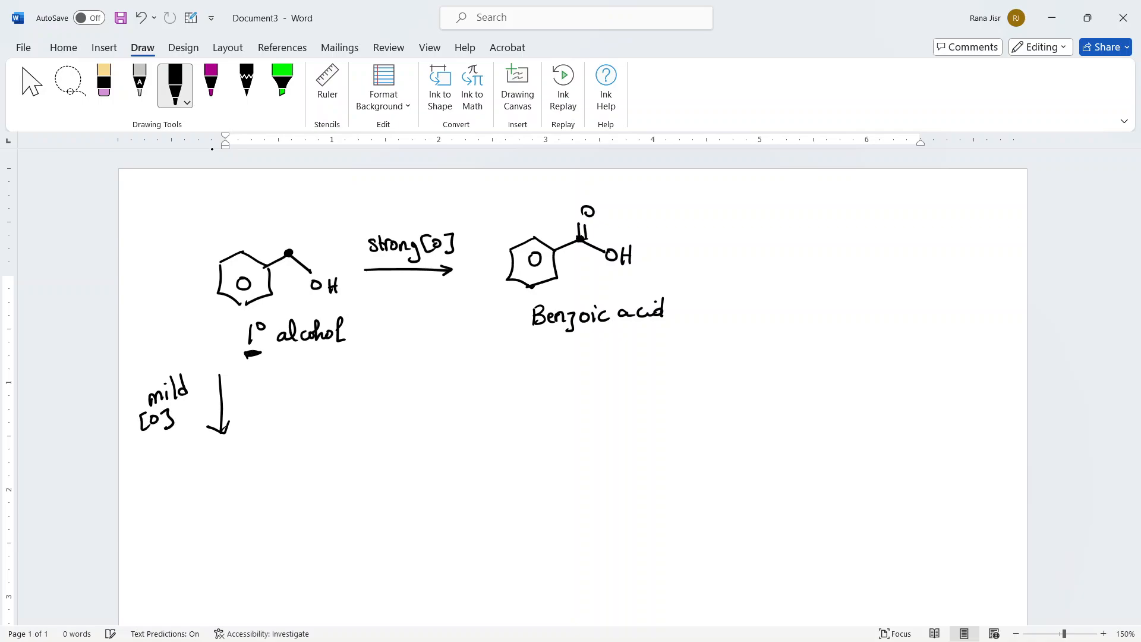
pyautogui.moveTo(241, 400)
pyautogui.mouseDown()
pyautogui.moveTo(245, 408)
pyautogui.moveTo(260, 383)
pyautogui.mouseUp()
pyautogui.moveTo(264, 398); pyautogui.dragTo(272, 400)
pyautogui.moveTo(273, 389); pyautogui.dragTo(284, 417)
pyautogui.moveTo(299, 379)
pyautogui.mouseDown()
pyautogui.moveTo(296, 404)
pyautogui.moveTo(317, 402)
pyautogui.mouseUp()
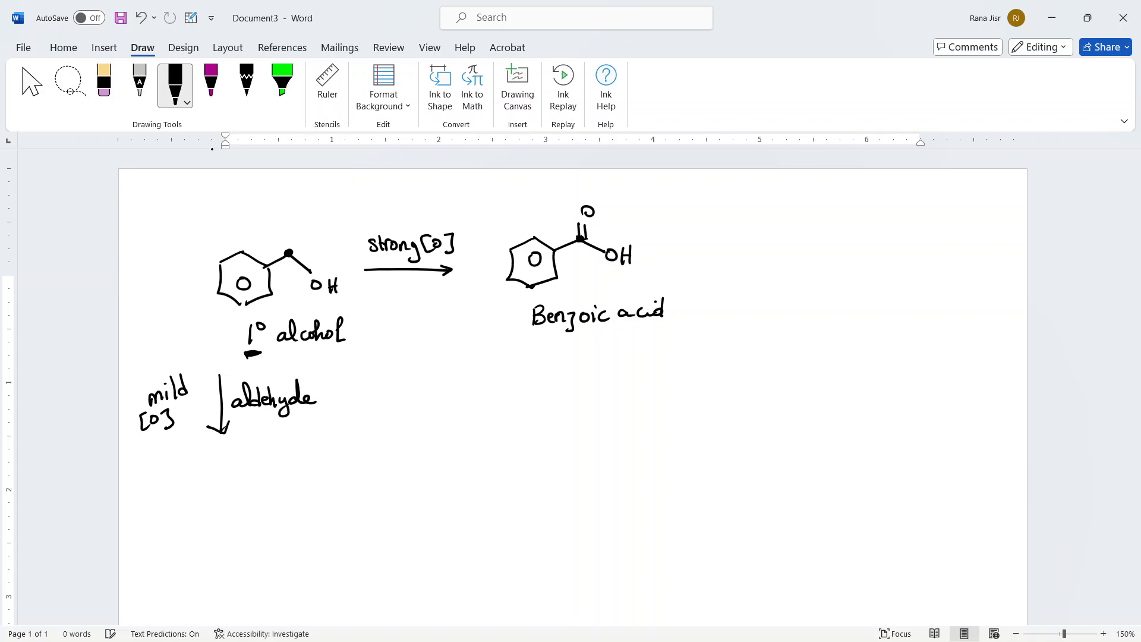
# Draw the benzaldehyde structure below the downward arrow and point a small arrow at the alcohol's marked carbon
pyautogui.moveTo(235, 487)
pyautogui.mouseDown()
pyautogui.moveTo(259, 474)
pyautogui.moveTo(283, 486)
pyautogui.moveTo(265, 521)
pyautogui.moveTo(255, 497)
pyautogui.moveTo(307, 474)
pyautogui.mouseUp()
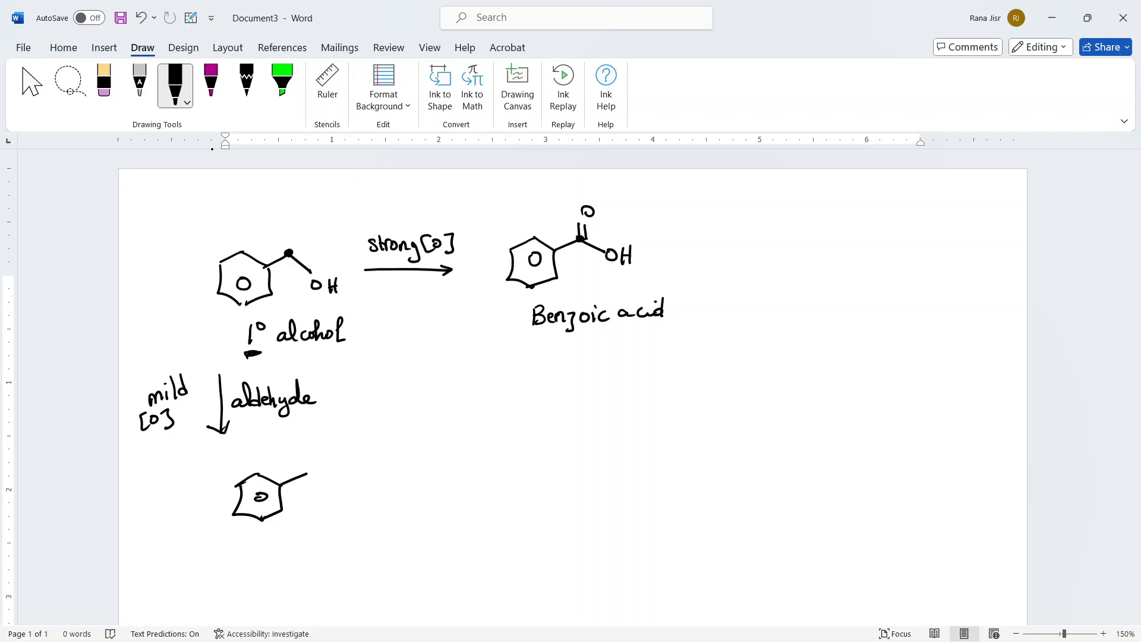
pyautogui.moveTo(303, 220); pyautogui.dragTo(291, 244)
pyautogui.moveTo(288, 234); pyautogui.dragTo(299, 239)
pyautogui.moveTo(304, 473)
pyautogui.mouseDown()
pyautogui.moveTo(308, 444)
pyautogui.moveTo(334, 500)
pyautogui.mouseUp()
pyautogui.moveTo(343, 485); pyautogui.dragTo(342, 493)
# Write the mild oxidation conditions, PCC over CH2Cl2, below the "mild [O]" note
pyautogui.moveTo(151, 446); pyautogui.dragTo(155, 463)
pyautogui.moveTo(152, 447); pyautogui.dragTo(195, 451)
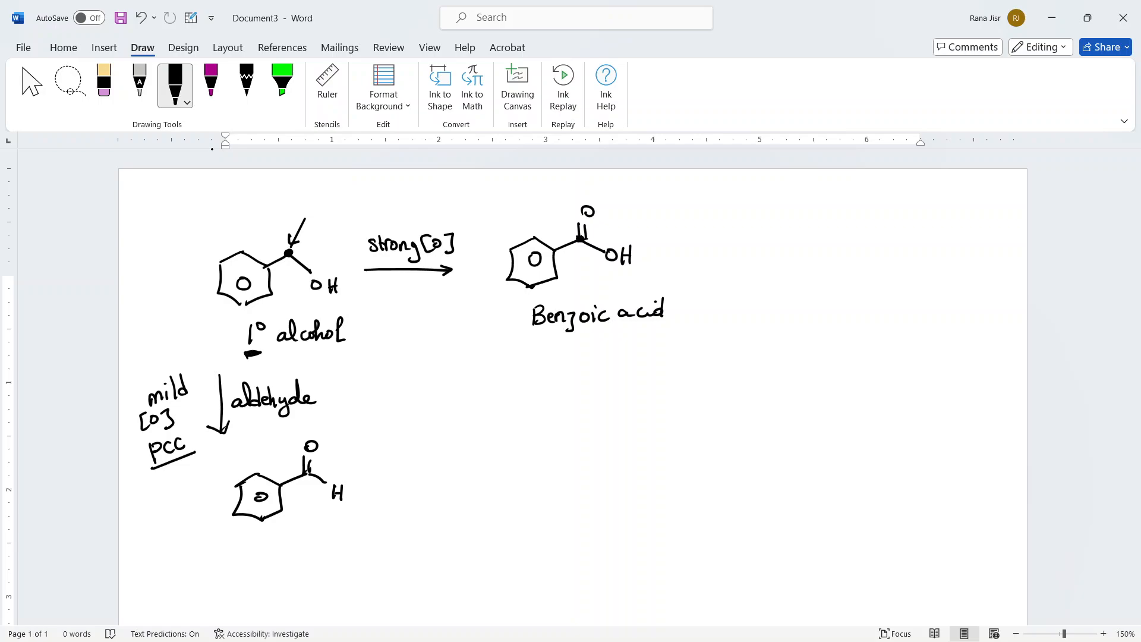
pyautogui.moveTo(170, 476); pyautogui.dragTo(173, 486)
pyautogui.moveTo(183, 469); pyautogui.dragTo(196, 486)
pyautogui.moveTo(202, 464)
pyautogui.mouseDown()
pyautogui.moveTo(201, 479)
pyautogui.moveTo(223, 474)
pyautogui.mouseUp()
# Write the strong oxidant Na2Cr2O7 beneath the reaction arrow, correcting its subscripts
pyautogui.moveTo(381, 280)
pyautogui.mouseDown()
pyautogui.moveTo(381, 295)
pyautogui.moveTo(395, 277)
pyautogui.mouseUp()
pyautogui.moveTo(404, 289)
pyautogui.mouseDown()
pyautogui.moveTo(413, 299)
pyautogui.moveTo(434, 288)
pyautogui.mouseUp()
pyautogui.moveTo(441, 287); pyautogui.dragTo(441, 289)
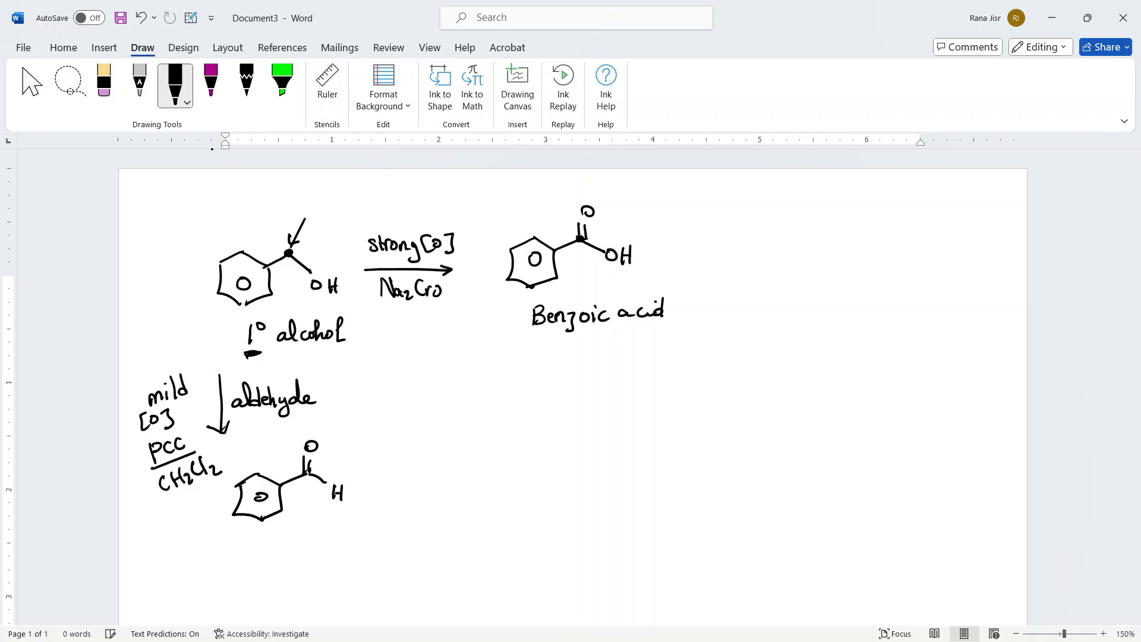
pyautogui.click(448, 292)
pyautogui.moveTo(426, 297)
pyautogui.mouseDown()
pyautogui.moveTo(437, 306)
pyautogui.moveTo(452, 293)
pyautogui.moveTo(451, 307)
pyautogui.mouseUp()
# Handwrite "Chromic acid" beneath the strong oxidant's formula
pyautogui.moveTo(413, 323)
pyautogui.mouseDown()
pyautogui.moveTo(412, 336)
pyautogui.moveTo(434, 326)
pyautogui.mouseUp()
pyautogui.moveTo(439, 327); pyautogui.dragTo(479, 333)
pyautogui.moveTo(487, 328); pyautogui.dragTo(500, 333)
pyautogui.moveTo(507, 310); pyautogui.dragTo(510, 331)
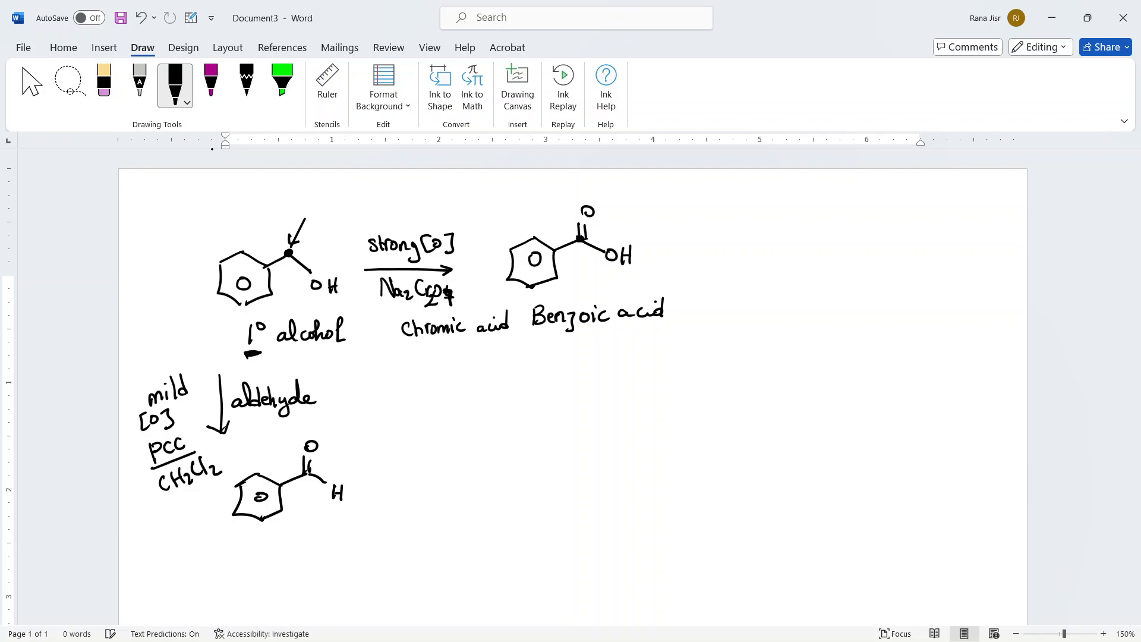
# Write H2CrO4/H2O below the chromic acid name and underline both formulas
pyautogui.moveTo(424, 347); pyautogui.dragTo(432, 364)
pyautogui.moveTo(425, 356); pyautogui.dragTo(444, 364)
pyautogui.moveTo(452, 350)
pyautogui.mouseDown()
pyautogui.moveTo(452, 362)
pyautogui.moveTo(463, 352)
pyautogui.mouseUp()
pyautogui.moveTo(465, 352)
pyautogui.mouseDown()
pyautogui.moveTo(479, 371)
pyautogui.moveTo(500, 369)
pyautogui.mouseUp()
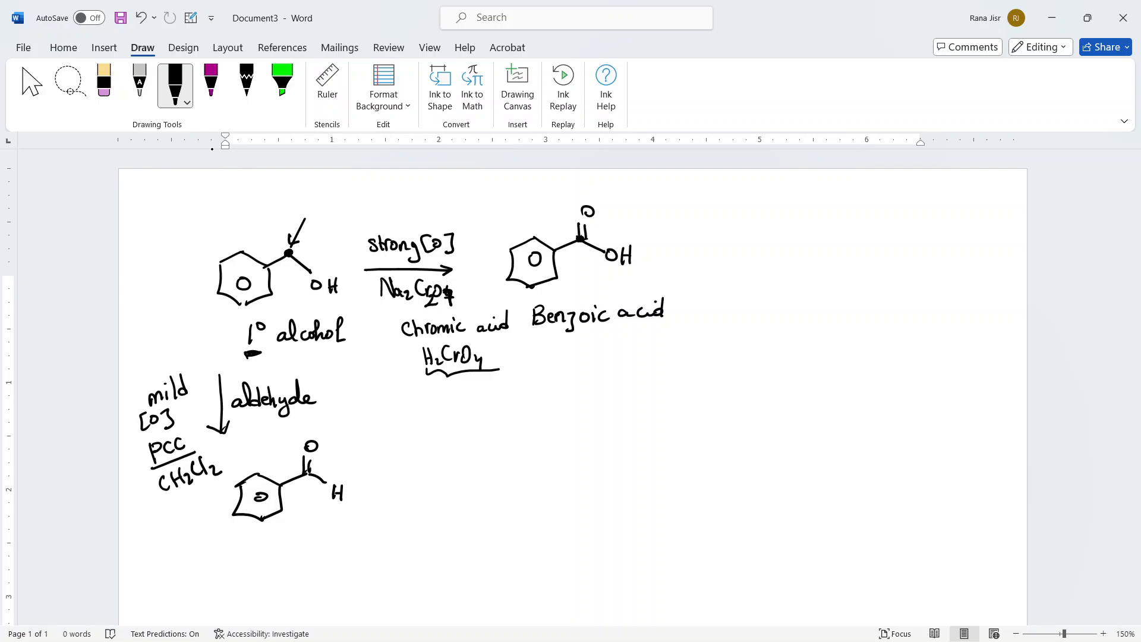
pyautogui.moveTo(496, 346)
pyautogui.mouseDown()
pyautogui.moveTo(476, 378)
pyautogui.moveTo(497, 379)
pyautogui.mouseUp()
pyautogui.moveTo(505, 362); pyautogui.dragTo(506, 370)
pyautogui.moveTo(509, 368); pyautogui.dragTo(533, 381)
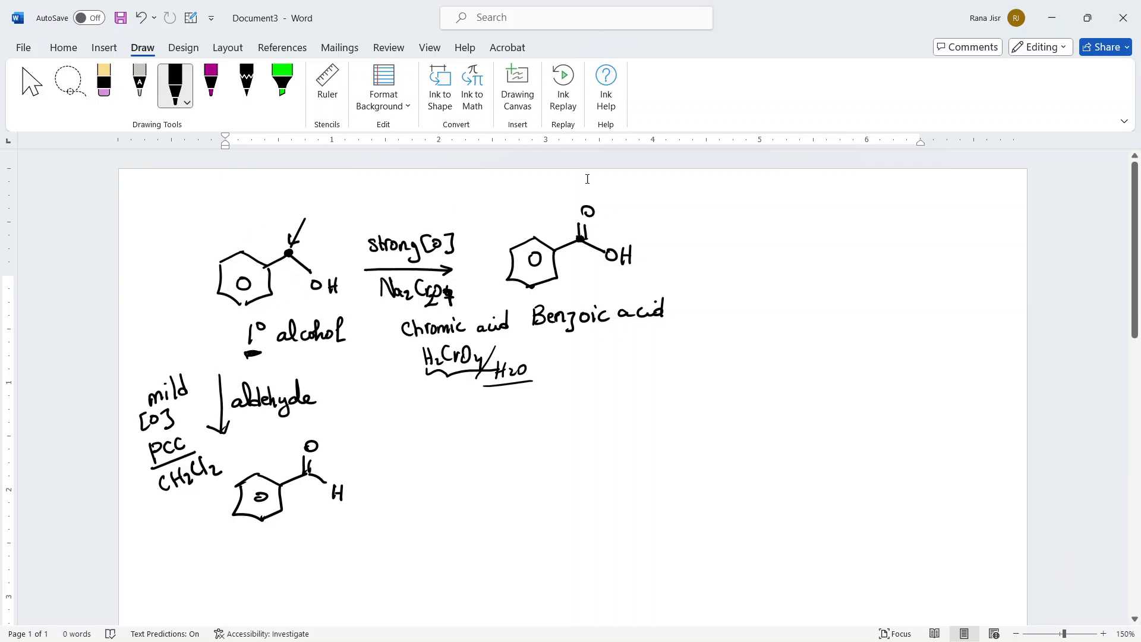
# Return to the Organic Synthesis lab and add benzyl alcohol from Alcohol Oxidation and the solvent Et2O to the flask
pyautogui.click(1052, 18)
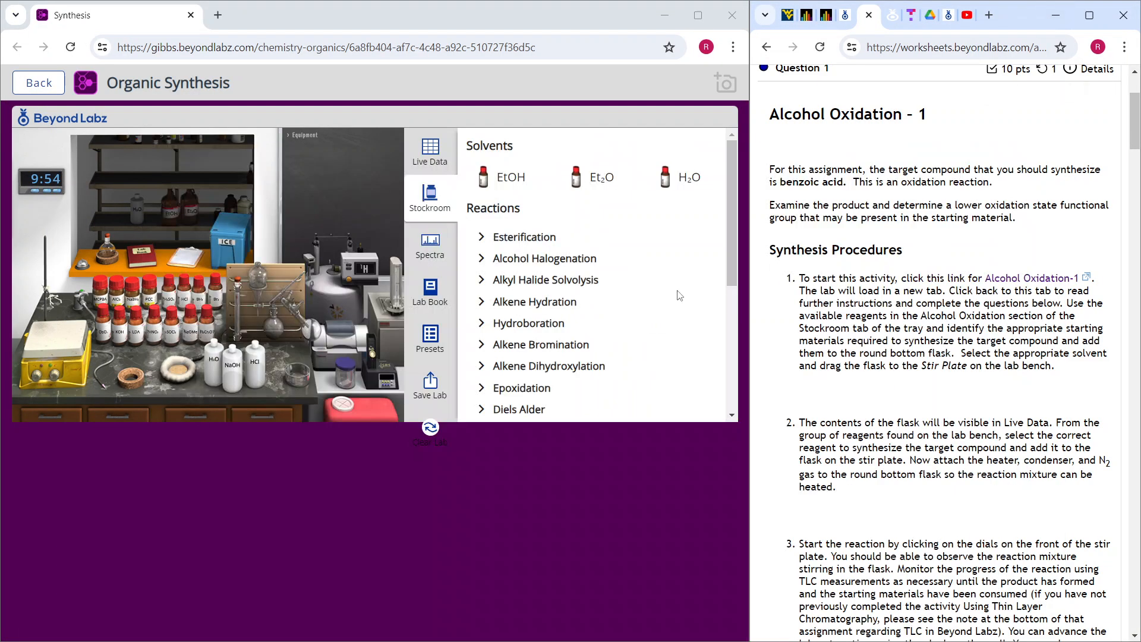
pyautogui.scroll(-5, 488, 370)
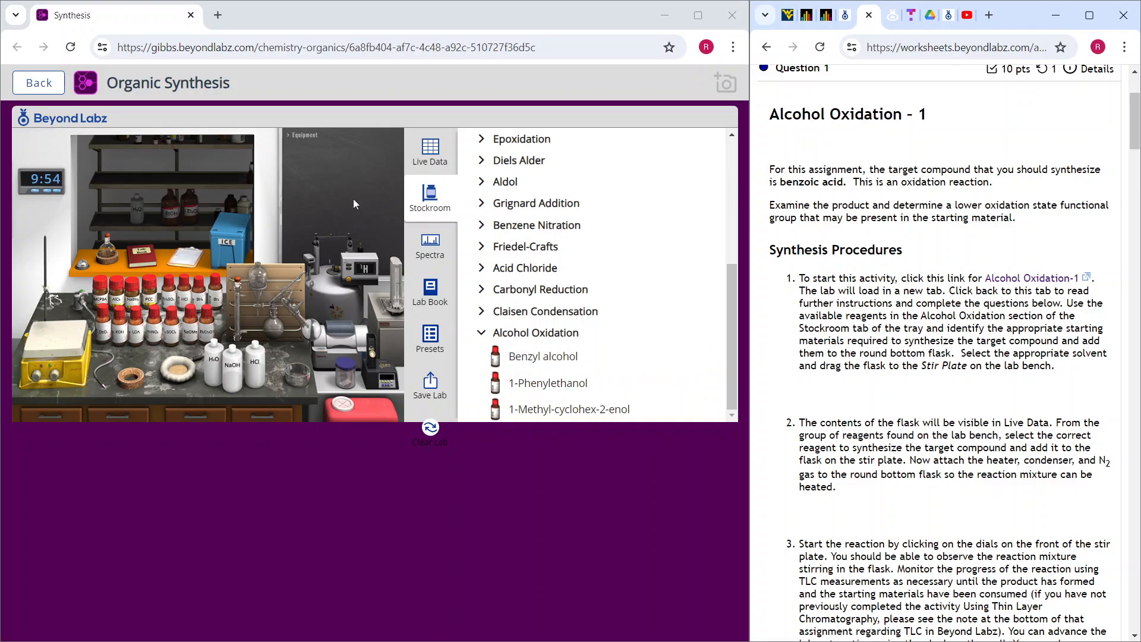
pyautogui.click(541, 358)
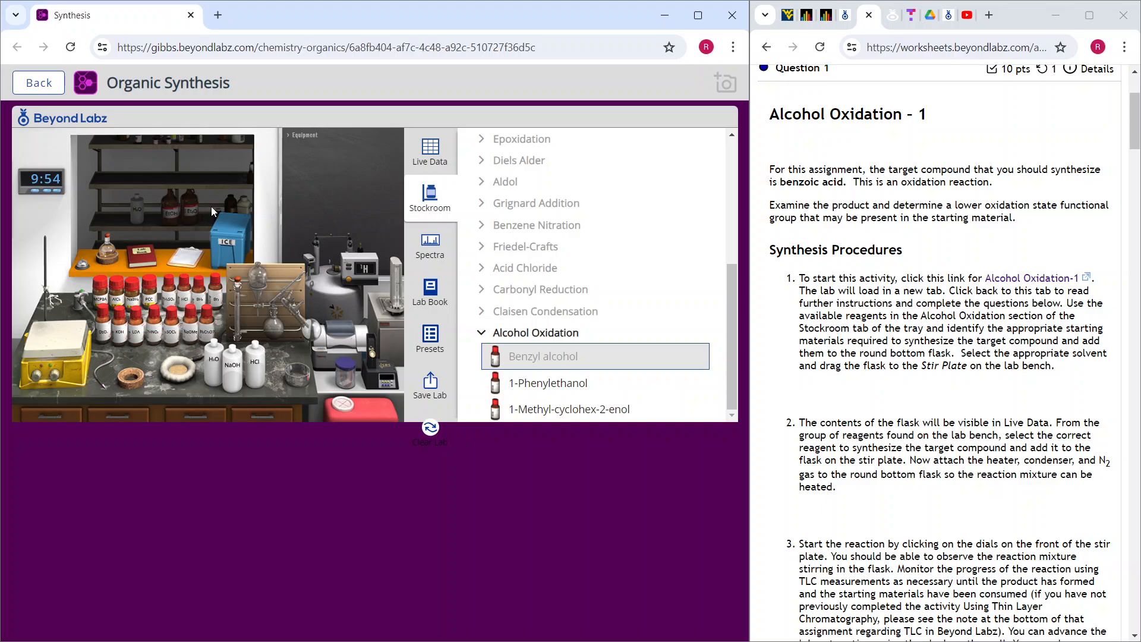
pyautogui.scroll(5, 465, 185)
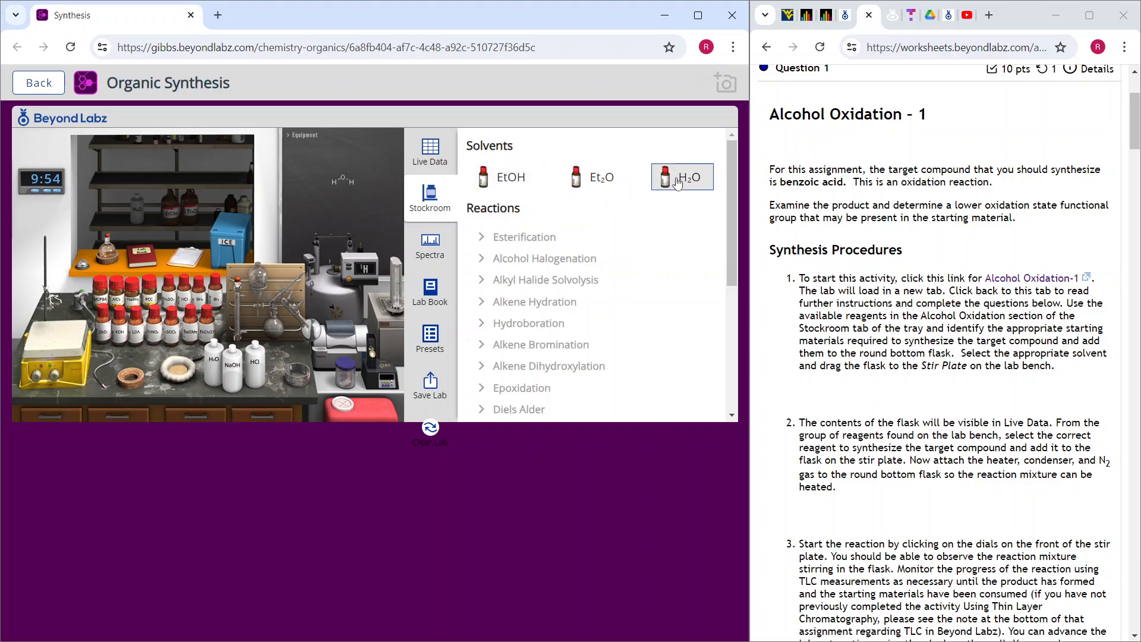
pyautogui.click(581, 178)
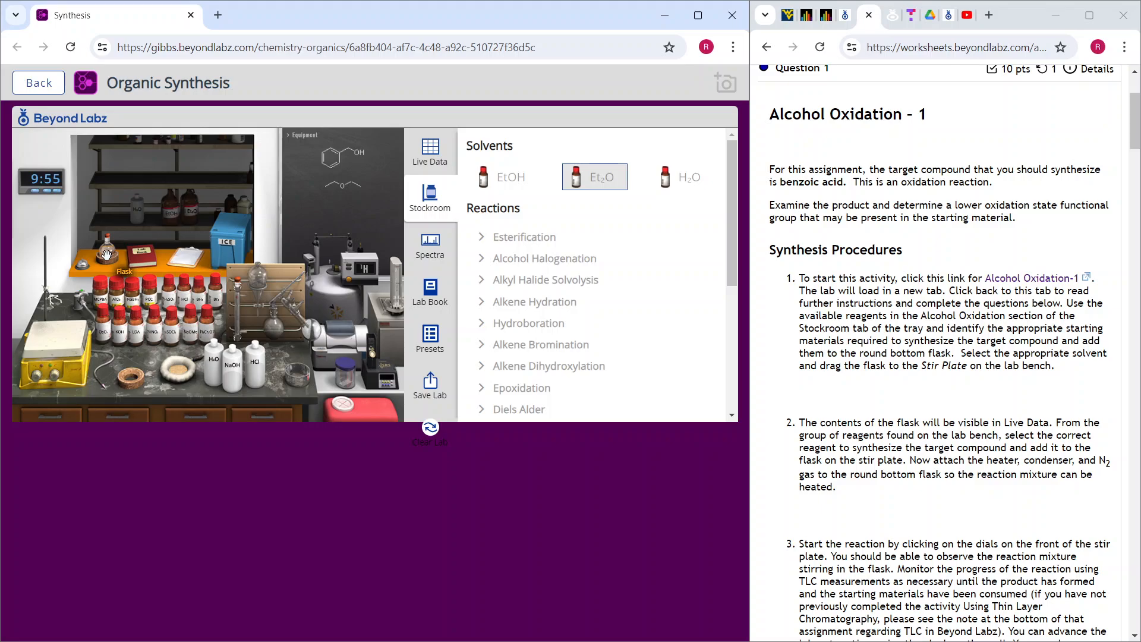
# Place the filled flask on the stir plate and add the Chromic/Sulfuric acid reagent to it
pyautogui.moveTo(107, 255); pyautogui.dragTo(76, 325)
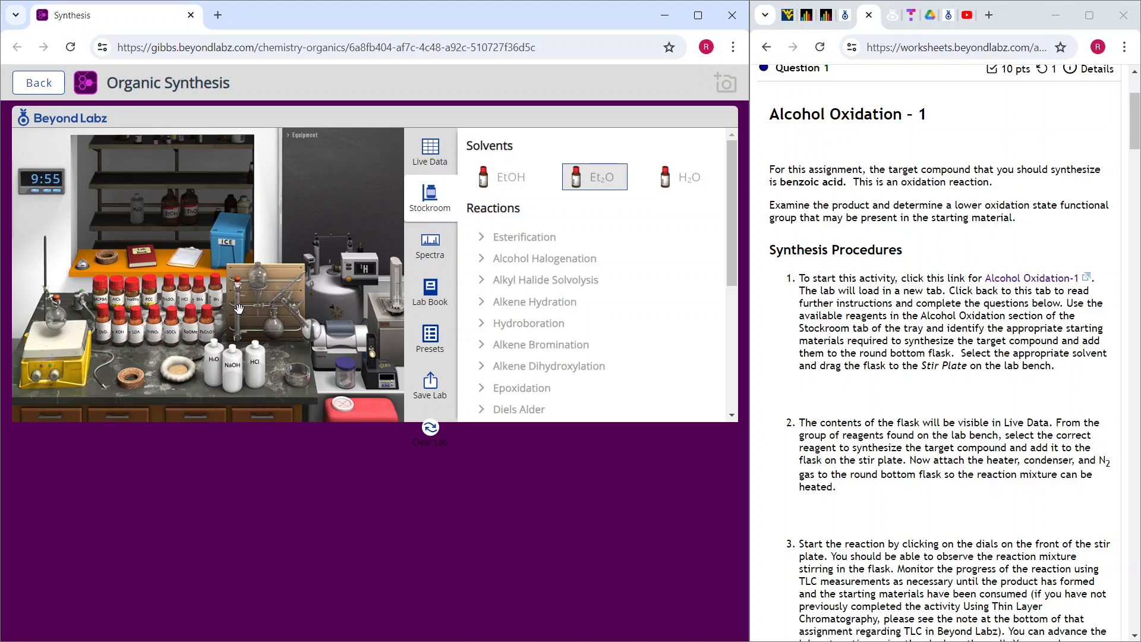
pyautogui.moveTo(123, 316)
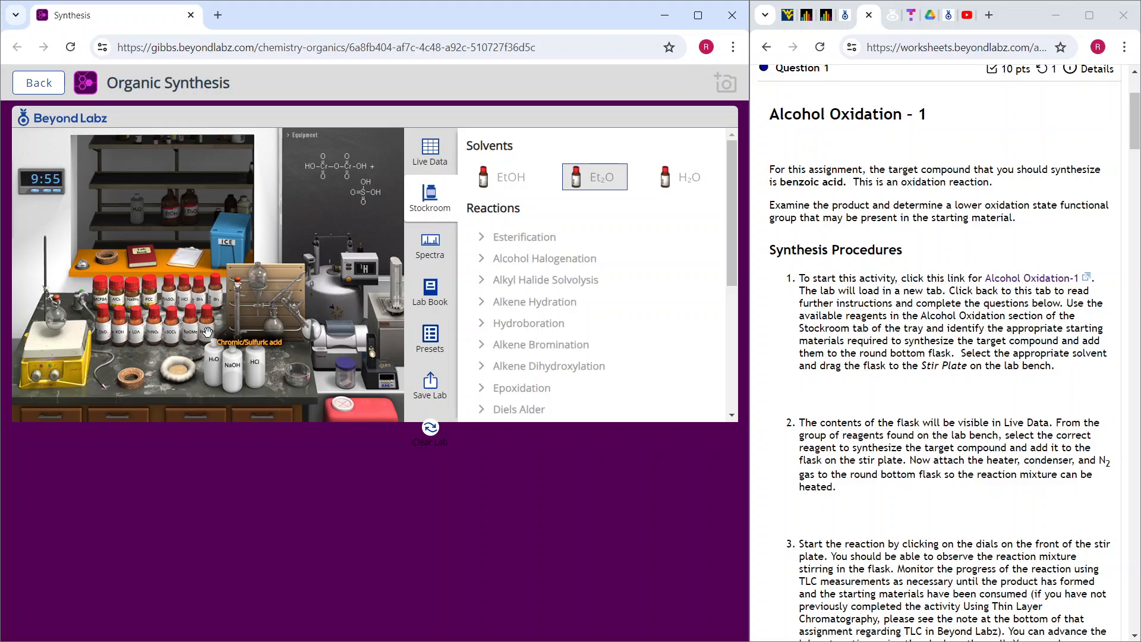
pyautogui.click(153, 328)
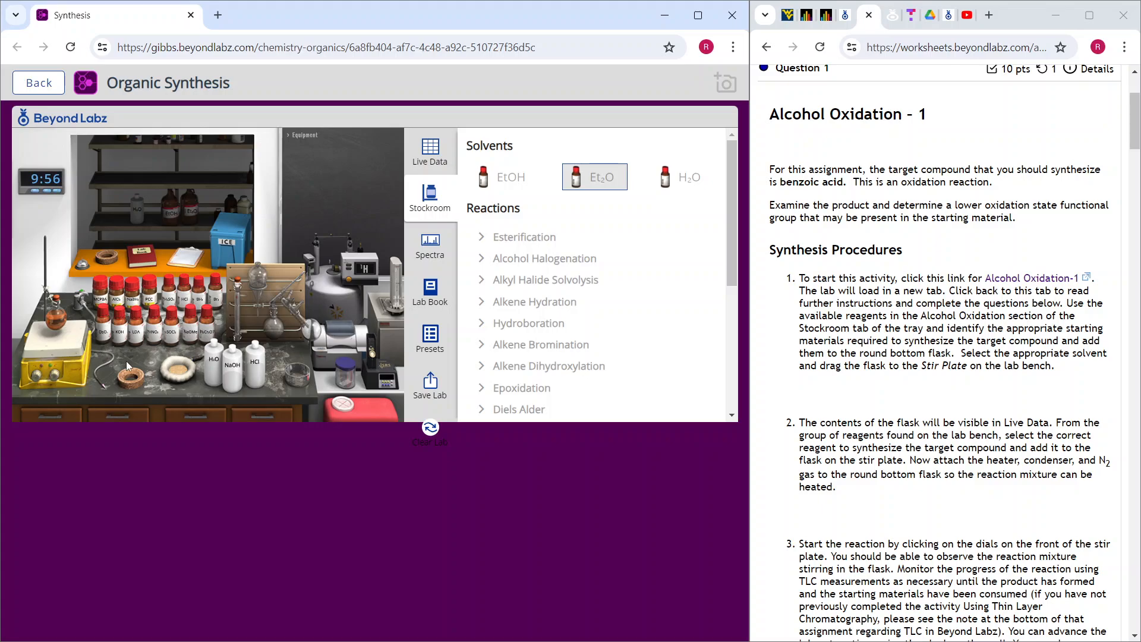
# Attach the heater, condenser and N2 gas to the flask, and start the stir plate
pyautogui.moveTo(173, 364); pyautogui.dragTo(66, 338)
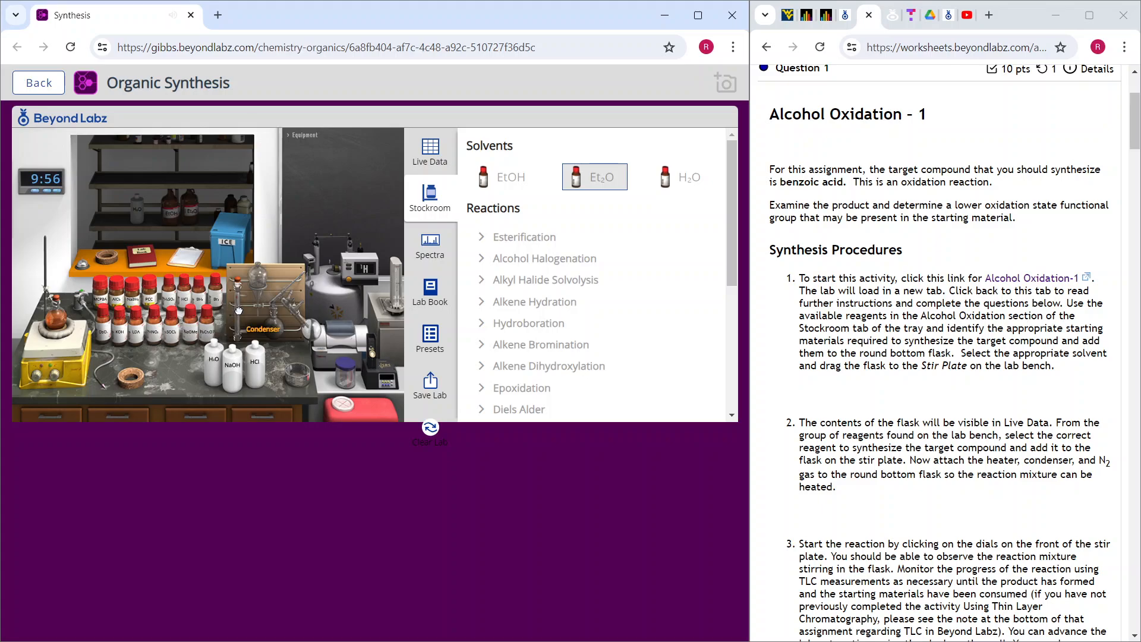
pyautogui.moveTo(237, 307); pyautogui.dragTo(70, 269)
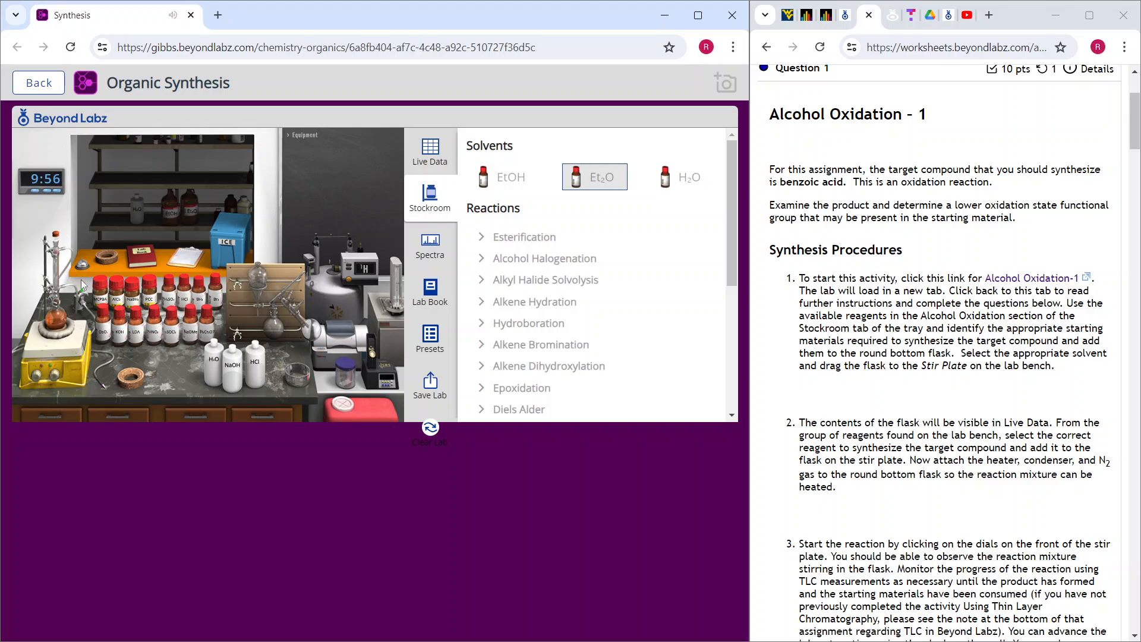
pyautogui.moveTo(103, 373); pyautogui.dragTo(83, 220)
pyautogui.click(55, 378)
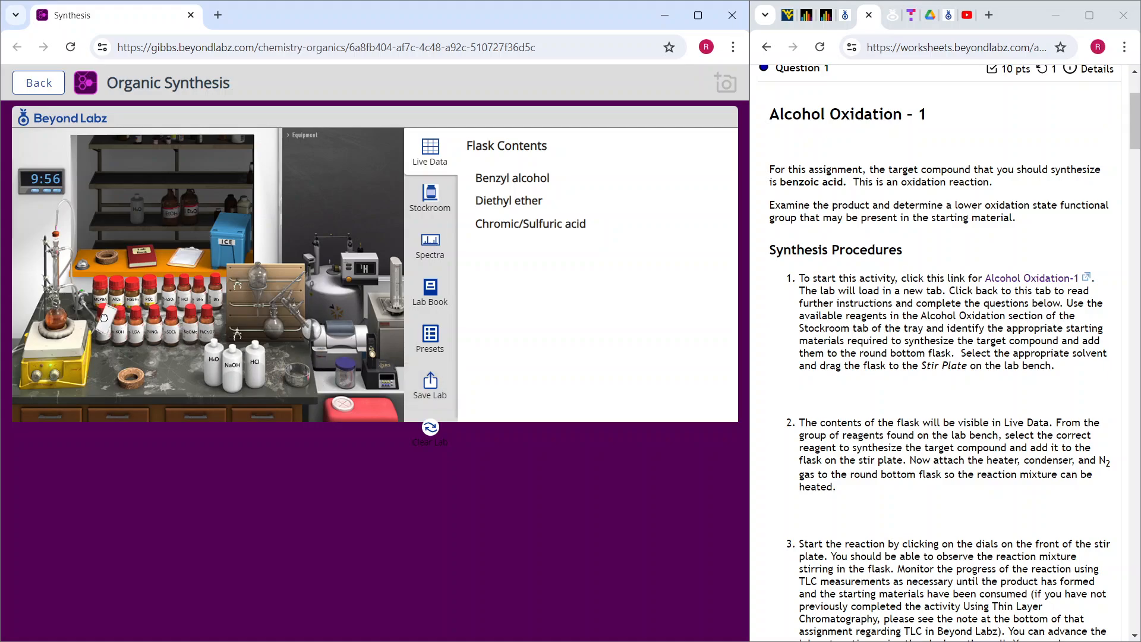
# Run a TLC on the reaction mixture and save the enlarged plate
pyautogui.moveTo(103, 317); pyautogui.dragTo(66, 304)
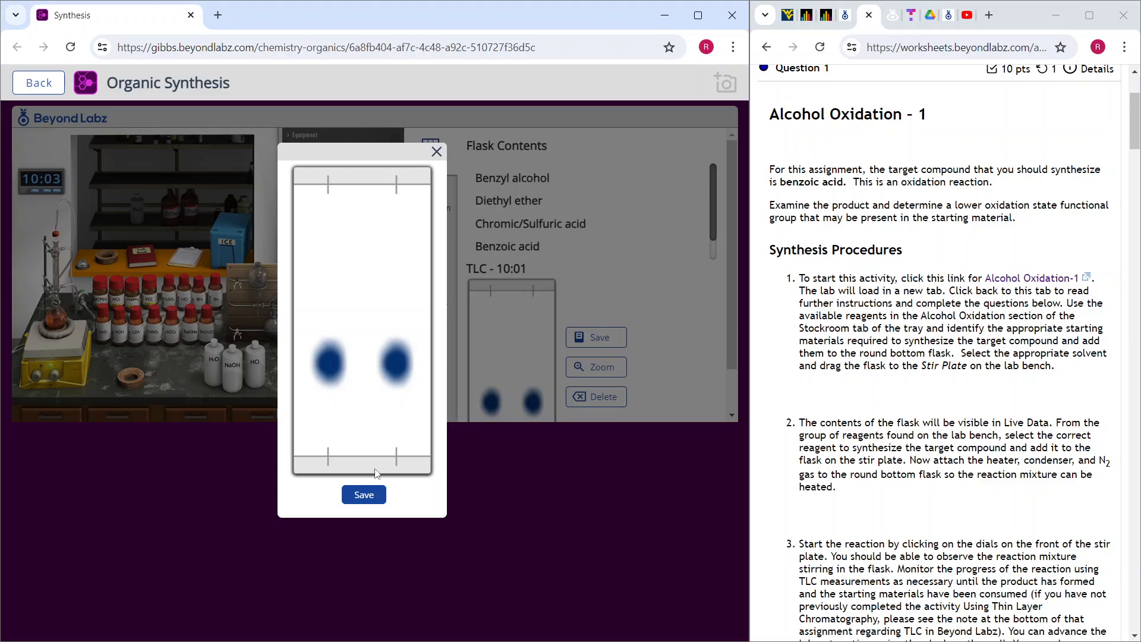
pyautogui.click(361, 495)
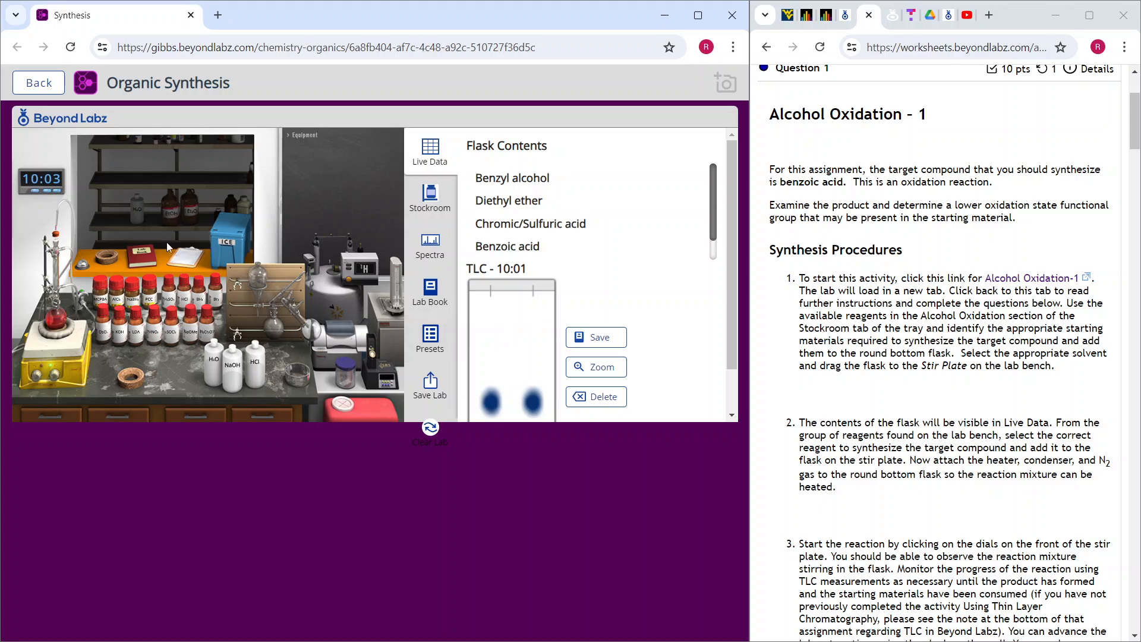
# Consult the worksheet's reaction-time question, advance the lab clock in 10-minute increments to 10:54, and inspect the flask contents
pyautogui.scroll(-10, 914, 402)
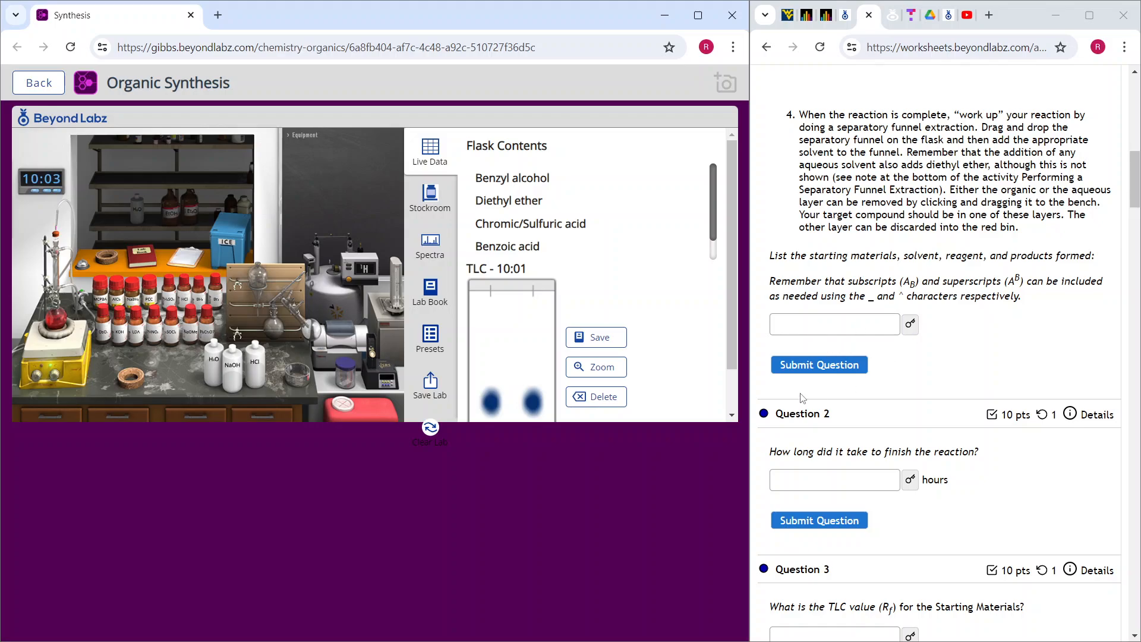
pyautogui.scroll(-2, 851, 394)
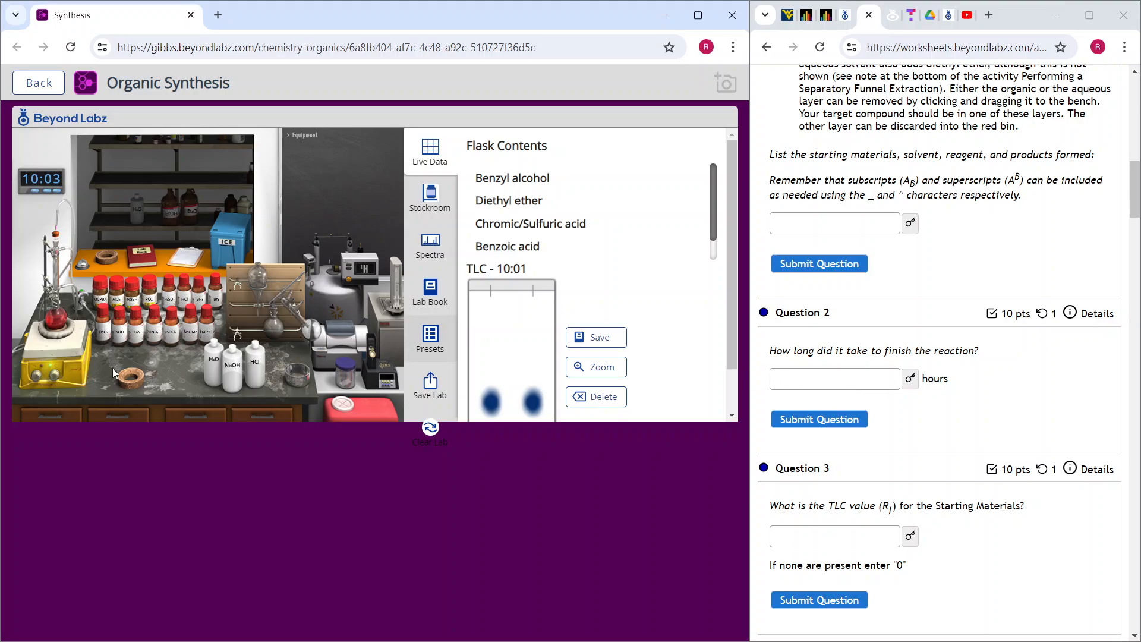
pyautogui.click(48, 191)
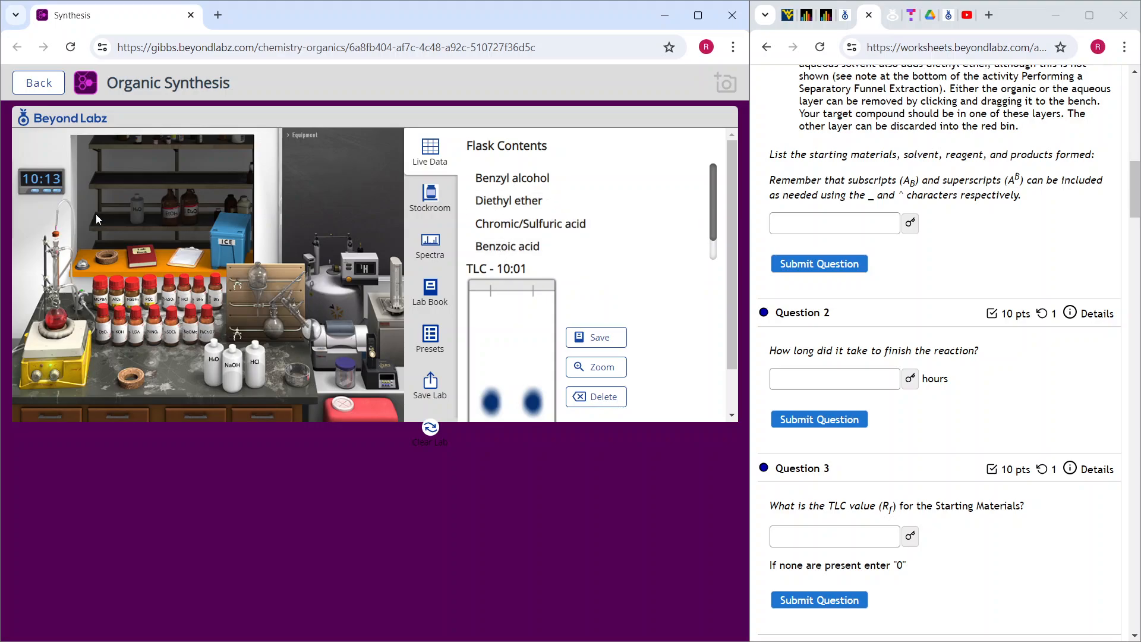
pyautogui.click(48, 191)
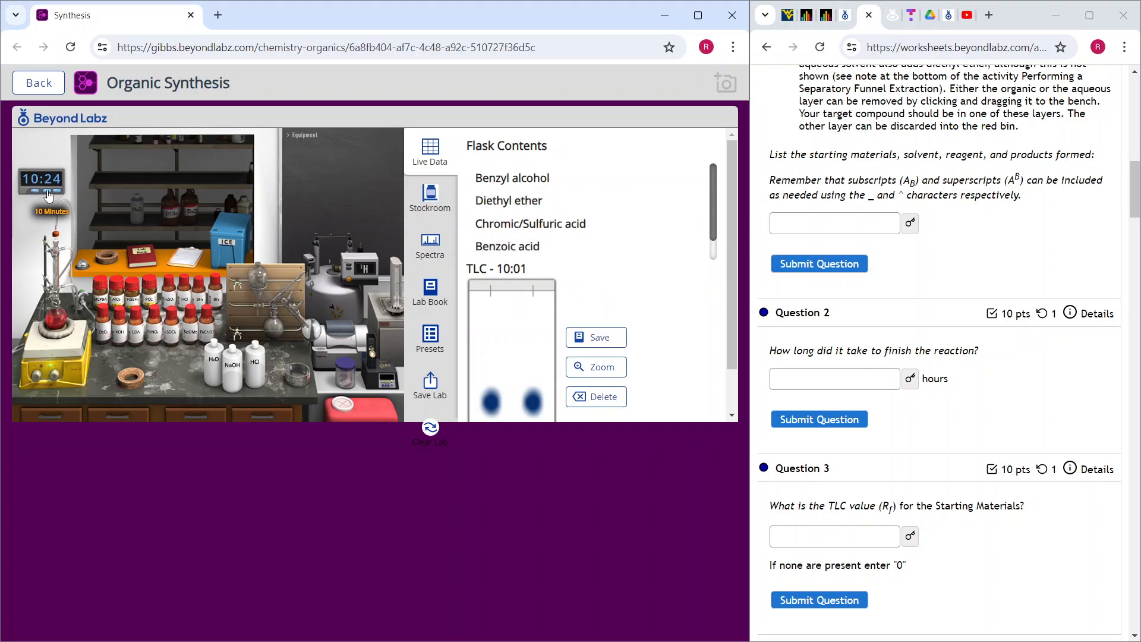
pyautogui.click(47, 191)
pyautogui.click(48, 192)
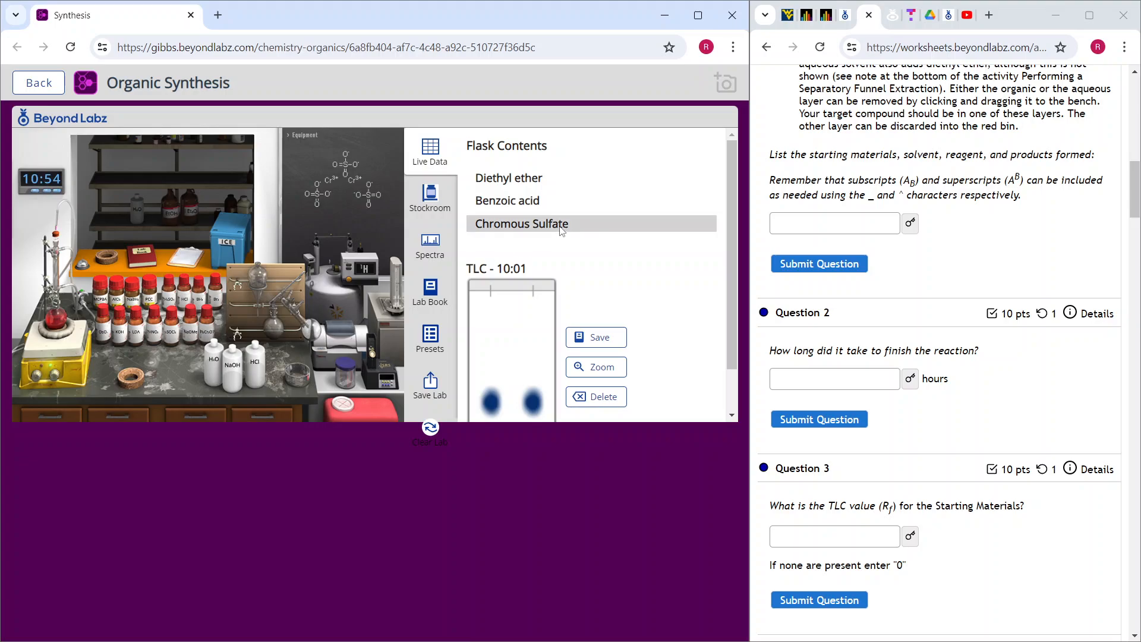
pyautogui.moveTo(493, 206)
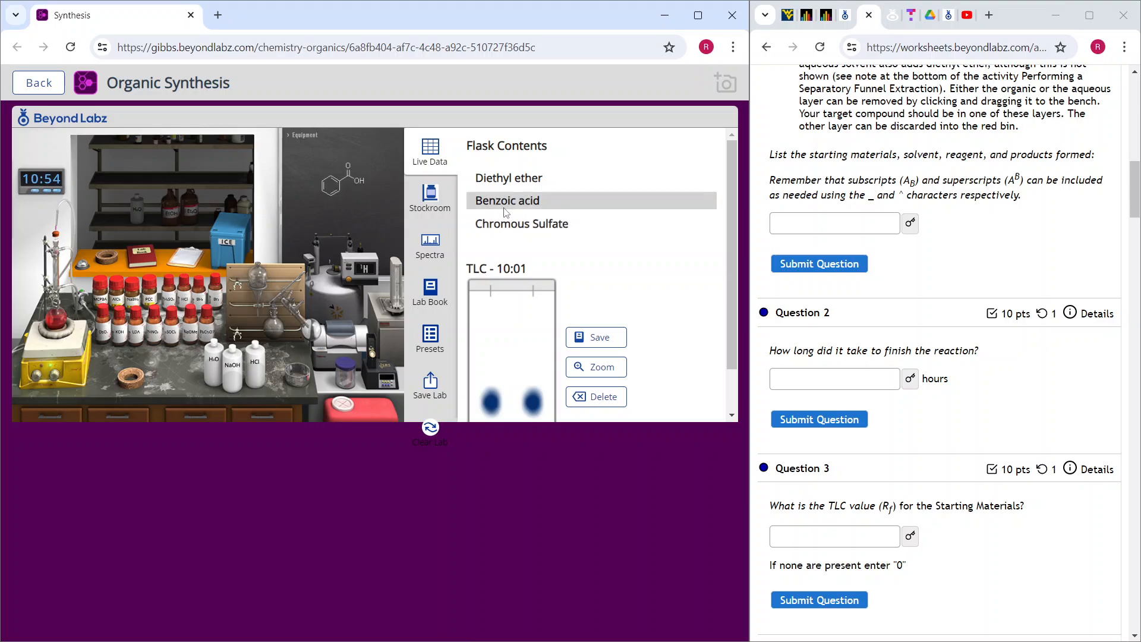
# Inspect the flask contents, run another TLC on the reaction mixture, and bring up the worksheet's Rf questions
pyautogui.moveTo(511, 181)
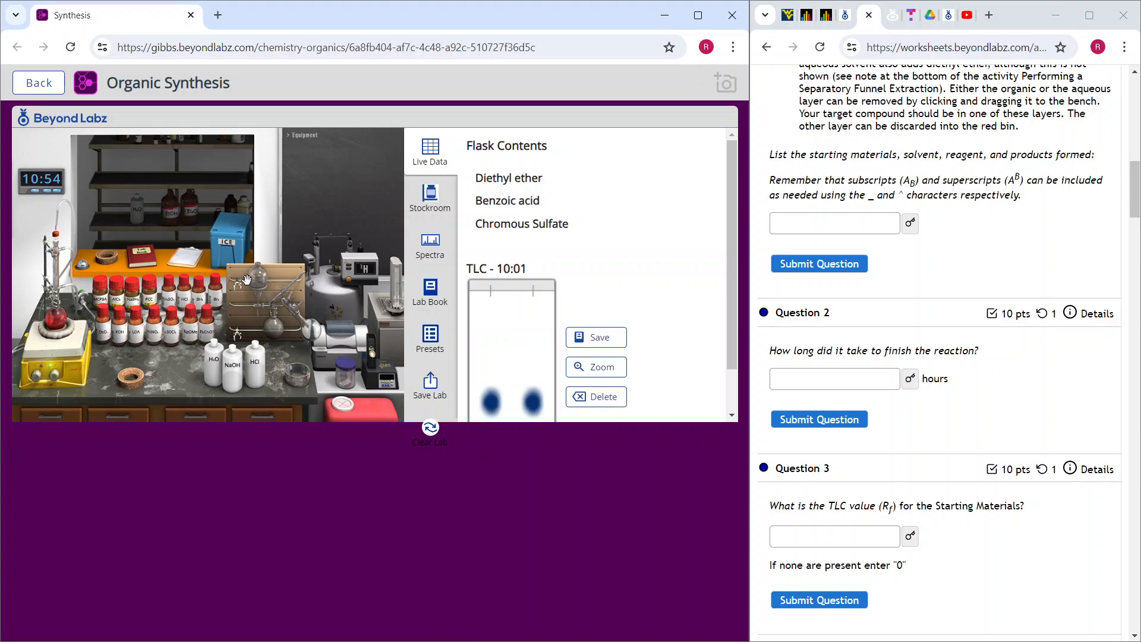
pyautogui.moveTo(343, 377); pyautogui.dragTo(78, 316)
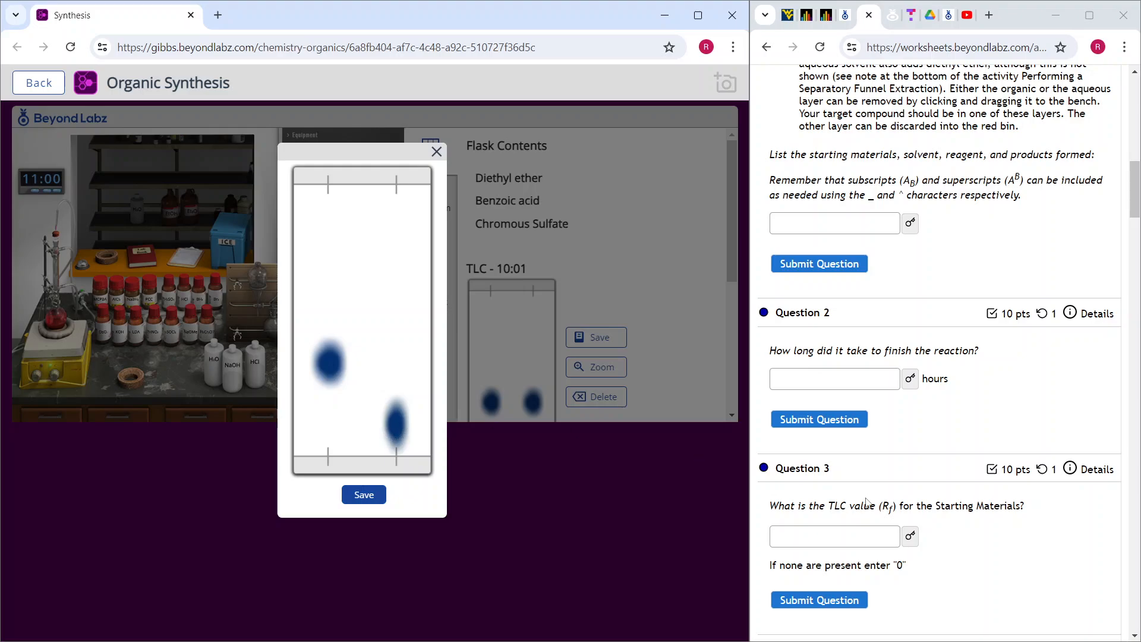
pyautogui.scroll(-3, 849, 506)
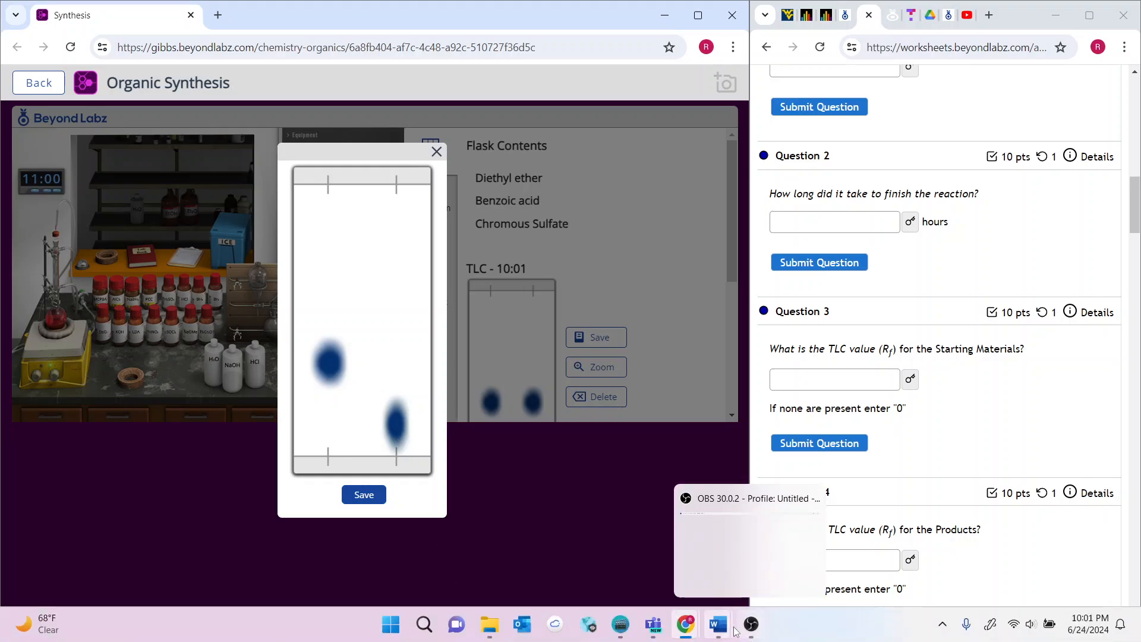
# Switch to Document3 in Word and sketch a TLC plate with one spot and an extended baseline below the reaction schemes
pyautogui.moveTo(719, 627)
pyautogui.click(771, 578)
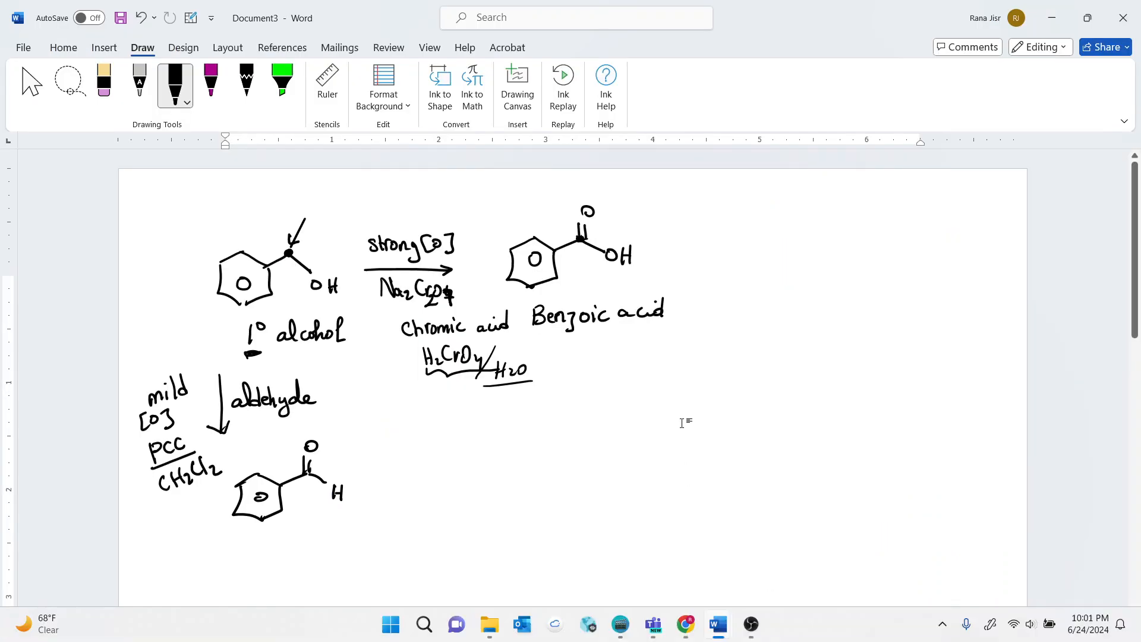
pyautogui.scroll(-5, 683, 423)
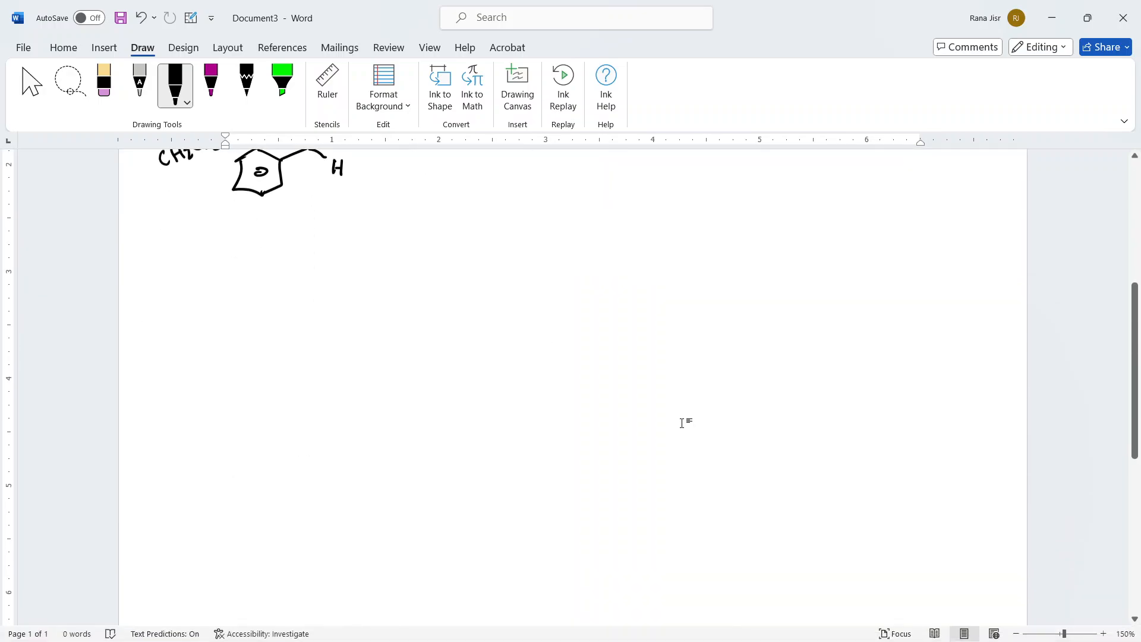
pyautogui.moveTo(617, 202)
pyautogui.mouseDown()
pyautogui.moveTo(517, 199)
pyautogui.moveTo(500, 342)
pyautogui.moveTo(645, 347)
pyautogui.moveTo(671, 203)
pyautogui.mouseUp()
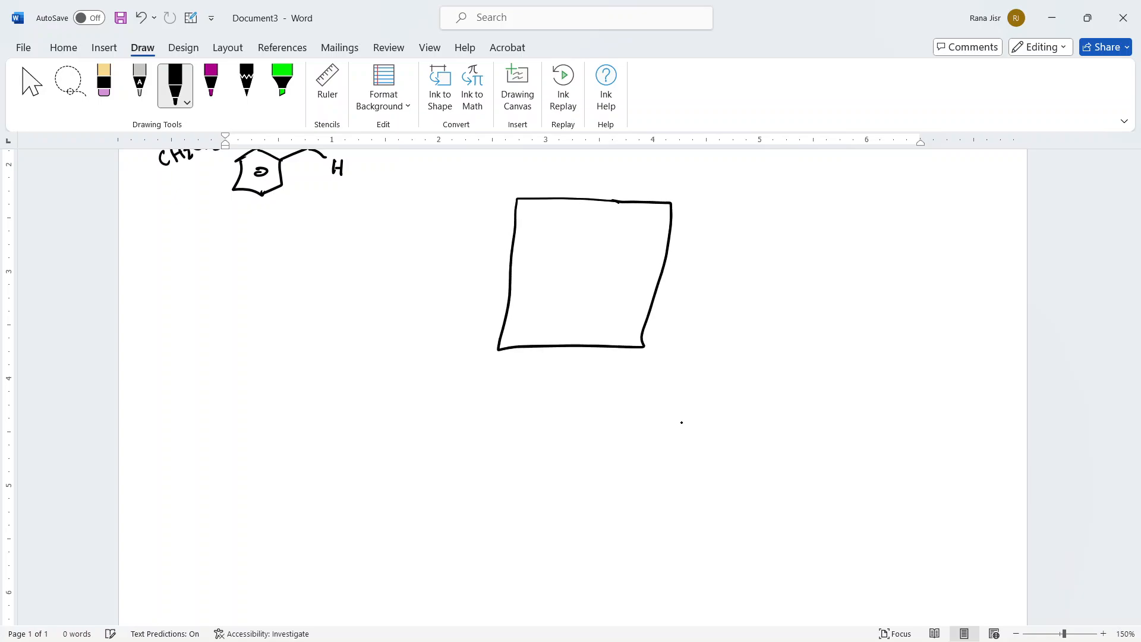
pyautogui.moveTo(621, 256)
pyautogui.mouseDown()
pyautogui.moveTo(608, 273)
pyautogui.moveTo(623, 258)
pyautogui.mouseUp()
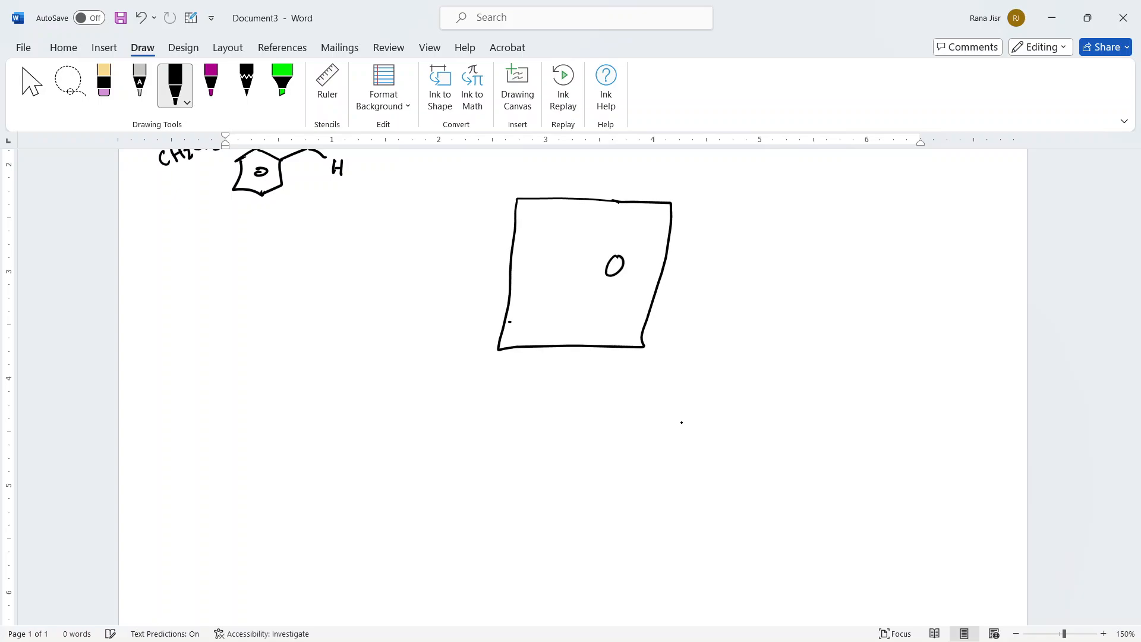
pyautogui.moveTo(508, 322); pyautogui.dragTo(659, 324)
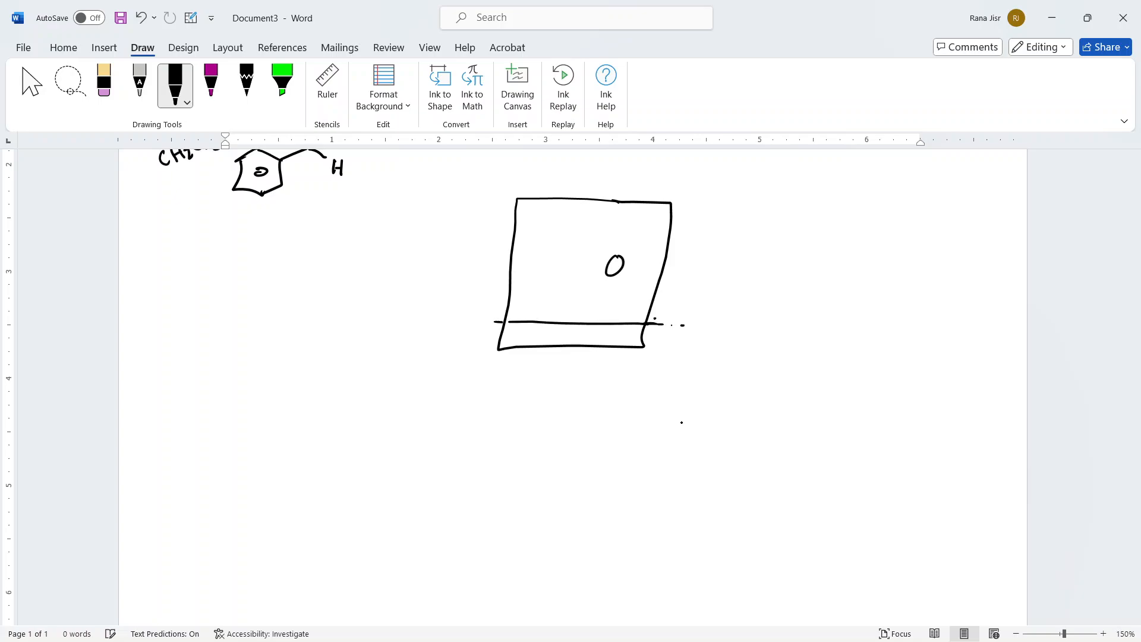
pyautogui.moveTo(424, 319); pyautogui.dragTo(442, 318)
# Draw a dashed line near the plate's upper edge, extend it past the plate, and label it "solvent front"
pyautogui.moveTo(509, 215); pyautogui.dragTo(548, 218)
pyautogui.moveTo(573, 218); pyautogui.dragTo(585, 219)
pyautogui.moveTo(621, 223); pyautogui.dragTo(668, 222)
pyautogui.moveTo(685, 226); pyautogui.dragTo(699, 226)
pyautogui.moveTo(708, 227)
pyautogui.mouseDown()
pyautogui.moveTo(811, 233)
pyautogui.moveTo(826, 216)
pyautogui.moveTo(843, 230)
pyautogui.moveTo(879, 228)
pyautogui.mouseUp()
pyautogui.click(738, 228)
pyautogui.click(884, 230)
# Mark the centre of the spot on the plate and write "RF =" beside the sketch
pyautogui.click(615, 266)
pyautogui.moveTo(763, 301)
pyautogui.mouseDown()
pyautogui.moveTo(773, 286)
pyautogui.moveTo(777, 299)
pyautogui.mouseUp()
pyautogui.moveTo(783, 297); pyautogui.dragTo(792, 291)
pyautogui.moveTo(808, 290); pyautogui.dragTo(818, 290)
pyautogui.moveTo(807, 297); pyautogui.dragTo(822, 296)
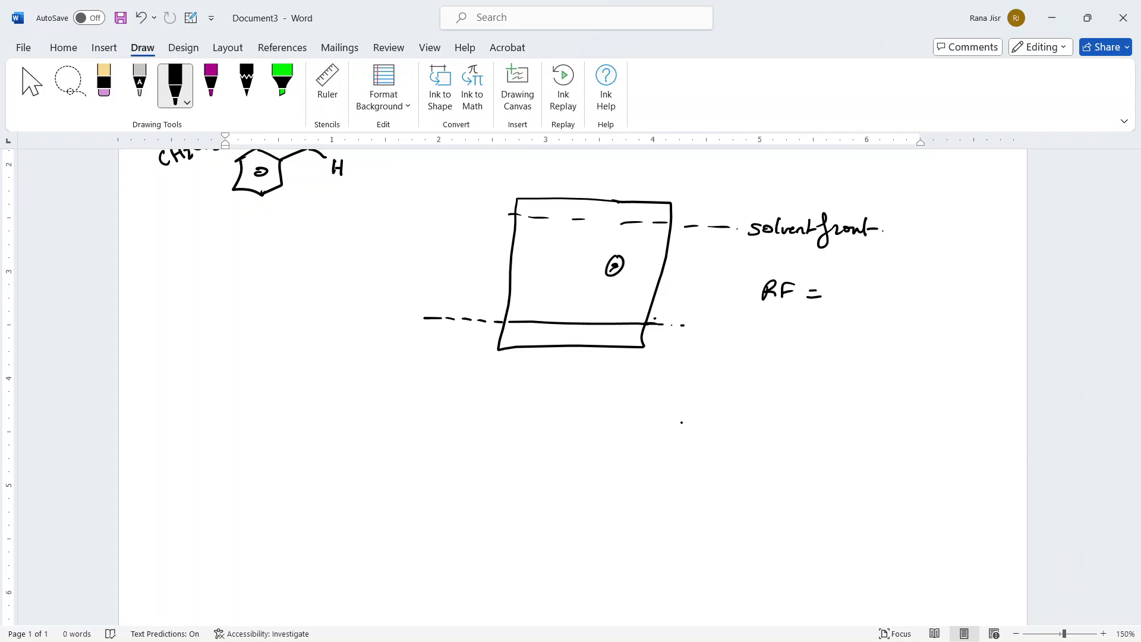
# Draw double-headed arrows from the baseline to the spot, labelled X, and to the solvent front, labelled Y
pyautogui.moveTo(614, 264)
pyautogui.mouseDown()
pyautogui.moveTo(605, 322)
pyautogui.moveTo(618, 301)
pyautogui.mouseUp()
pyautogui.moveTo(639, 231)
pyautogui.mouseDown()
pyautogui.moveTo(650, 230)
pyautogui.moveTo(631, 323)
pyautogui.mouseUp()
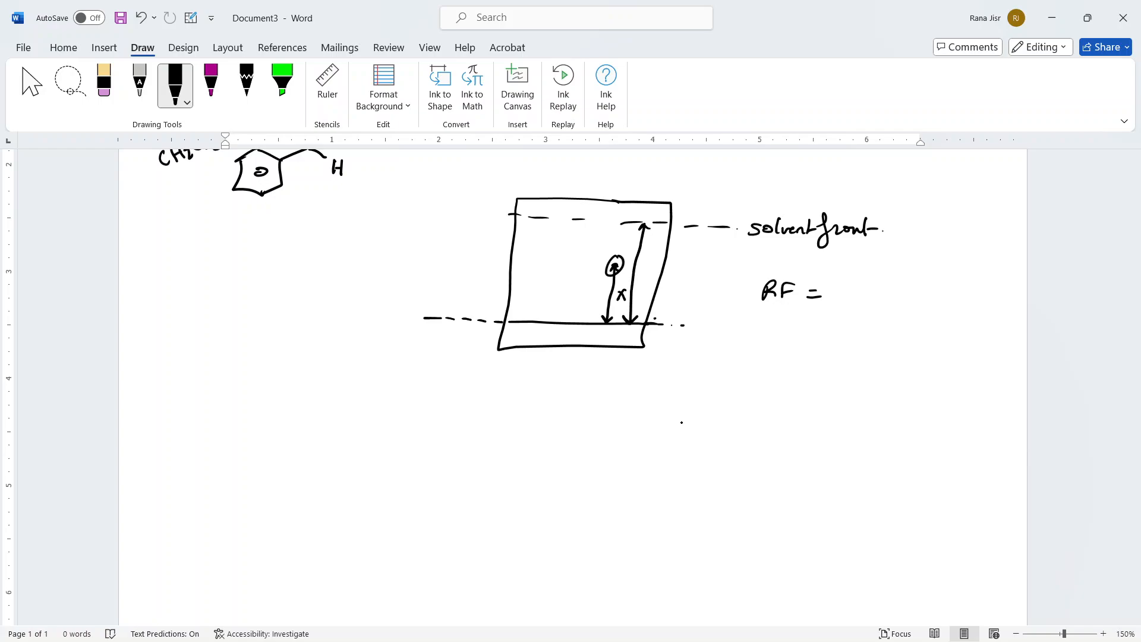
pyautogui.moveTo(647, 244); pyautogui.dragTo(653, 253)
pyautogui.moveTo(656, 244); pyautogui.dragTo(650, 260)
# Complete the RF formula as X over Y and write that it is ≤ 1
pyautogui.moveTo(835, 282)
pyautogui.mouseDown()
pyautogui.moveTo(836, 294)
pyautogui.moveTo(855, 295)
pyautogui.mouseUp()
pyautogui.moveTo(836, 301)
pyautogui.mouseDown()
pyautogui.moveTo(839, 325)
pyautogui.moveTo(884, 293)
pyautogui.mouseUp()
pyautogui.moveTo(875, 298); pyautogui.dragTo(887, 298)
pyautogui.moveTo(916, 282)
pyautogui.mouseDown()
pyautogui.moveTo(906, 294)
pyautogui.moveTo(920, 308)
pyautogui.moveTo(936, 302)
pyautogui.moveTo(935, 282)
pyautogui.moveTo(944, 302)
pyautogui.mouseUp()
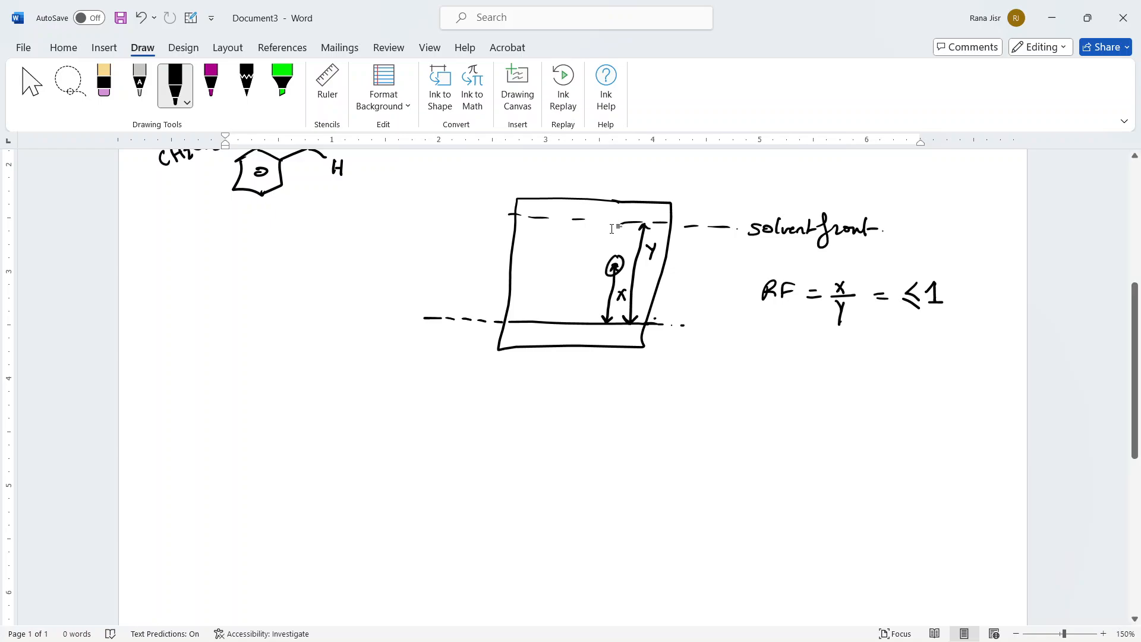
# Return to the virtual lab, save the enlarged TLC plate, and compare the two plates in the live data
pyautogui.click(1063, 18)
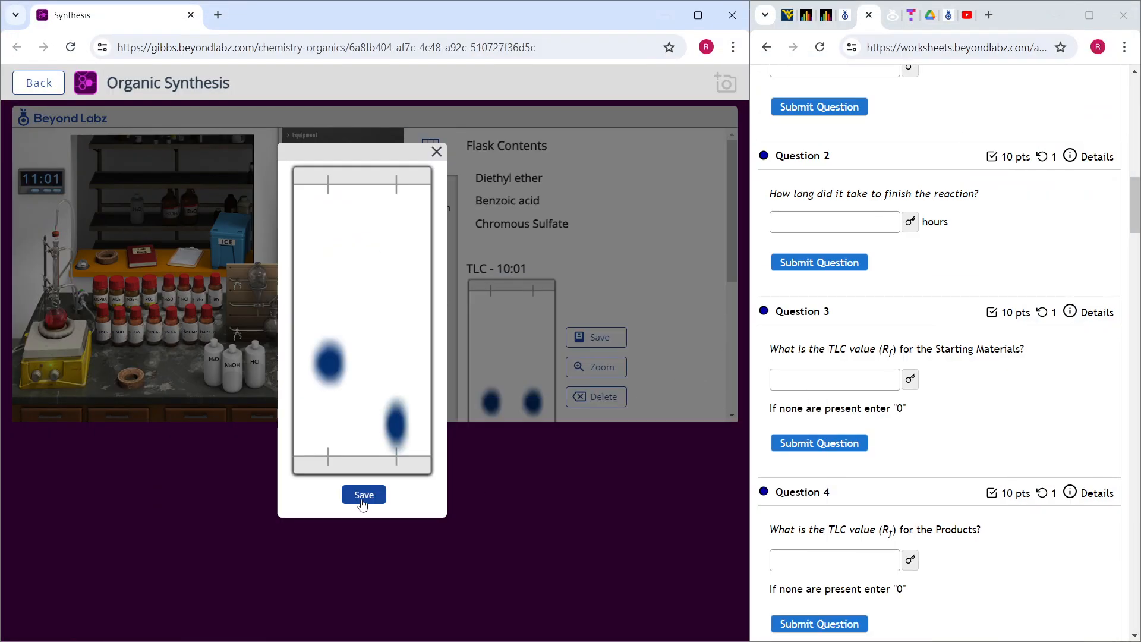
pyautogui.click(364, 495)
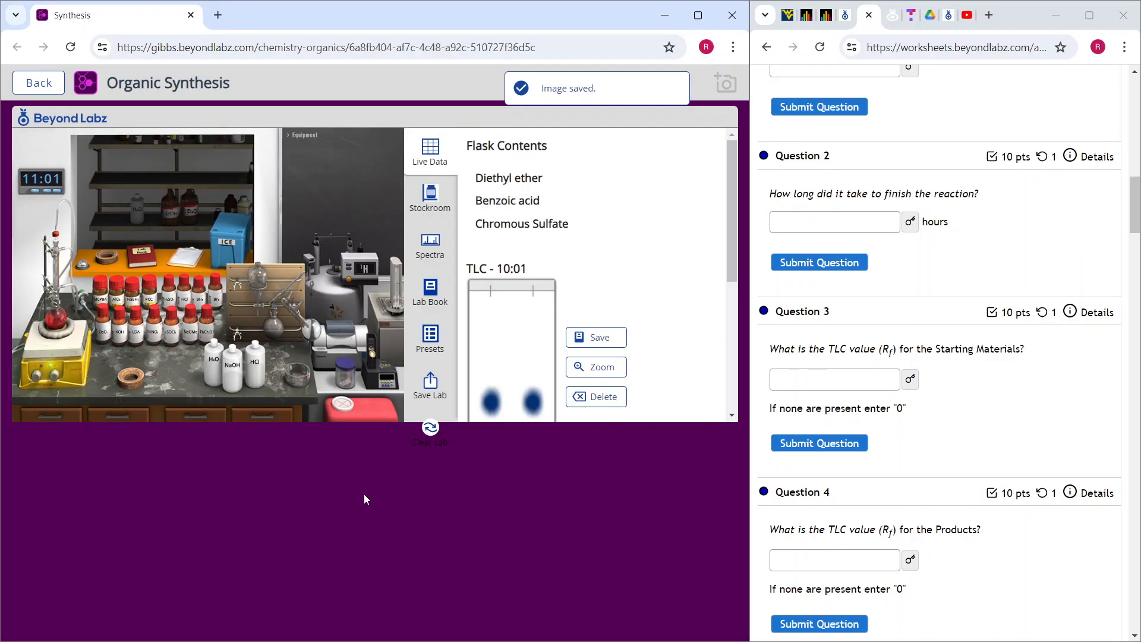
pyautogui.scroll(-3, 529, 388)
pyautogui.scroll(-2, 529, 388)
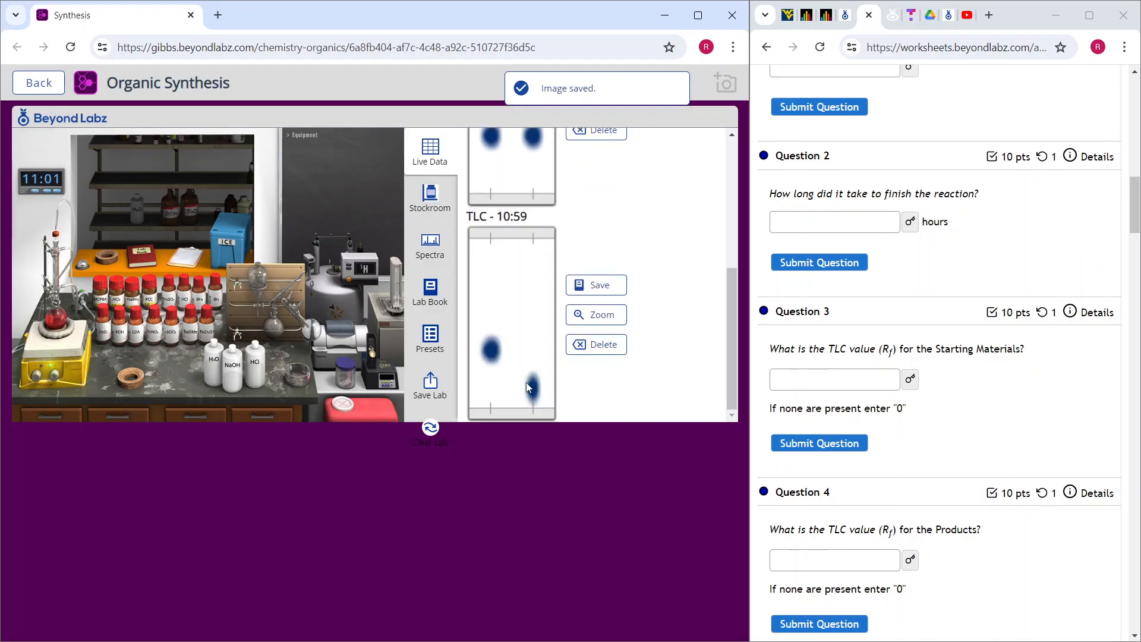
pyautogui.scroll(5, 529, 387)
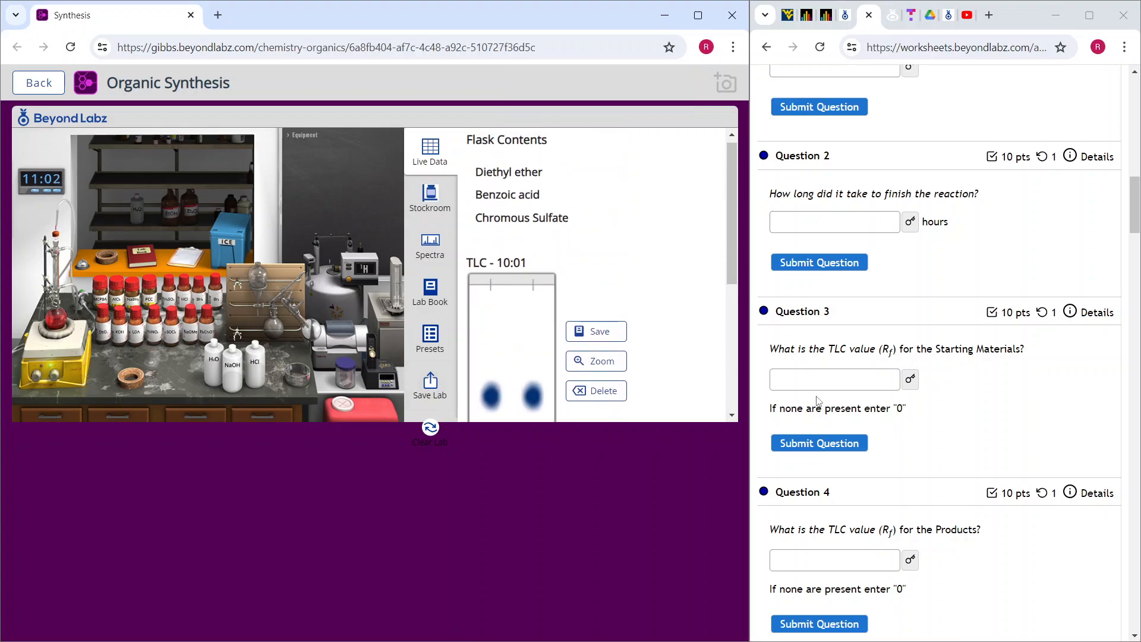
# Transfer the reaction mixture from the stir-plate flask to a separatory funnel and inspect the compounds in its contents
pyautogui.scroll(-5, 872, 477)
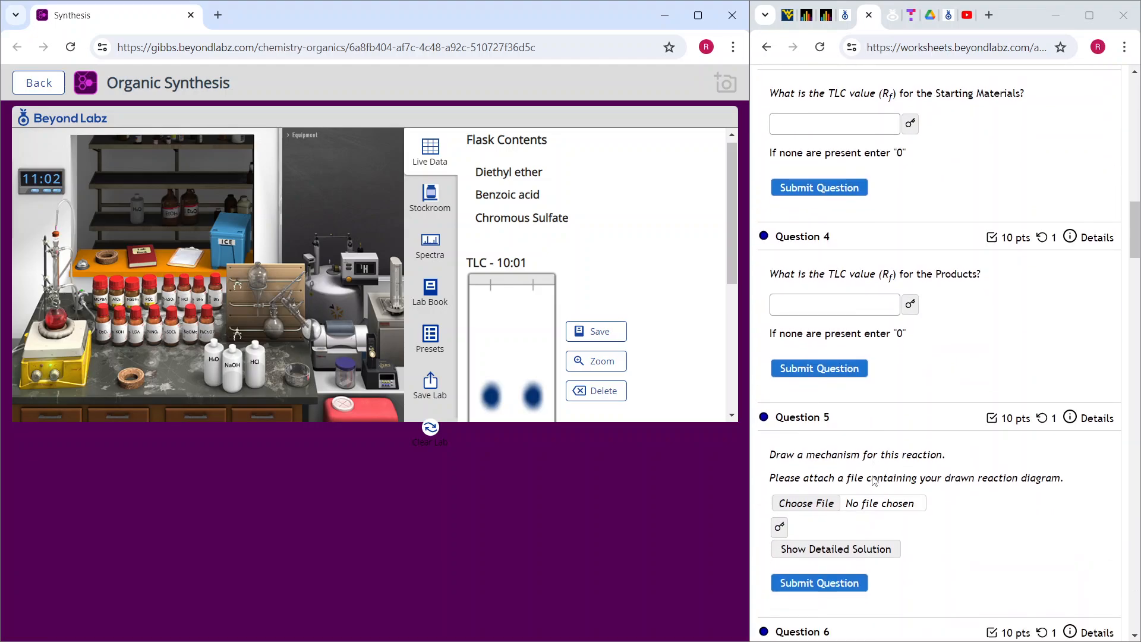
pyautogui.scroll(-1, 873, 480)
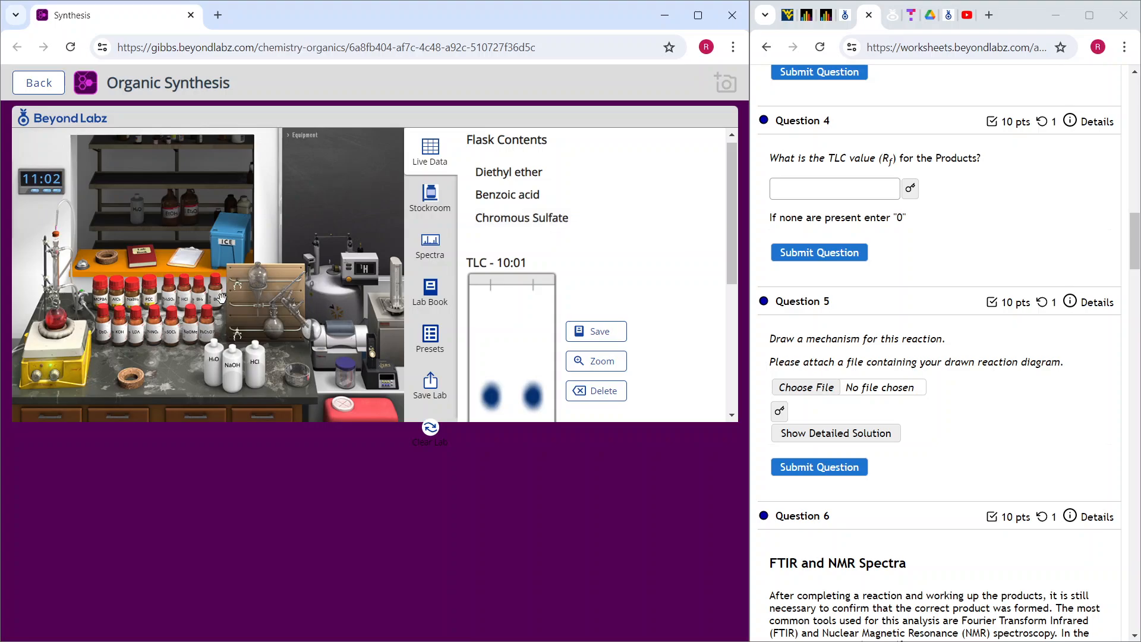
pyautogui.click(262, 286)
pyautogui.moveTo(259, 289); pyautogui.dragTo(56, 303)
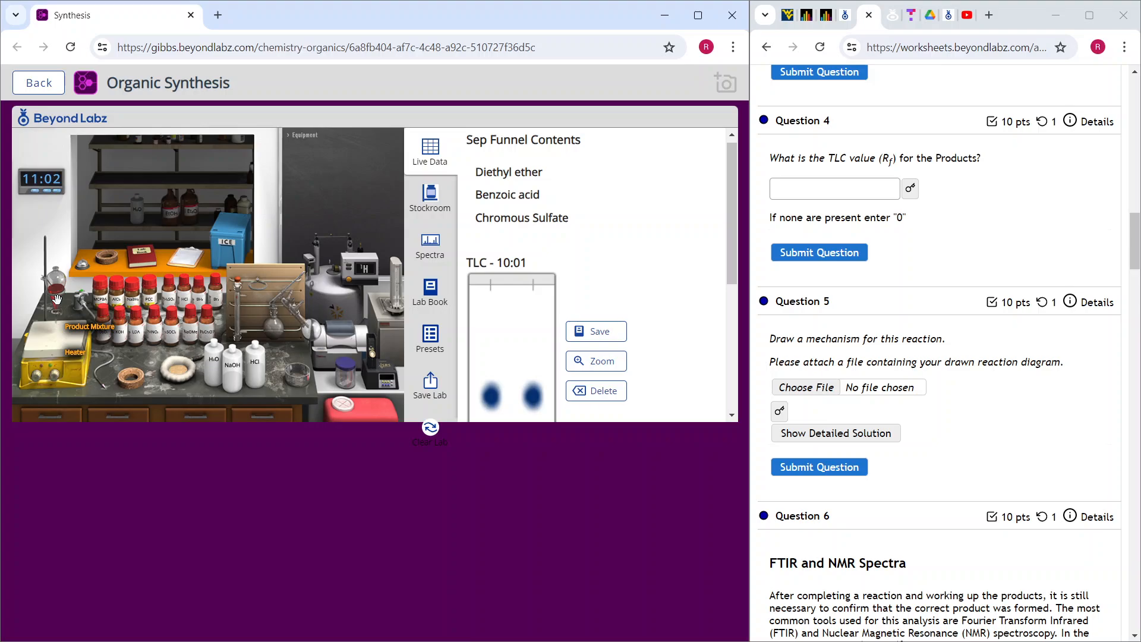
pyautogui.moveTo(508, 171)
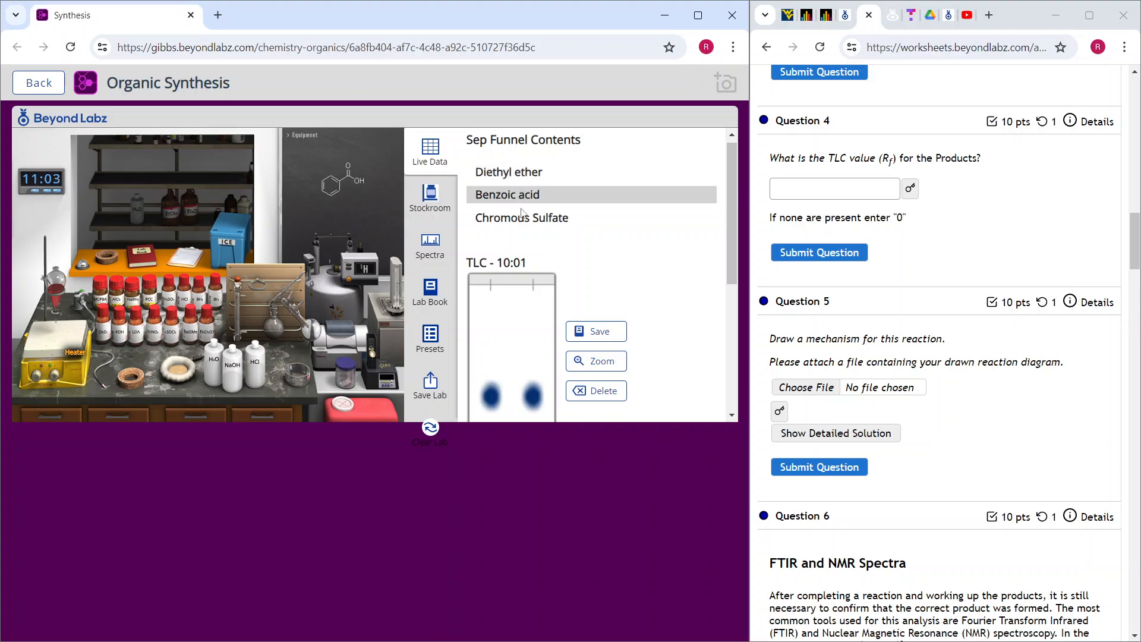
pyautogui.moveTo(512, 223)
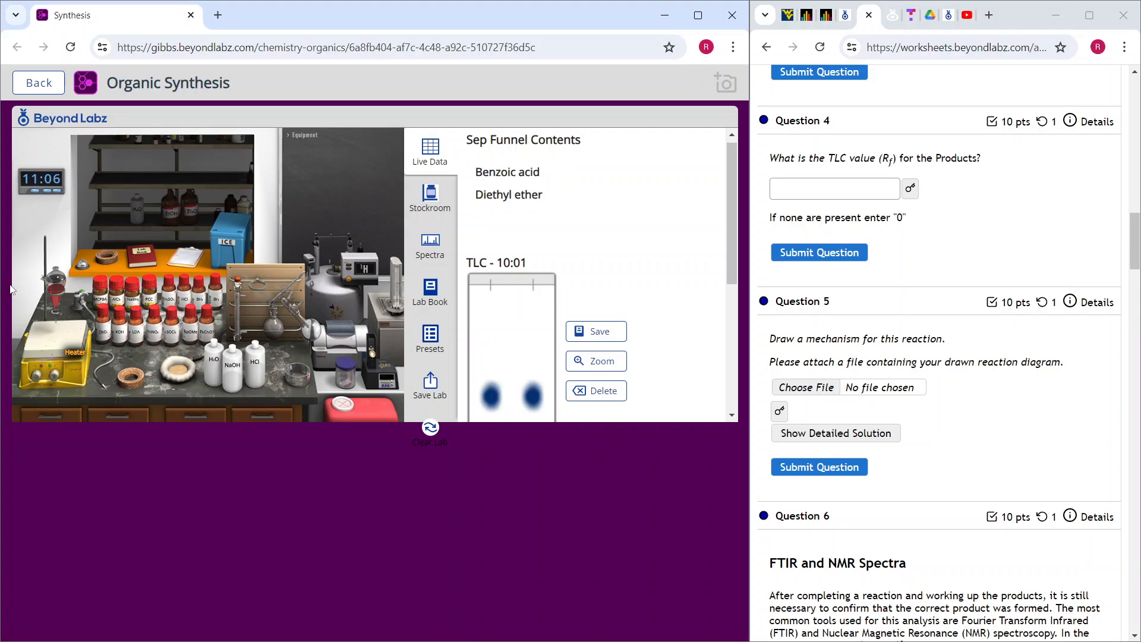
# Move the benzoic acid layer from the separatory funnel to the cork ring on the bench and check the flask's contents
pyautogui.moveTo(56, 299)
pyautogui.moveTo(56, 280); pyautogui.dragTo(137, 364)
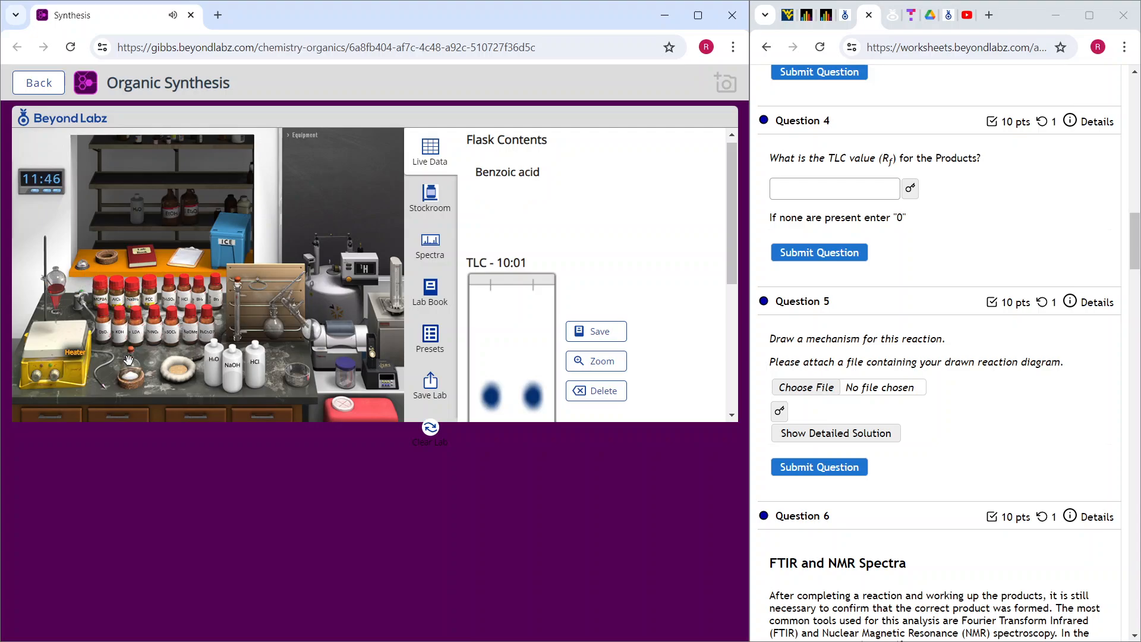
pyautogui.moveTo(506, 179)
pyautogui.click(58, 305)
# Collect a ¹H NMR spectrum of the product, save it to the lab book, and close the spectrum
pyautogui.click(349, 280)
pyautogui.click(351, 280)
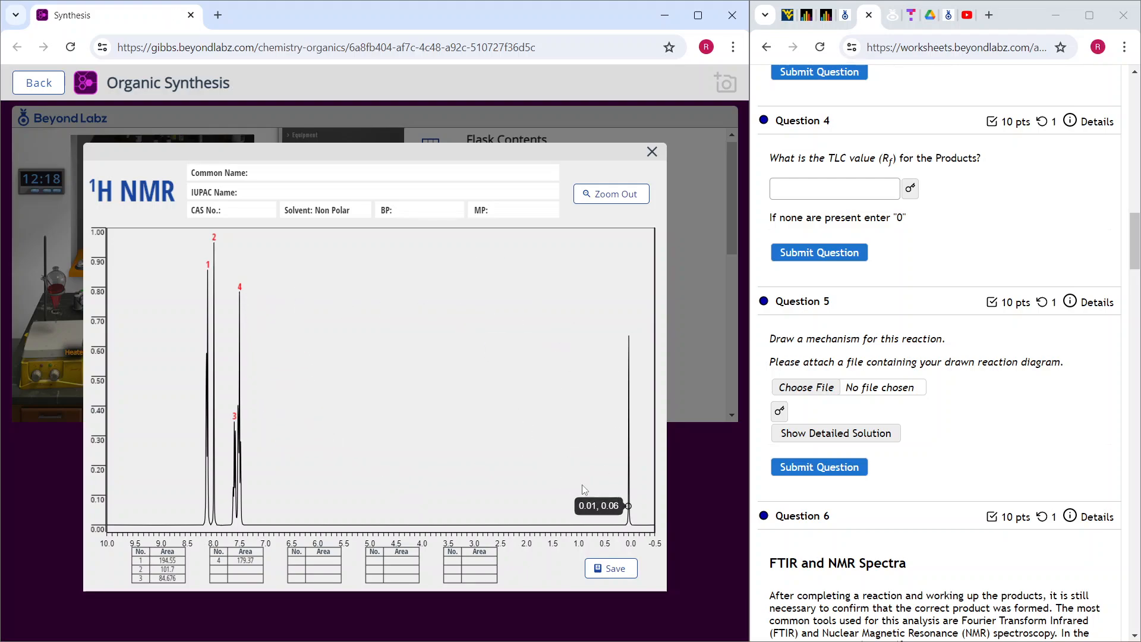
pyautogui.click(610, 572)
pyautogui.click(653, 153)
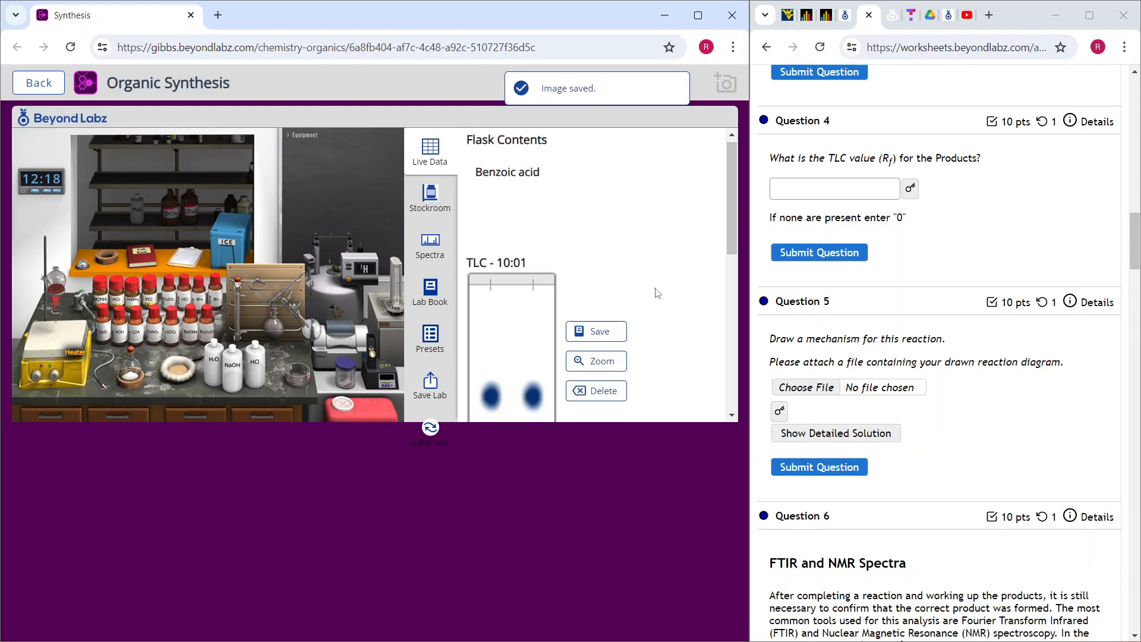
# Collect an FTIR spectrum of the product in the cork-ring flask and save it to the lab book
pyautogui.scroll(-3, 657, 296)
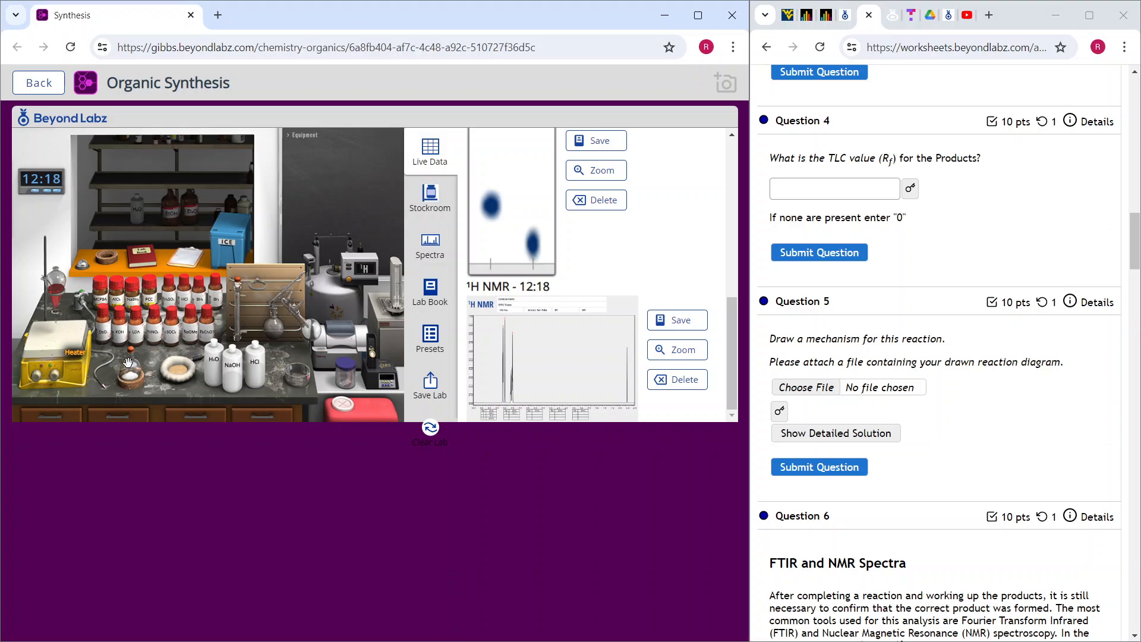
pyautogui.moveTo(128, 363); pyautogui.dragTo(130, 375)
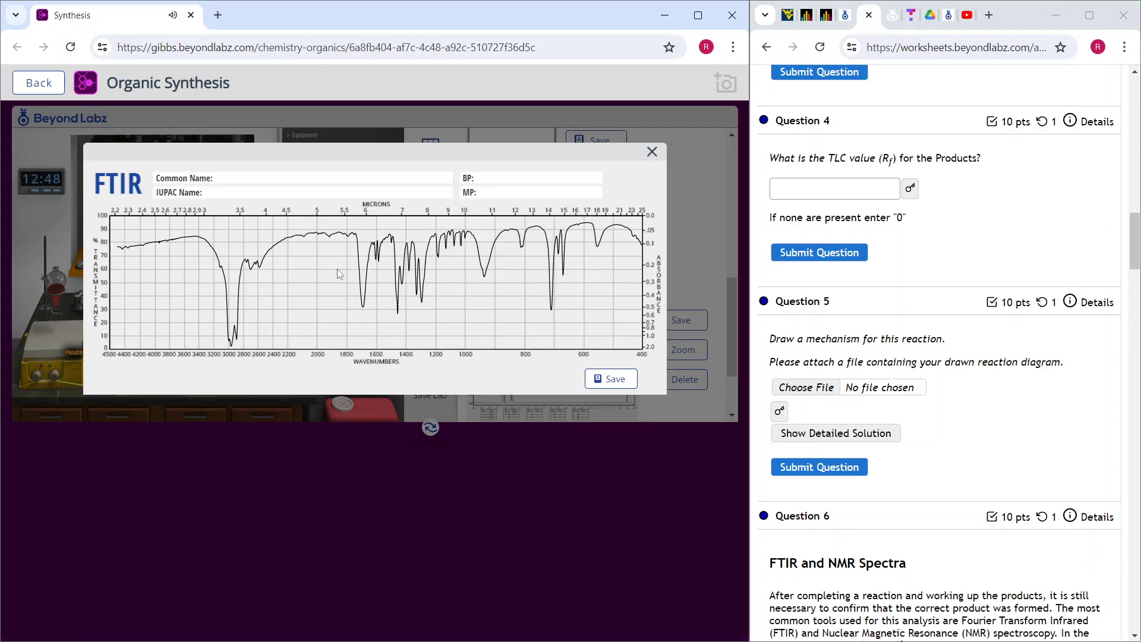
pyautogui.scroll(-7, 962, 444)
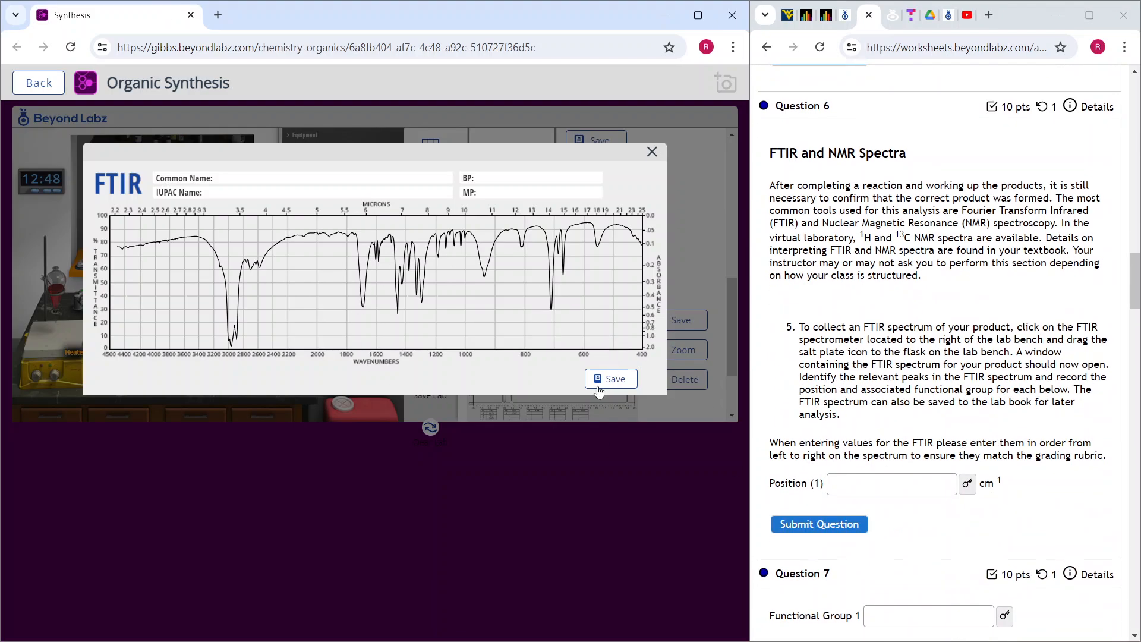
pyautogui.click(603, 384)
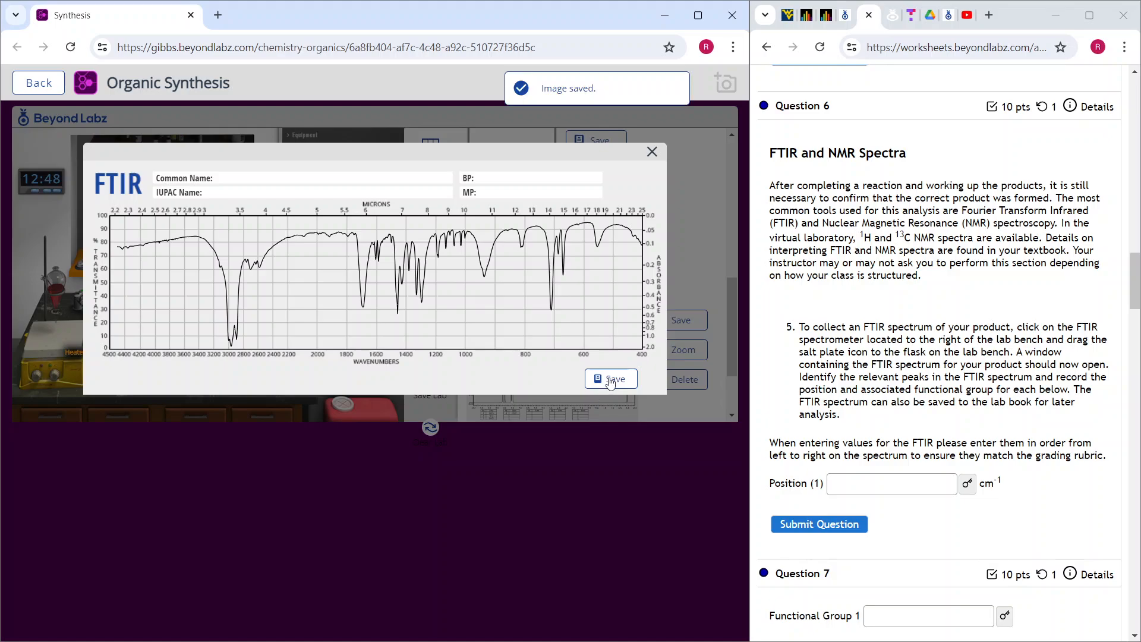
pyautogui.click(610, 383)
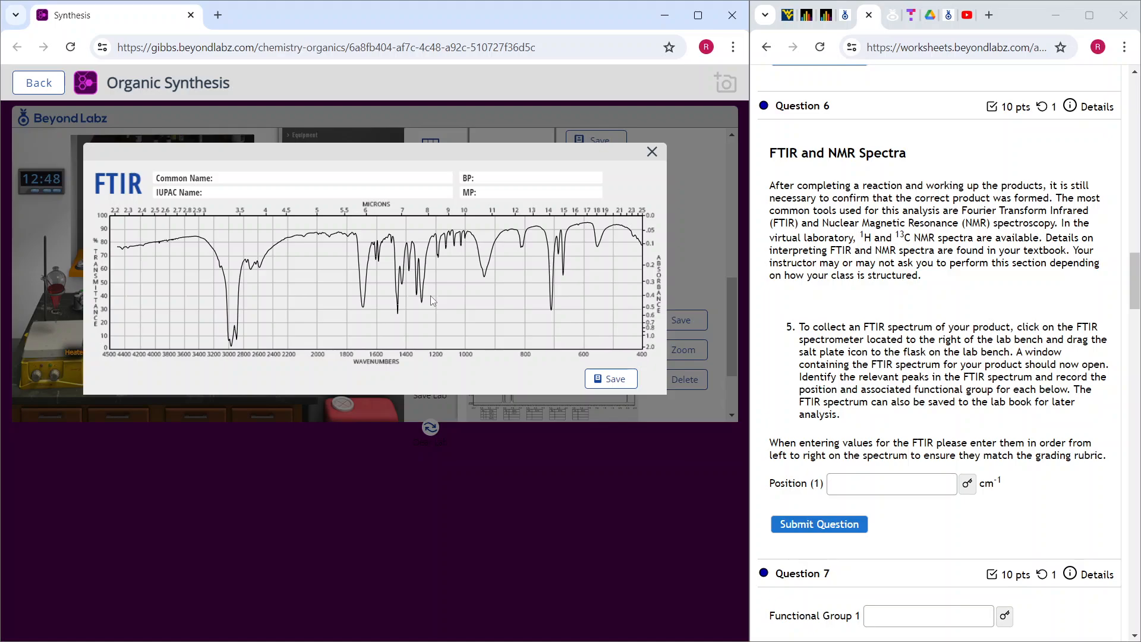
# Consult the worksheet's FTIR questions, then in Word add a question mark beside benzoic acid and highlight its C=O and OH groups green
pyautogui.scroll(-3, 1019, 324)
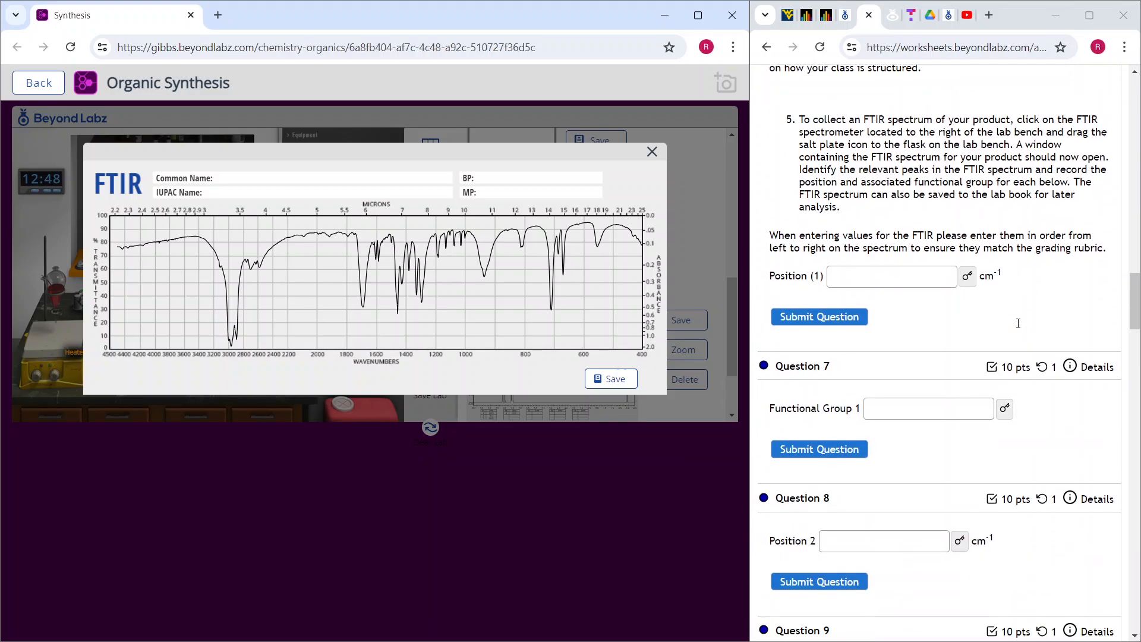
pyautogui.scroll(-1, 1018, 324)
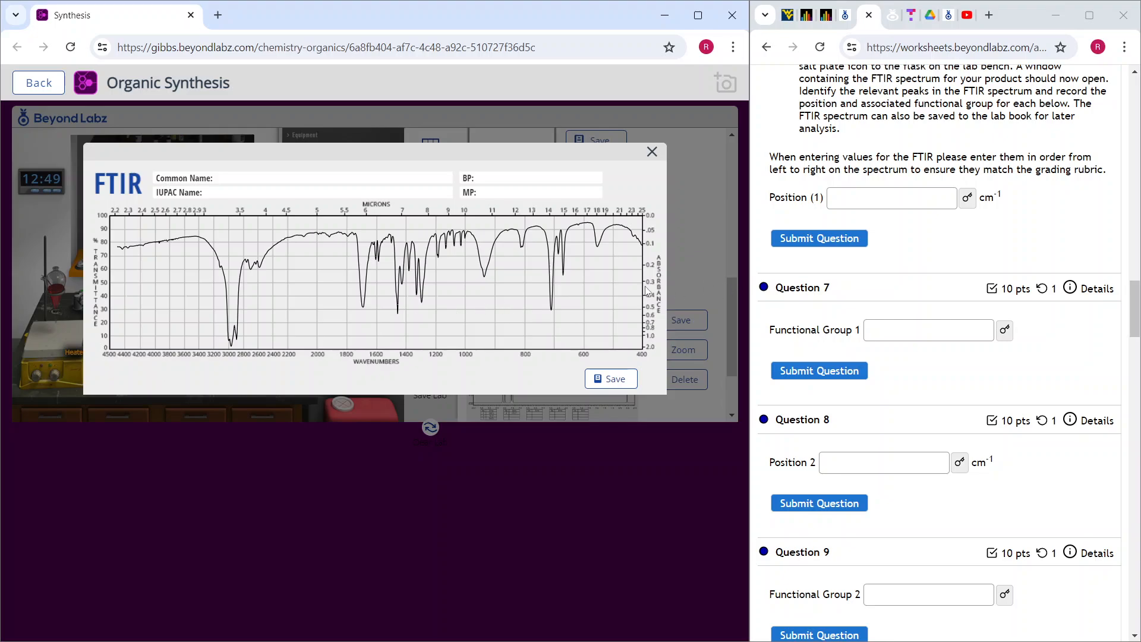
pyautogui.moveTo(719, 624)
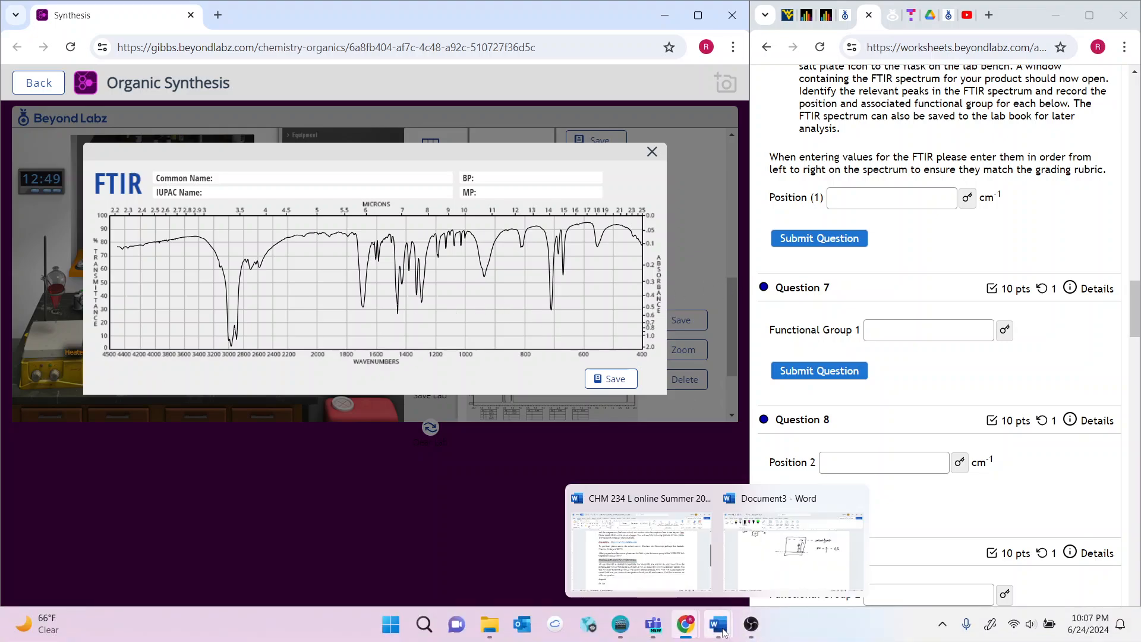
pyautogui.click(776, 574)
pyautogui.scroll(5, 782, 387)
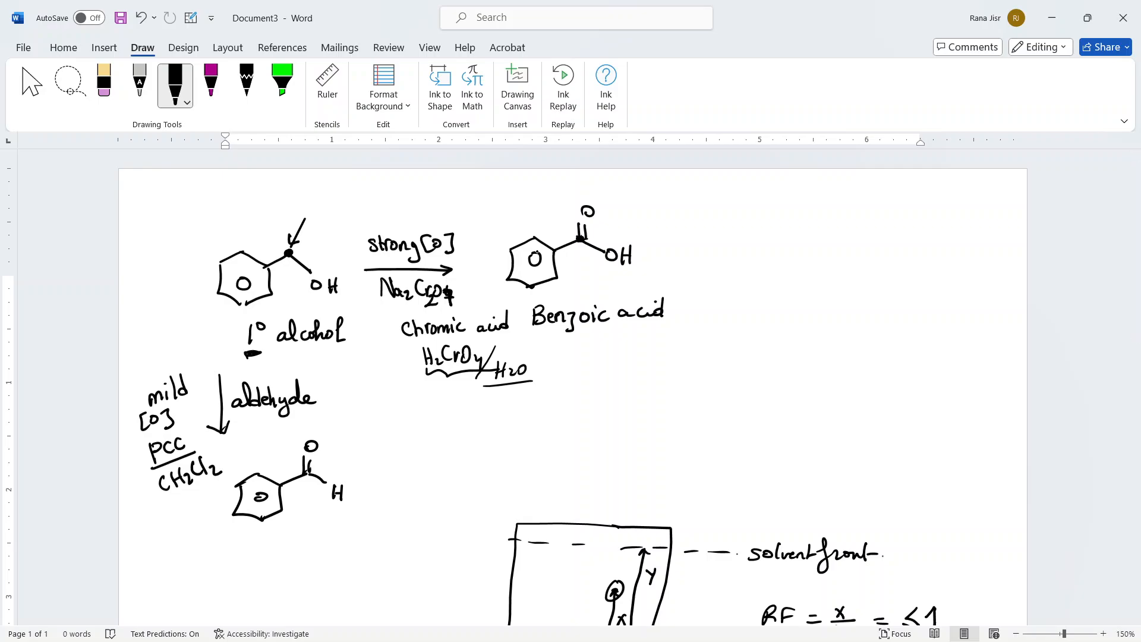
pyautogui.moveTo(640, 195); pyautogui.dragTo(645, 207)
pyautogui.click(646, 219)
pyautogui.click(282, 83)
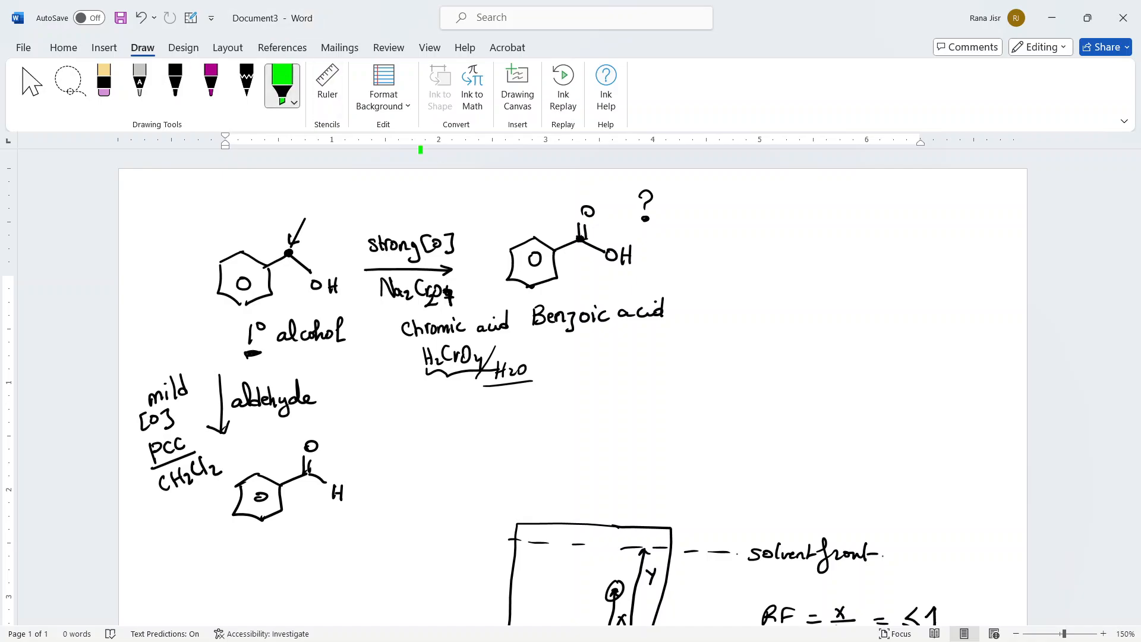
pyautogui.moveTo(590, 206)
pyautogui.mouseDown()
pyautogui.moveTo(580, 251)
pyautogui.moveTo(634, 262)
pyautogui.moveTo(618, 273)
pyautogui.mouseUp()
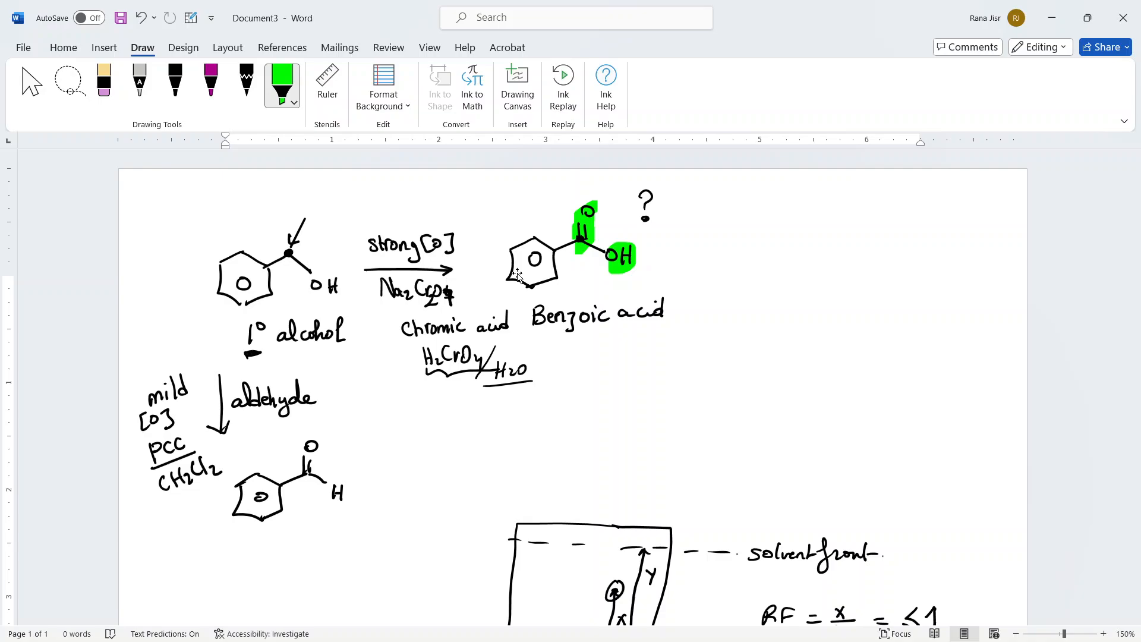
pyautogui.click(1053, 19)
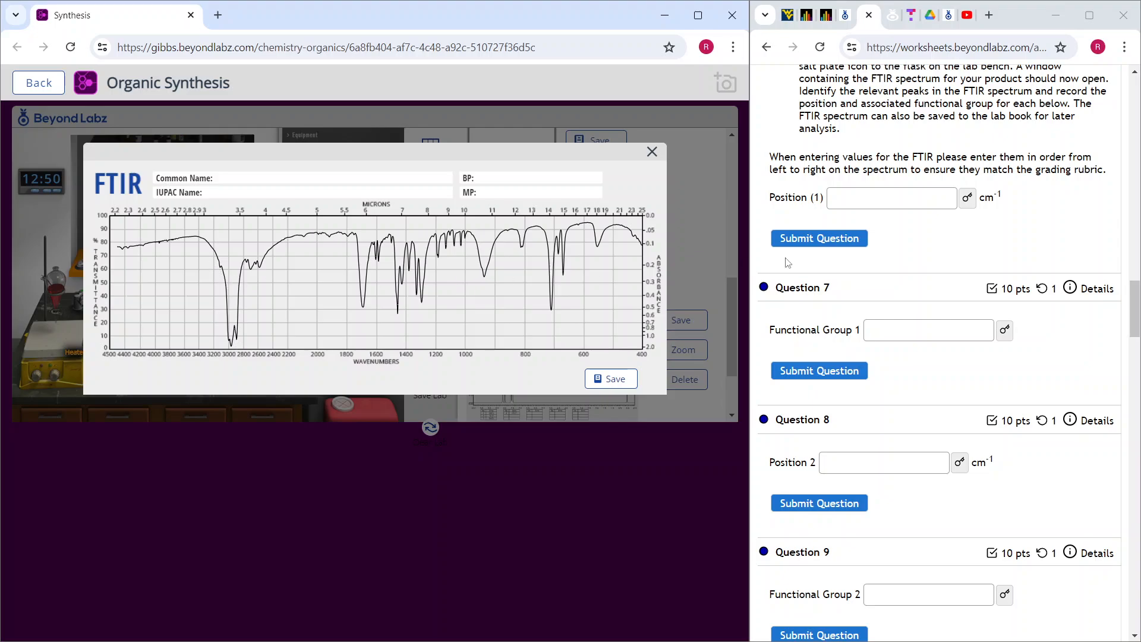
# Reveal the worksheet's answers for FTIR positions 1 and 2 and functional groups 1 and 2 (Questions 6 to 9)
pyautogui.click(968, 201)
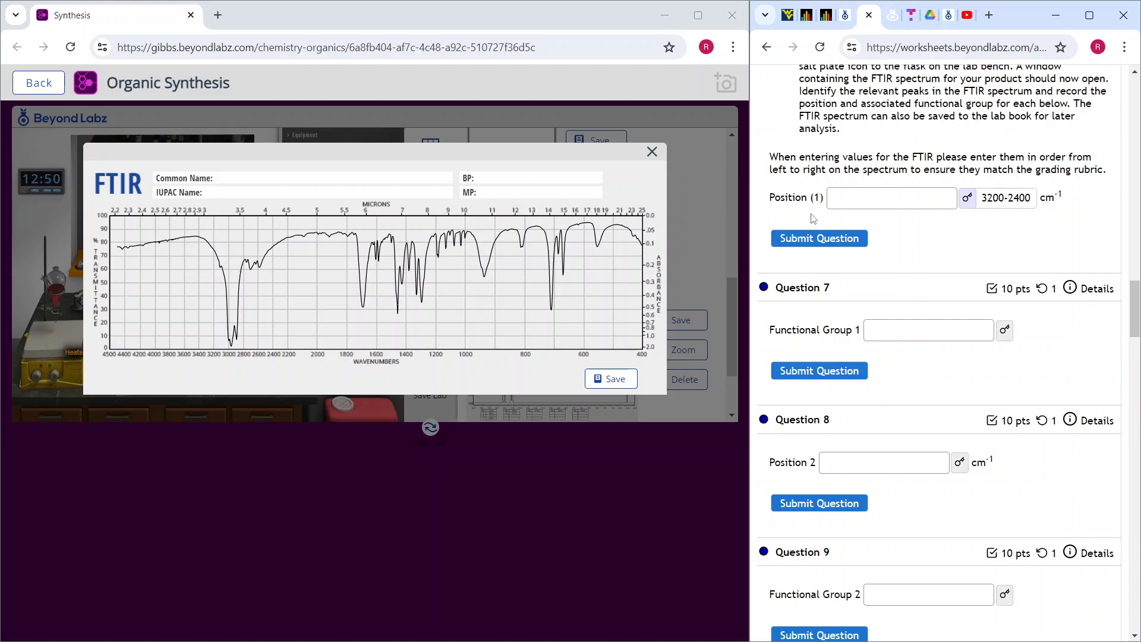
pyautogui.click(1004, 332)
pyautogui.scroll(-1, 832, 464)
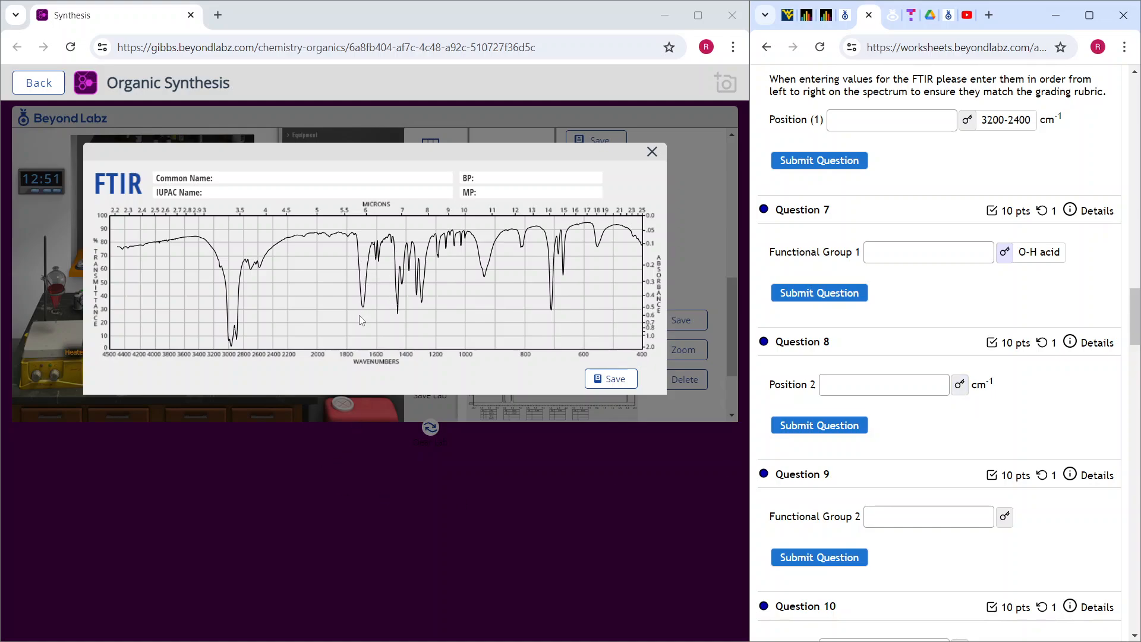
pyautogui.click(962, 387)
pyautogui.click(1005, 518)
pyautogui.scroll(-4, 1082, 527)
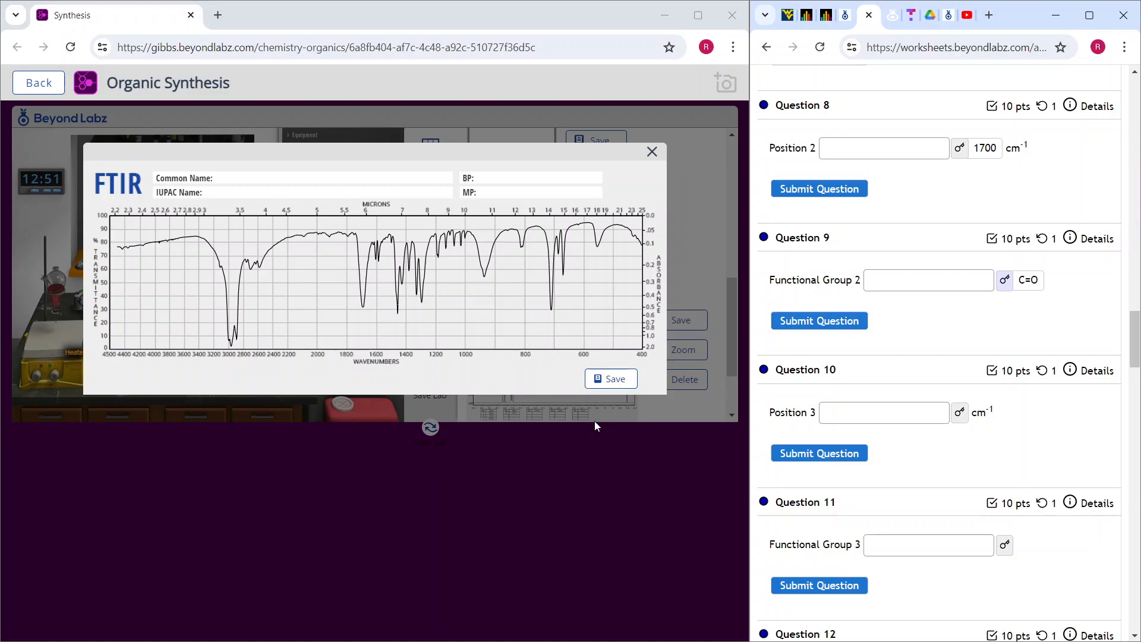
# In Word, annotate benzoic acid in purple: label the carbonyl carbon sp², circle its C–O bond, and draw a brace under the ring
pyautogui.moveTo(748, 628)
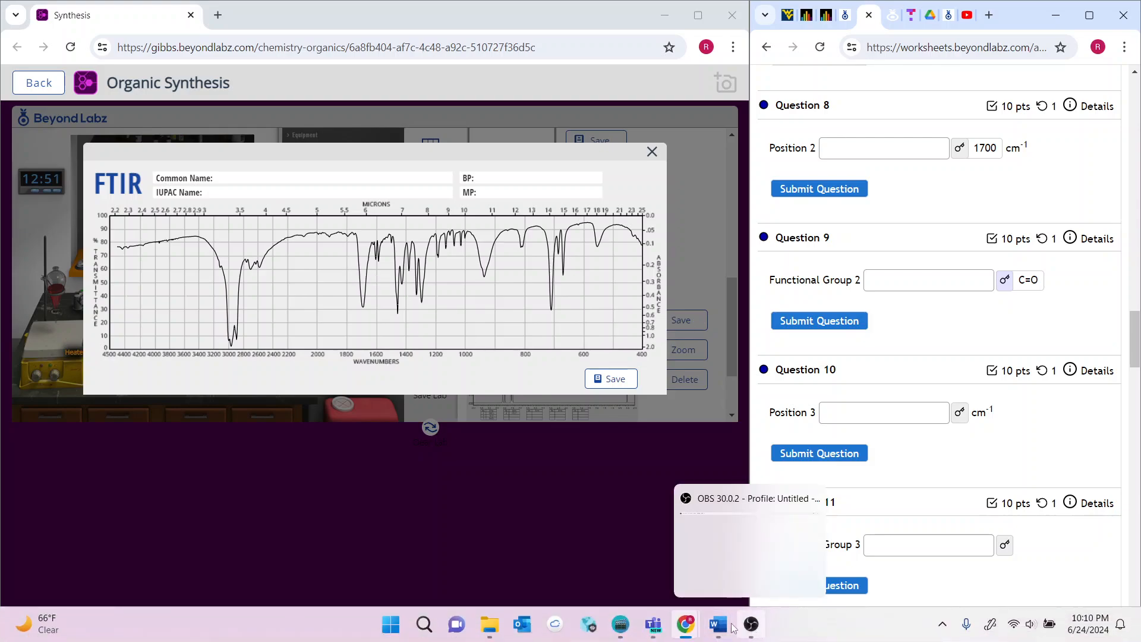
pyautogui.click(764, 573)
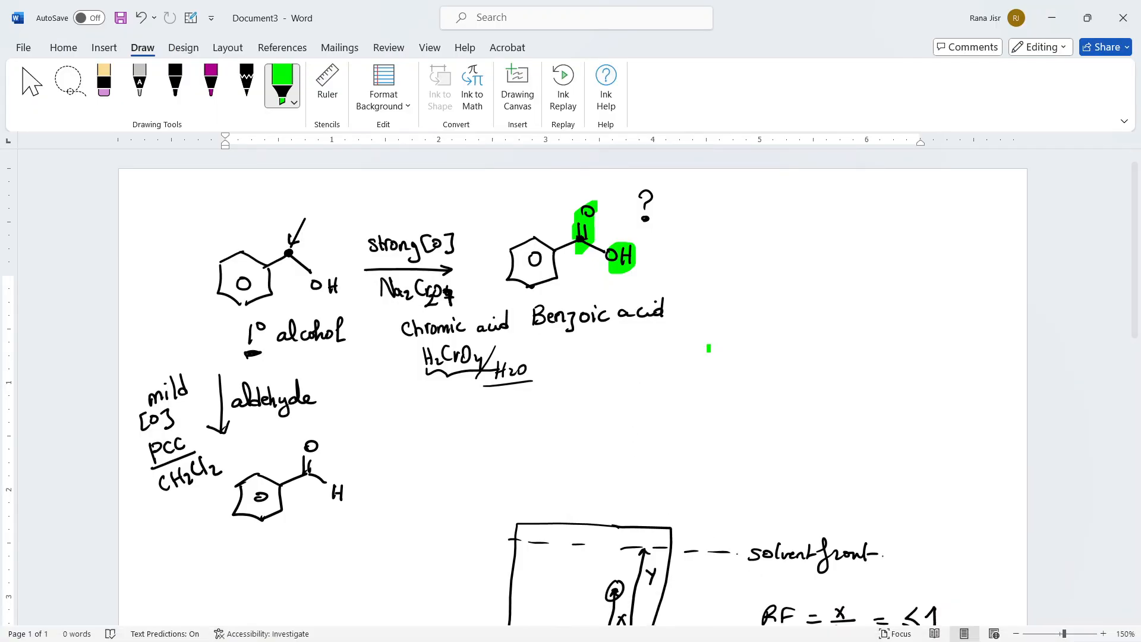
pyautogui.click(212, 86)
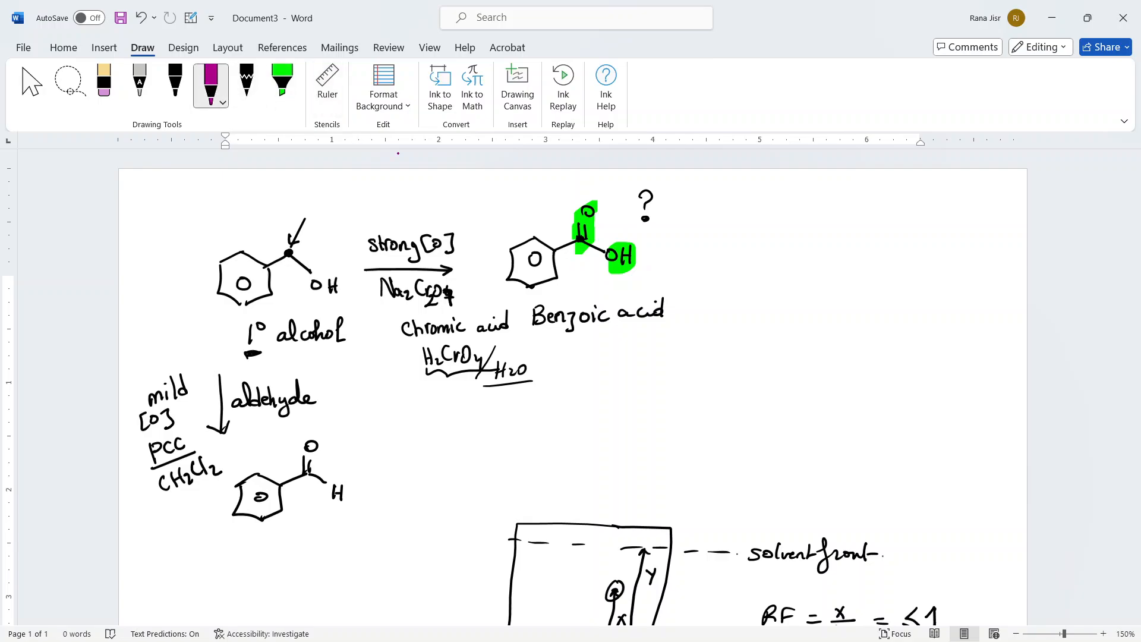
pyautogui.moveTo(579, 238); pyautogui.dragTo(556, 238)
pyautogui.moveTo(563, 229); pyautogui.dragTo(564, 237)
pyautogui.moveTo(566, 220)
pyautogui.mouseDown()
pyautogui.moveTo(573, 247)
pyautogui.moveTo(612, 269)
pyautogui.moveTo(619, 243)
pyautogui.moveTo(601, 235)
pyautogui.mouseUp()
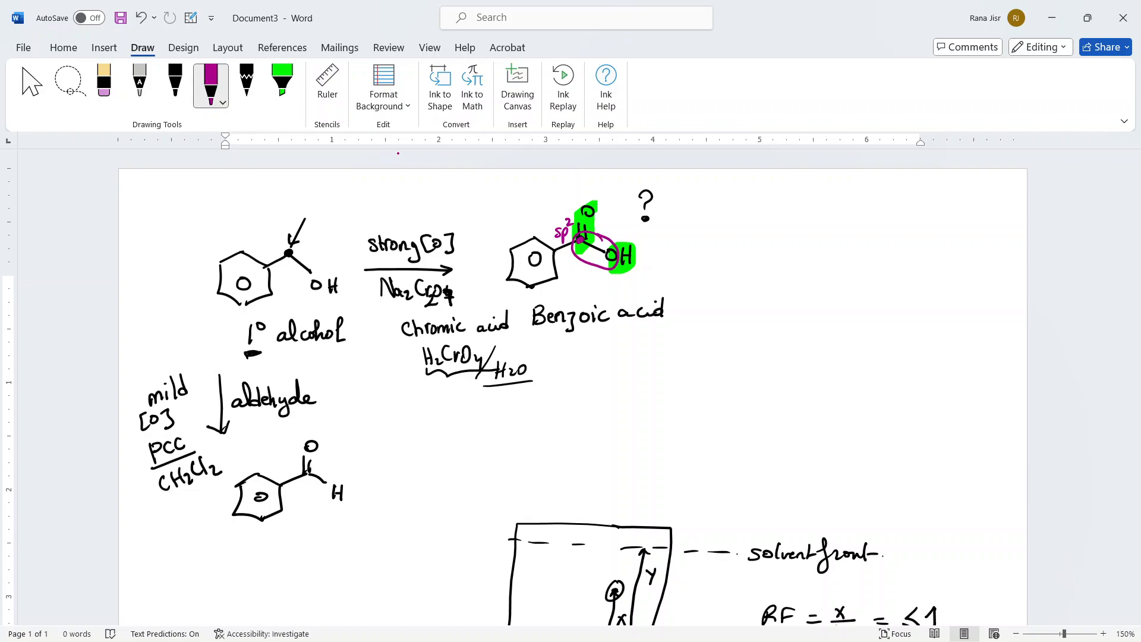
pyautogui.moveTo(501, 286); pyautogui.dragTo(567, 286)
pyautogui.click(1054, 16)
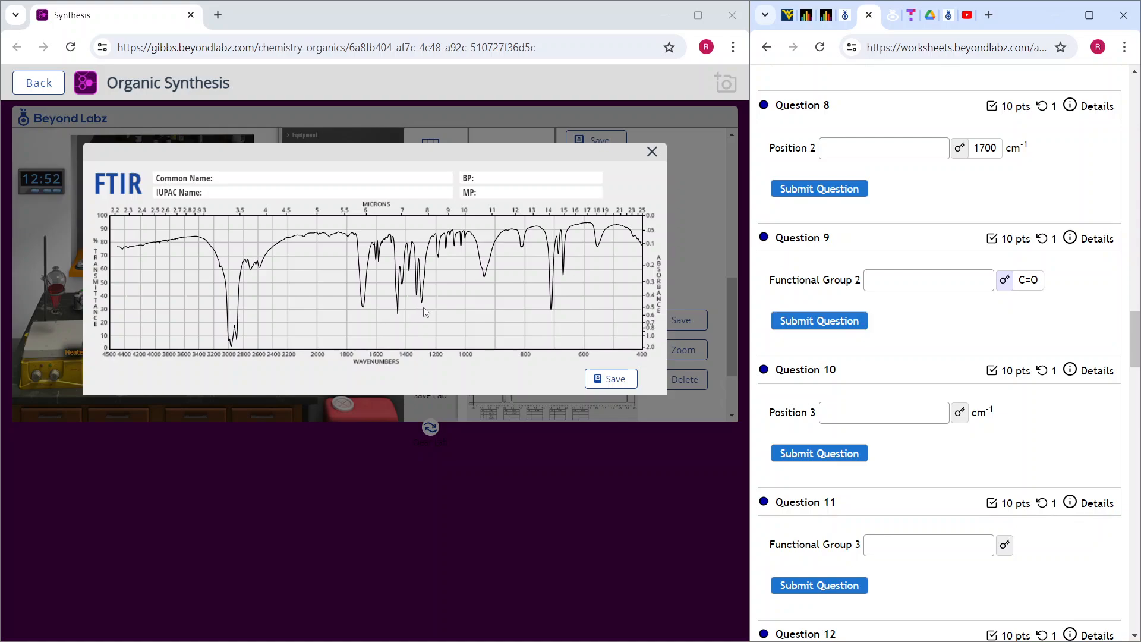
# Back in the worksheet, reveal the answers for FTIR position 3 and functional group 3 (Questions 10 and 11)
pyautogui.scroll(-1, 936, 477)
pyautogui.rightClick(938, 480)
pyautogui.click(964, 337)
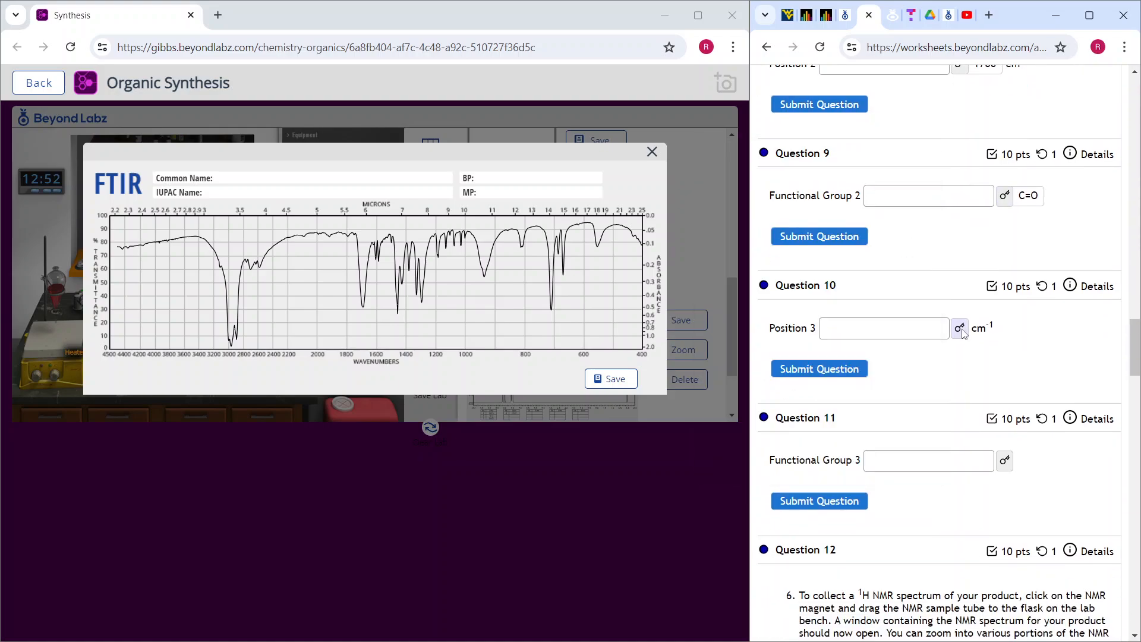
pyautogui.click(963, 332)
pyautogui.click(963, 332)
pyautogui.click(963, 332)
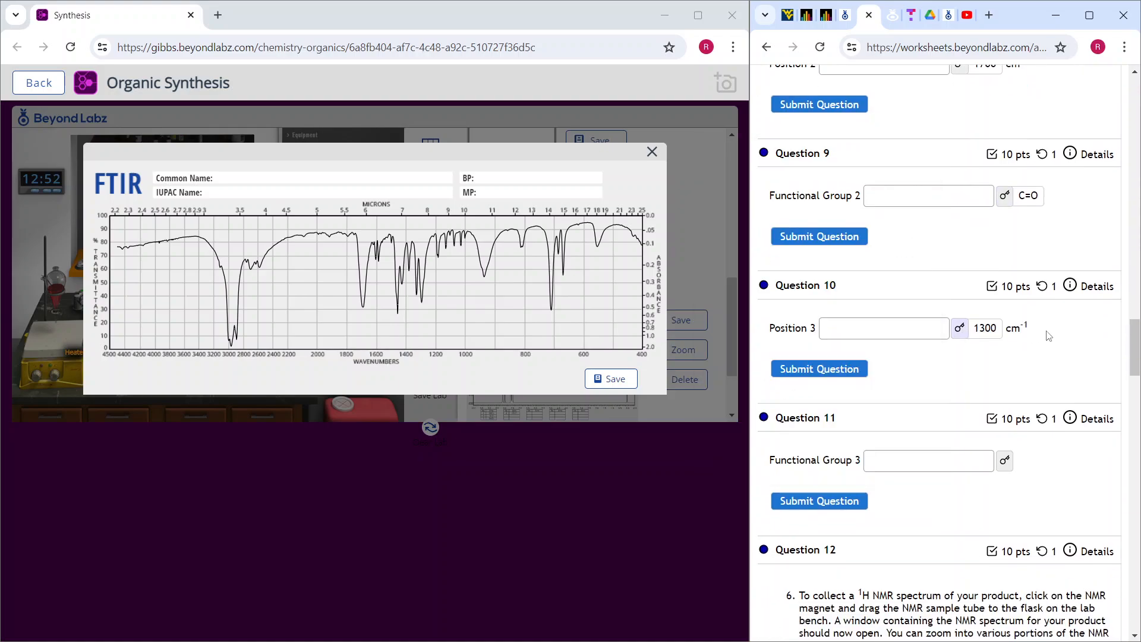
pyautogui.click(1006, 462)
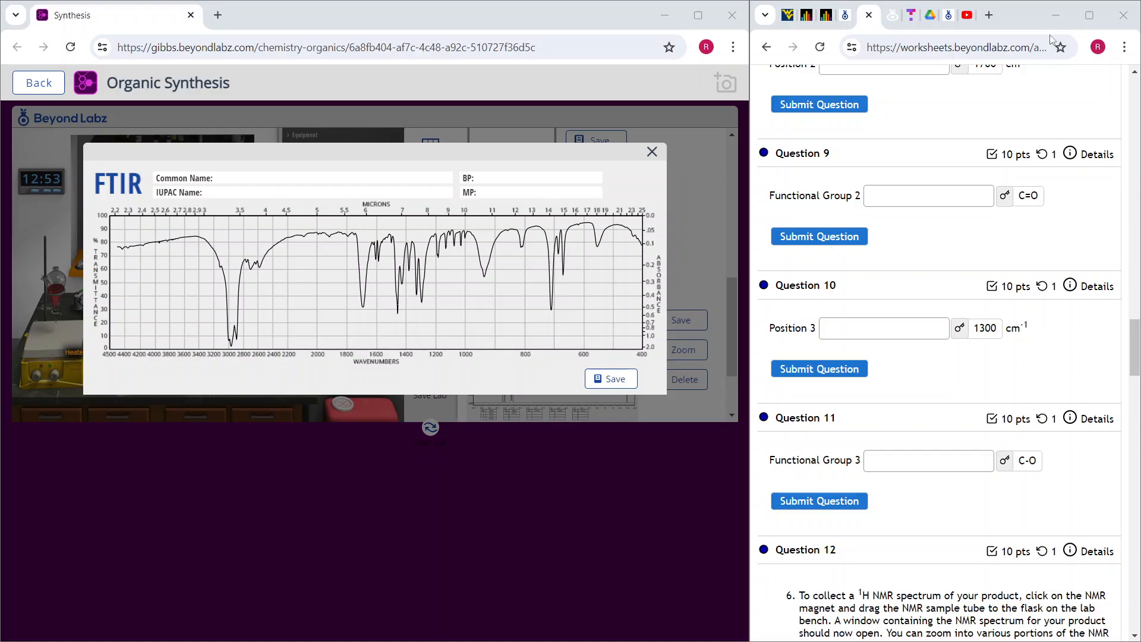
pyautogui.click(1048, 7)
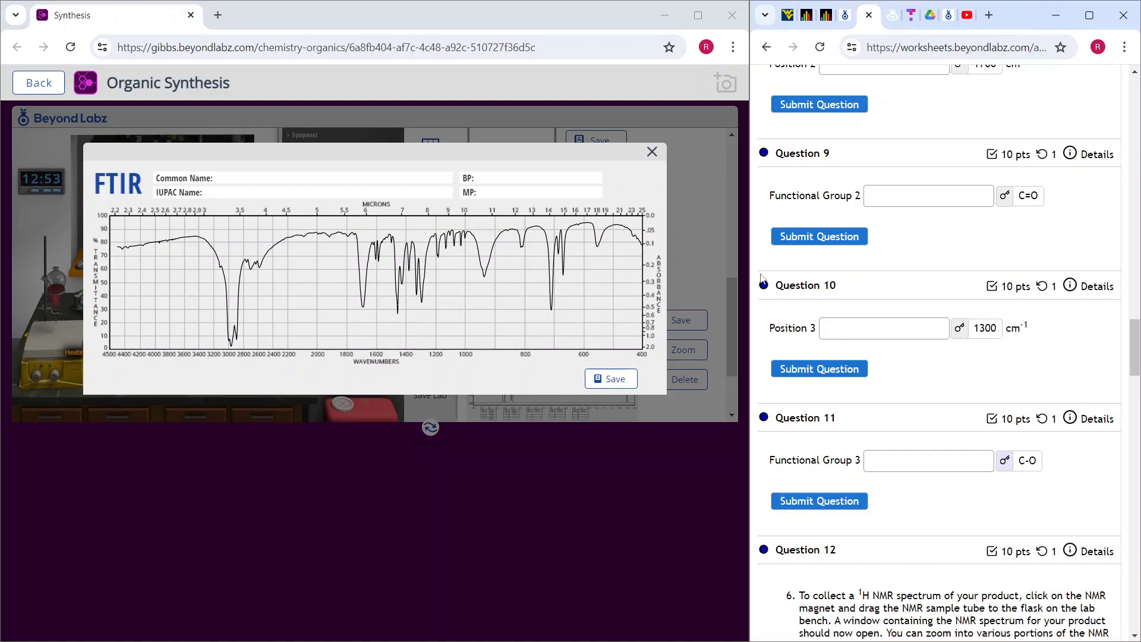
# Save and close the FTIR spectrum, and enlarge the product's ¹H NMR spectrum alongside the worksheet's NMR questions
pyautogui.click(611, 381)
pyautogui.click(652, 152)
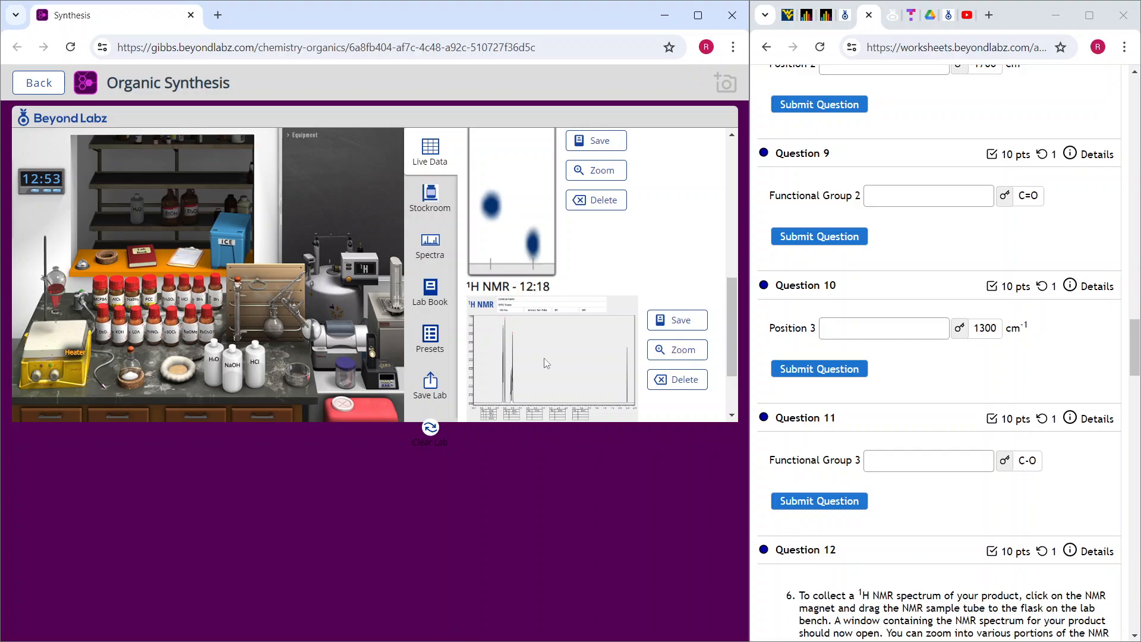
pyautogui.click(674, 348)
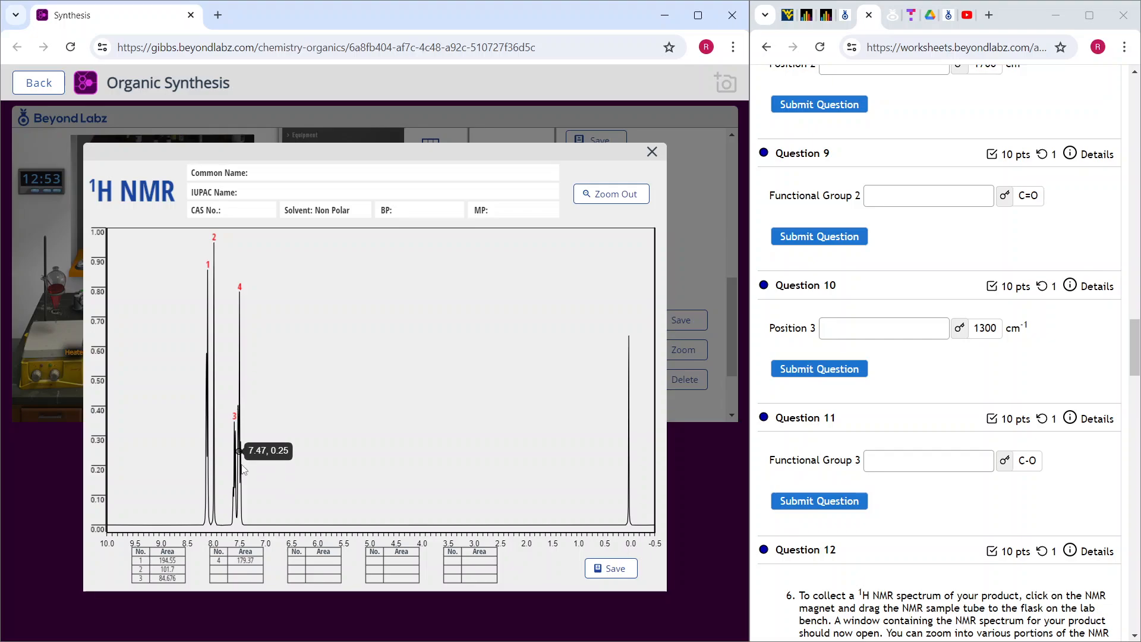
pyautogui.scroll(-8, 934, 523)
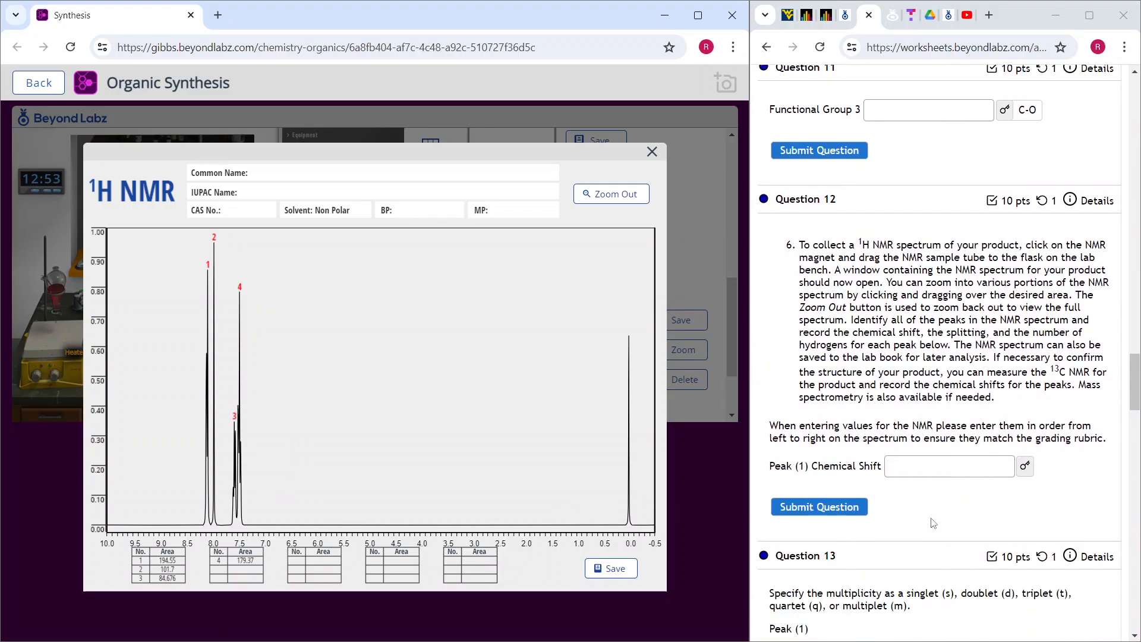
pyautogui.scroll(-2, 934, 523)
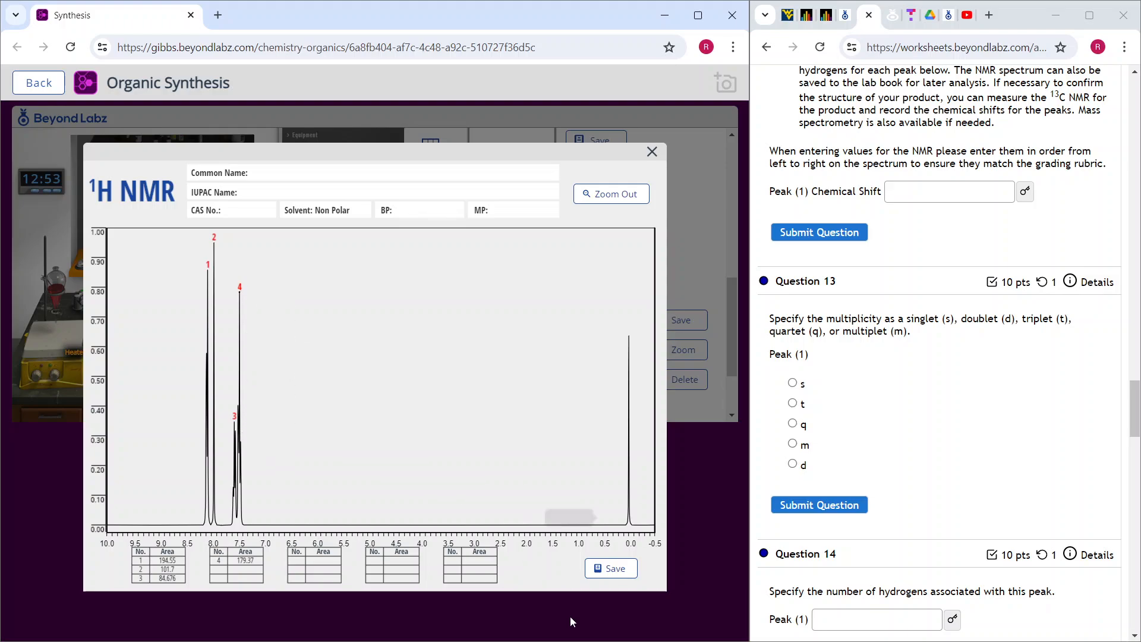
# Arrange a blank area of the Word document side by side with the ¹H NMR spectrum, narrowing the lab window to fit
pyautogui.moveTo(680, 640)
pyautogui.moveTo(716, 632)
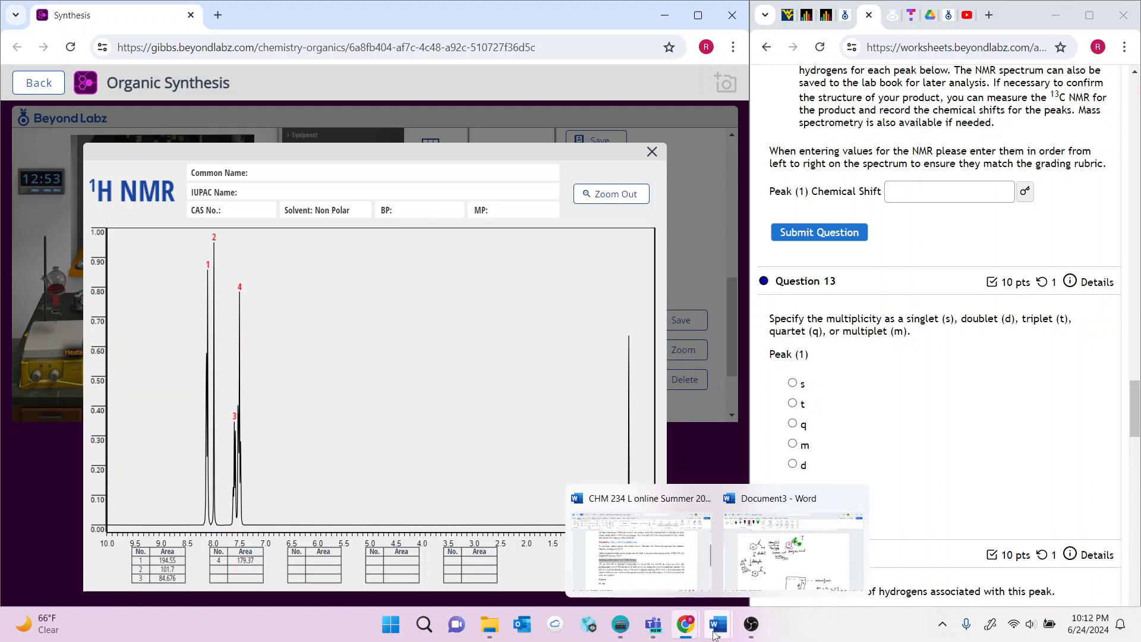
pyautogui.click(787, 578)
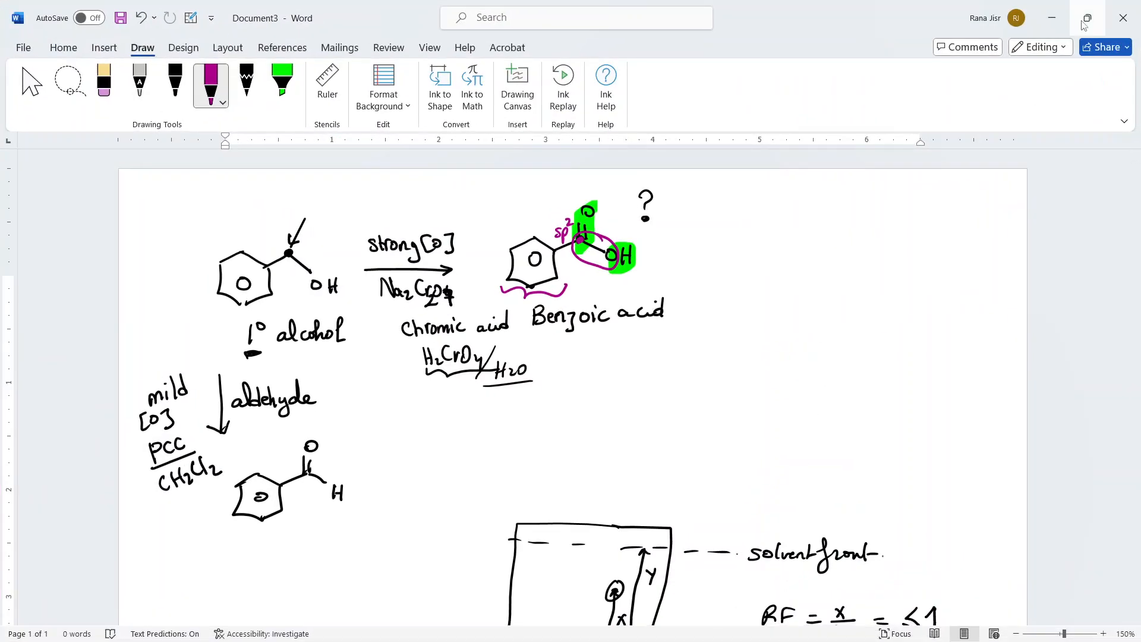
pyautogui.click(1089, 15)
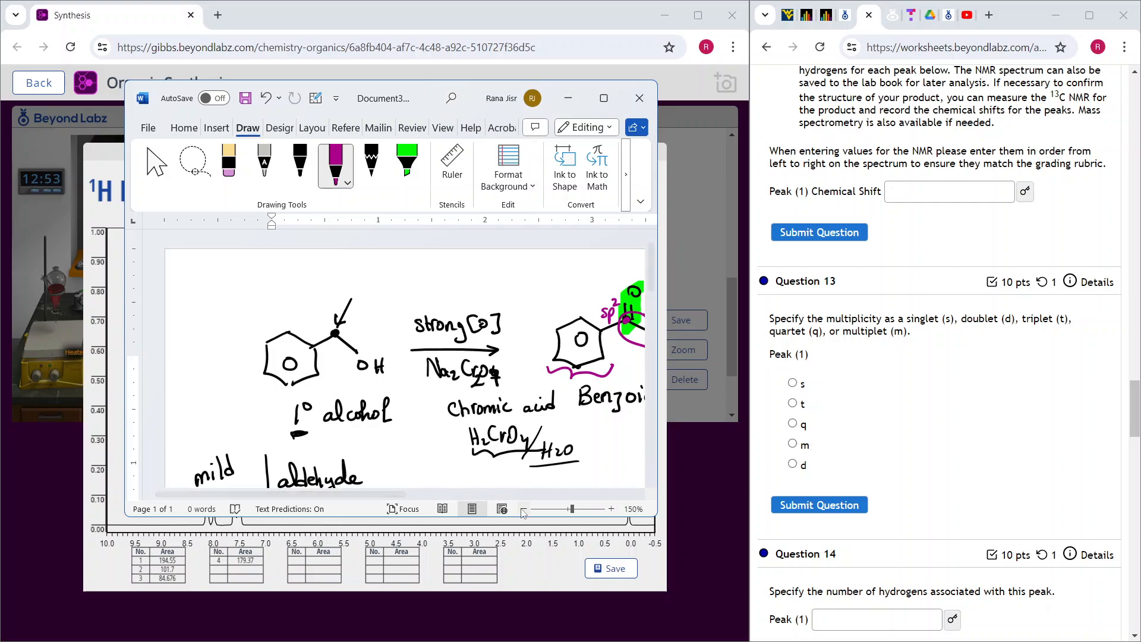
pyautogui.scroll(-10, 503, 388)
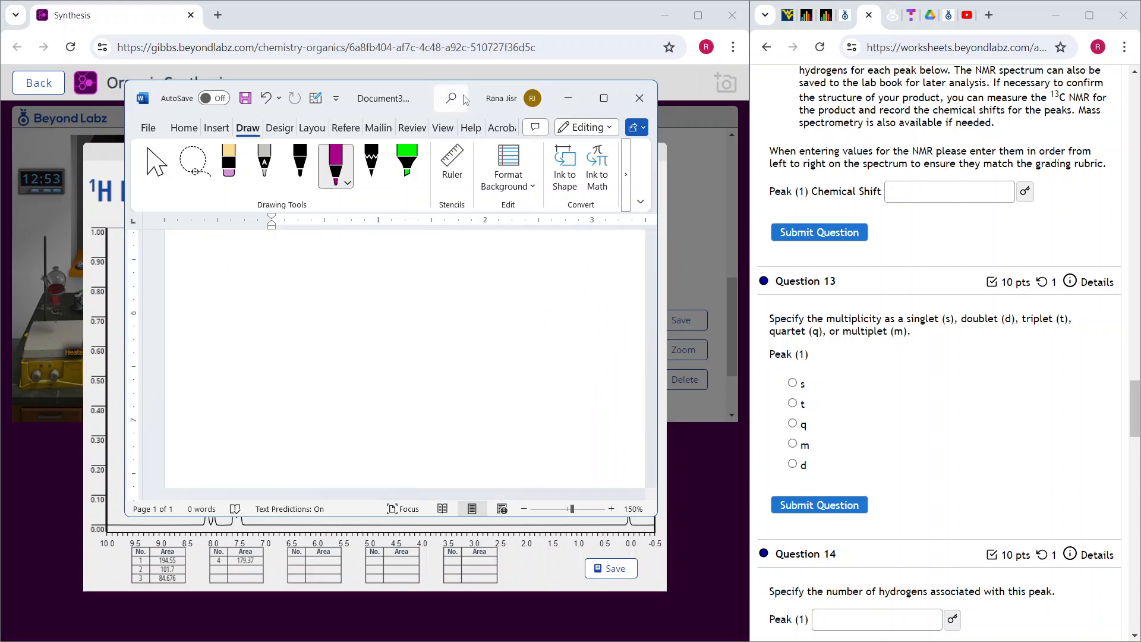
pyautogui.moveTo(435, 96); pyautogui.dragTo(936, 16)
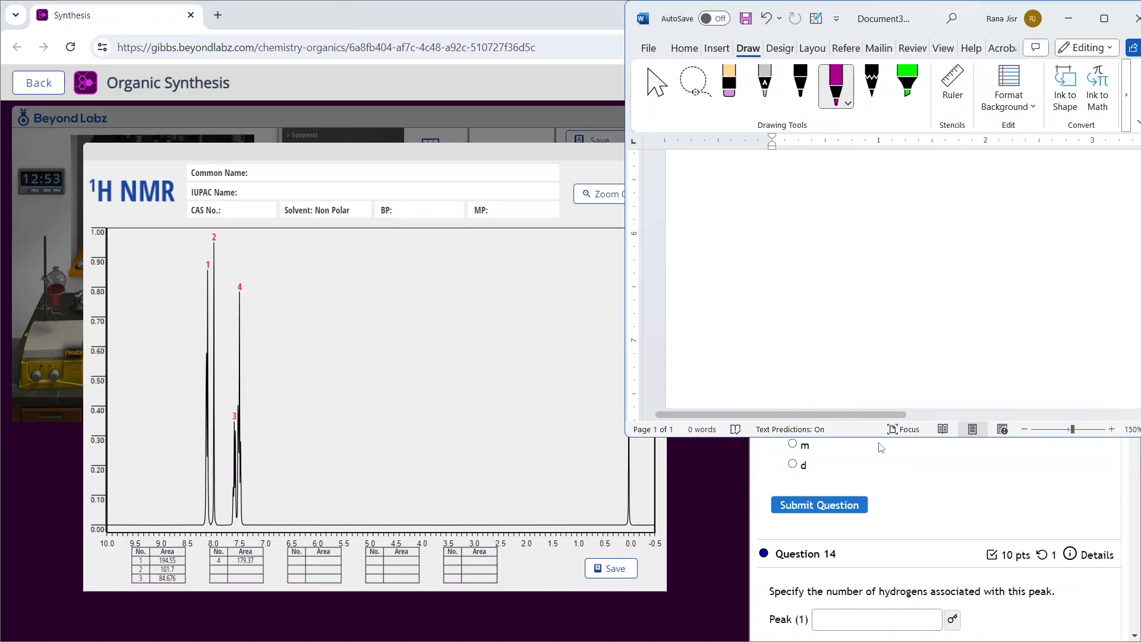
pyautogui.moveTo(880, 440); pyautogui.dragTo(892, 624)
pyautogui.click(562, 13)
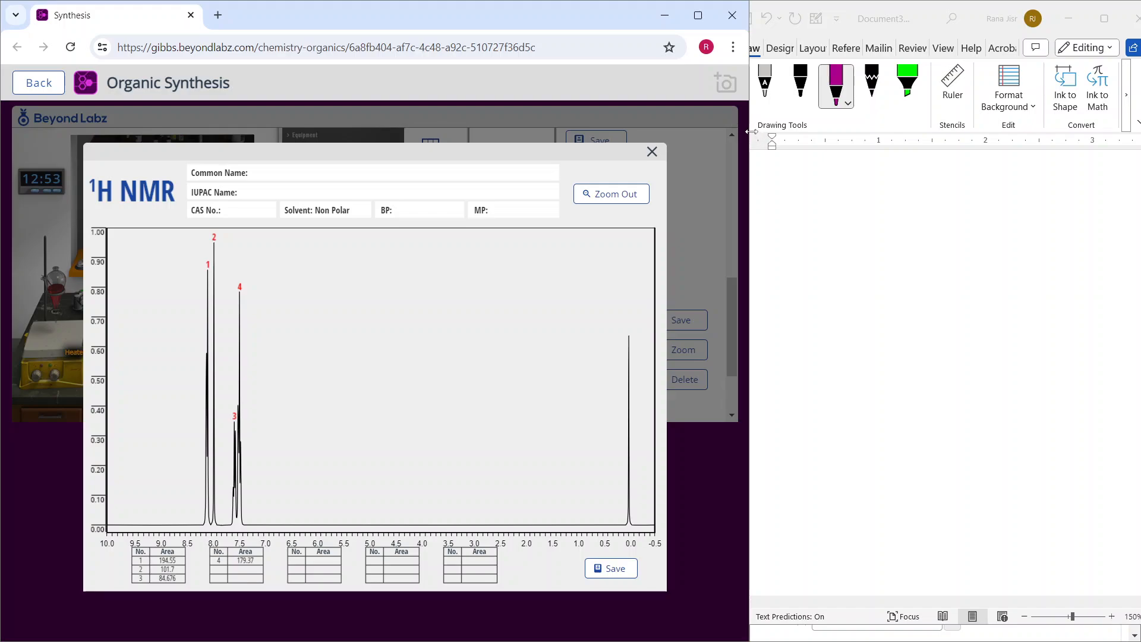
pyautogui.moveTo(752, 130); pyautogui.dragTo(625, 135)
pyautogui.click(752, 253)
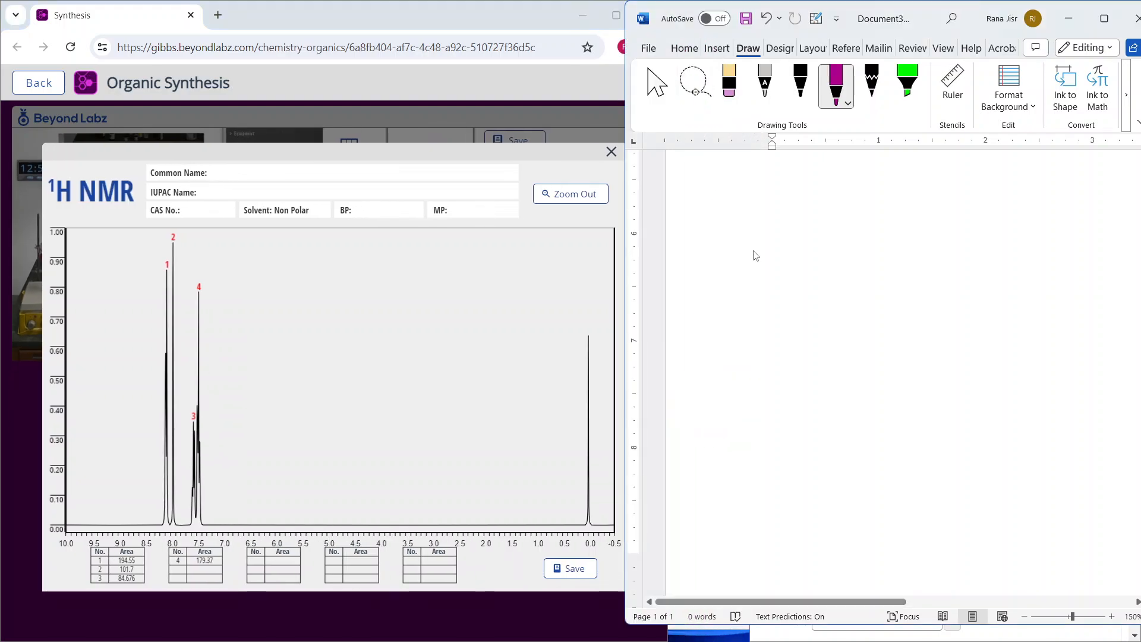
# Draw the benzoic acid structure in black on the blank area of the Word page, with its ring, C=O and OH
pyautogui.click(801, 83)
pyautogui.moveTo(778, 225)
pyautogui.mouseDown()
pyautogui.moveTo(801, 213)
pyautogui.moveTo(827, 223)
pyautogui.moveTo(803, 265)
pyautogui.mouseUp()
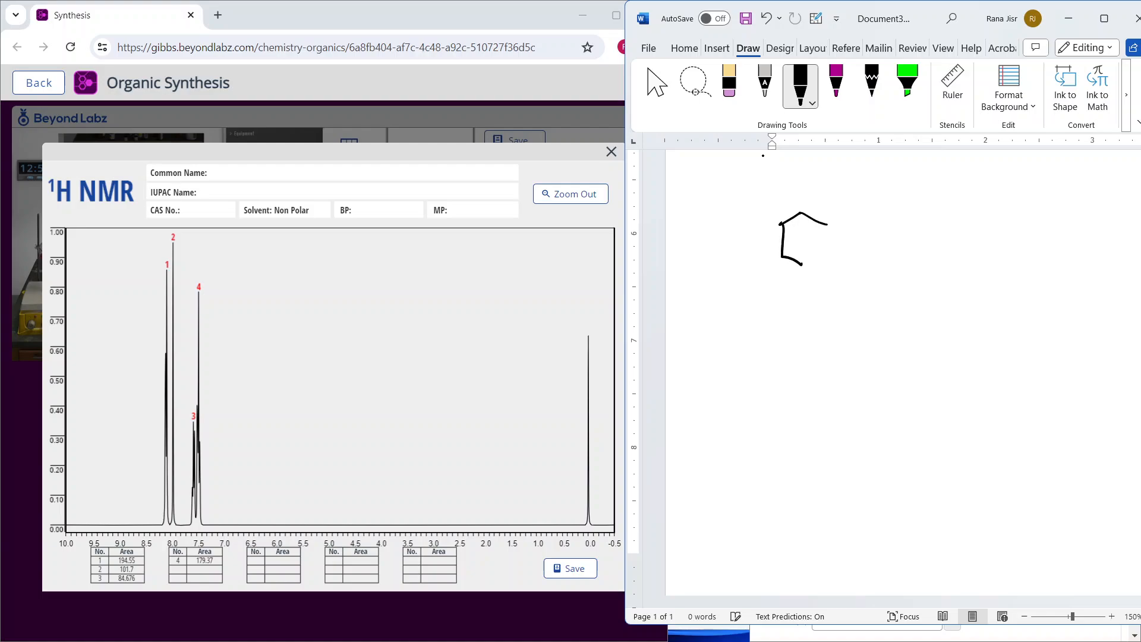
pyautogui.moveTo(827, 223)
pyautogui.mouseDown()
pyautogui.moveTo(830, 256)
pyautogui.moveTo(803, 265)
pyautogui.mouseUp()
pyautogui.moveTo(800, 237)
pyautogui.mouseDown()
pyautogui.moveTo(845, 213)
pyautogui.moveTo(844, 196)
pyautogui.moveTo(849, 211)
pyautogui.mouseUp()
pyautogui.moveTo(854, 179); pyautogui.dragTo(872, 222)
pyautogui.moveTo(881, 220); pyautogui.dragTo(888, 233)
pyautogui.moveTo(881, 226); pyautogui.dragTo(888, 226)
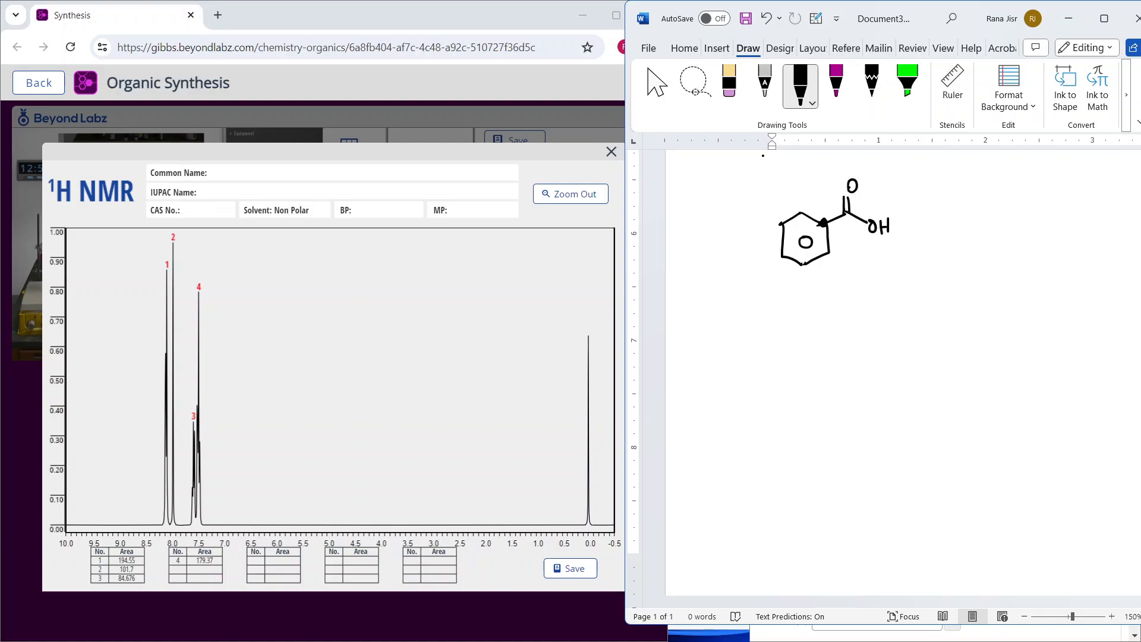
# Handwrite "¹H NMR signals?" below the structure and highlight the hydrogen of the OH group green
pyautogui.moveTo(718, 291); pyautogui.dragTo(725, 308)
pyautogui.moveTo(718, 302)
pyautogui.mouseDown()
pyautogui.moveTo(755, 294)
pyautogui.moveTo(772, 310)
pyautogui.moveTo(812, 310)
pyautogui.mouseUp()
pyautogui.moveTo(834, 299)
pyautogui.mouseDown()
pyautogui.moveTo(822, 318)
pyautogui.moveTo(853, 308)
pyautogui.mouseUp()
pyautogui.moveTo(853, 308)
pyautogui.mouseDown()
pyautogui.moveTo(868, 283)
pyautogui.moveTo(872, 304)
pyautogui.moveTo(891, 304)
pyautogui.mouseUp()
pyautogui.click(891, 309)
pyautogui.click(910, 82)
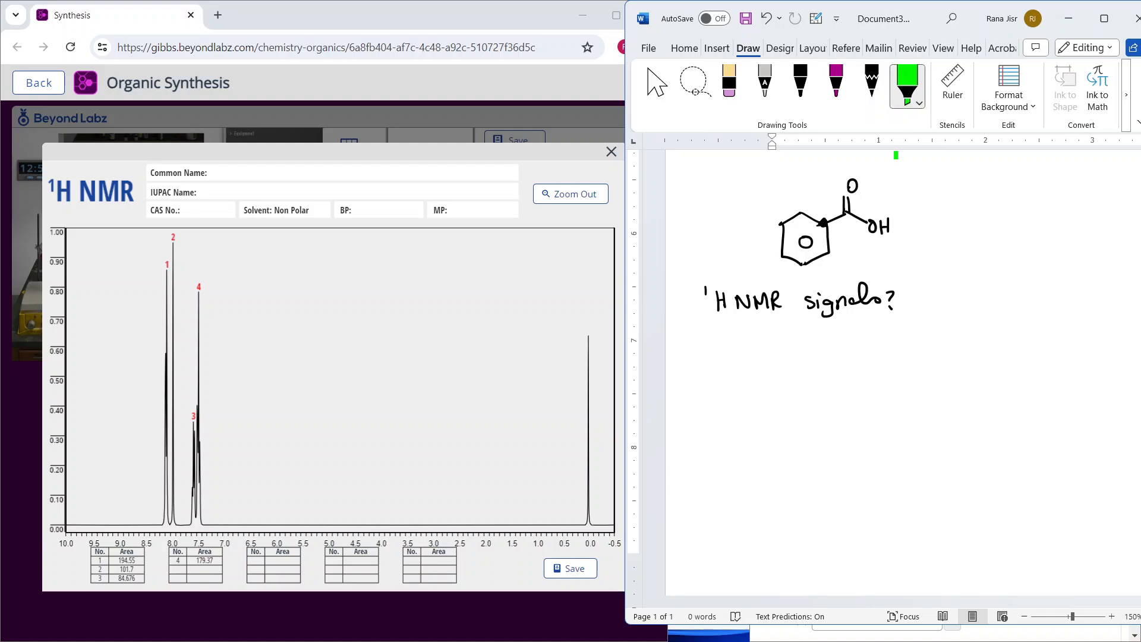
pyautogui.moveTo(887, 224)
pyautogui.mouseDown()
pyautogui.moveTo(882, 234)
pyautogui.moveTo(890, 229)
pyautogui.mouseUp()
# Draw the two ring hydrogens next to the carboxyl-bearing carbon in purple and label them Ha and Ha'
pyautogui.click(837, 83)
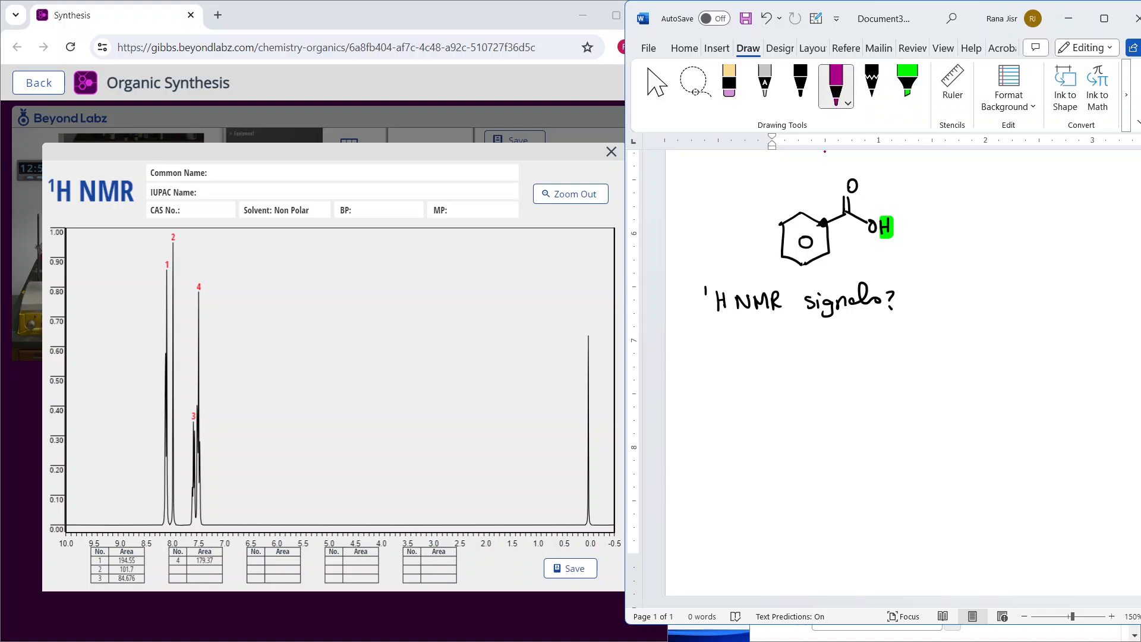
pyautogui.moveTo(828, 253); pyautogui.dragTo(848, 263)
pyautogui.moveTo(856, 247); pyautogui.dragTo(858, 254)
pyautogui.moveTo(800, 212); pyautogui.dragTo(792, 193)
pyautogui.moveTo(800, 180)
pyautogui.mouseDown()
pyautogui.moveTo(800, 193)
pyautogui.moveTo(815, 193)
pyautogui.mouseUp()
pyautogui.moveTo(866, 258); pyautogui.dragTo(872, 257)
# Add the two meta ring hydrogens with bonds and label them Hb and Hb' in light blue
pyautogui.moveTo(778, 224); pyautogui.dragTo(753, 223)
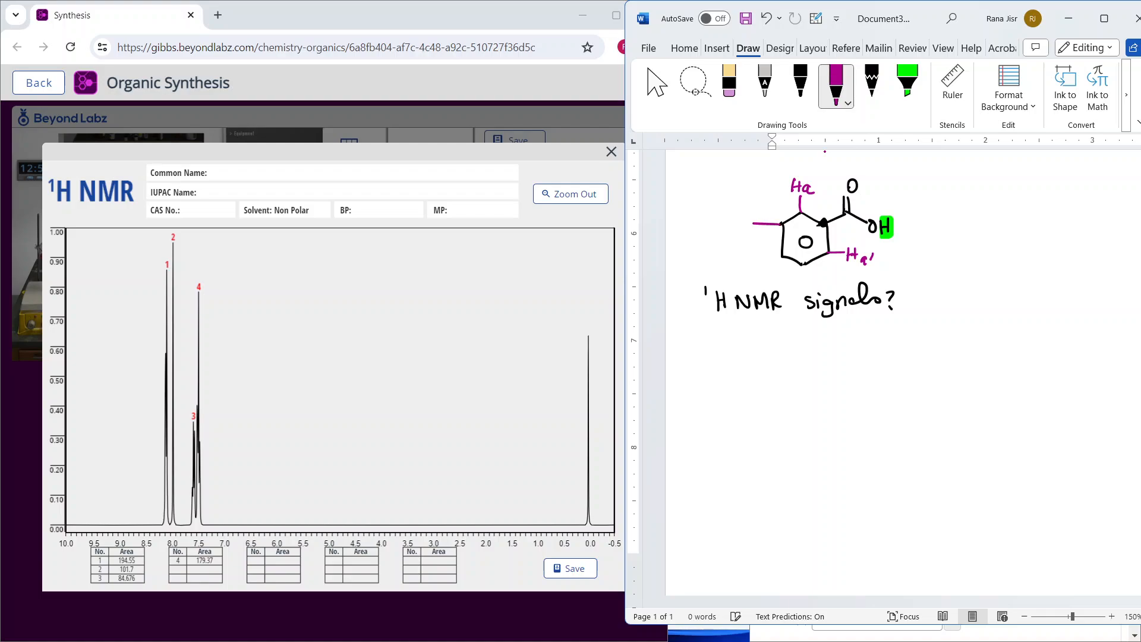
pyautogui.click(844, 99)
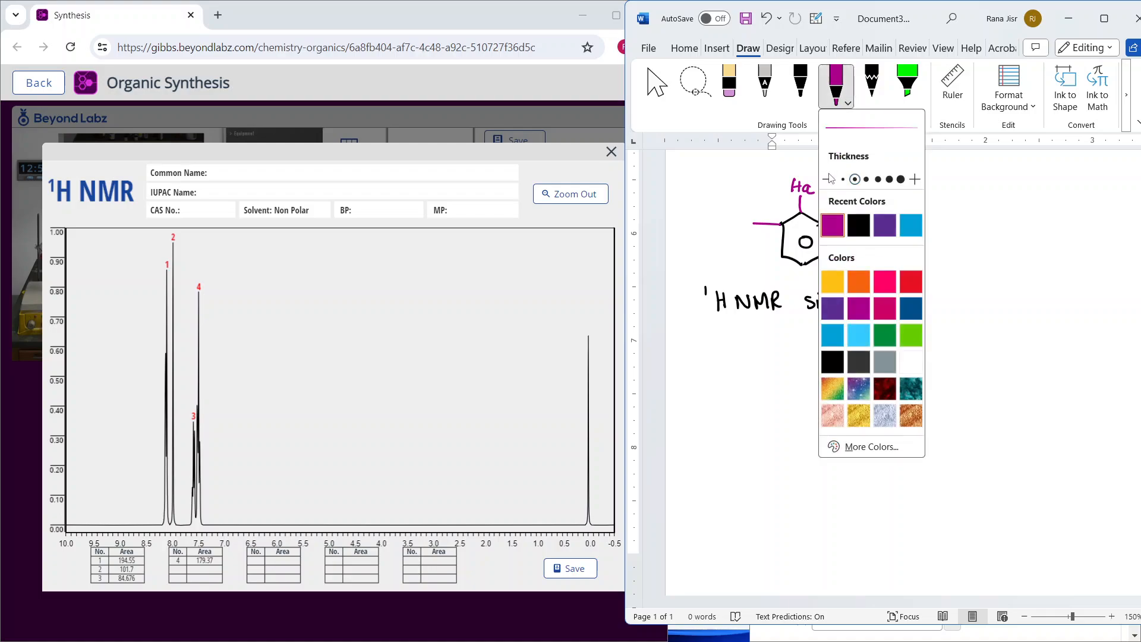
pyautogui.click(911, 225)
pyautogui.moveTo(737, 212); pyautogui.dragTo(737, 225)
pyautogui.moveTo(744, 212); pyautogui.dragTo(744, 218)
pyautogui.moveTo(745, 221); pyautogui.dragTo(746, 233)
pyautogui.moveTo(806, 266); pyautogui.dragTo(809, 293)
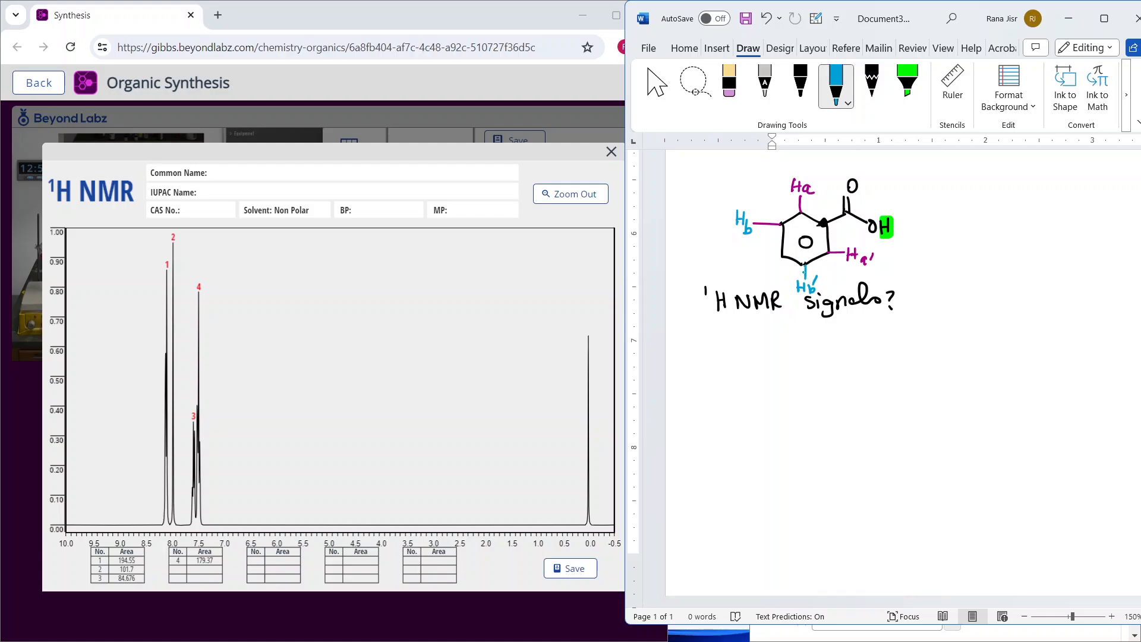
# Draw the remaining ring hydrogen opposite the carboxyl group in dark green and label it Hc
pyautogui.click(837, 86)
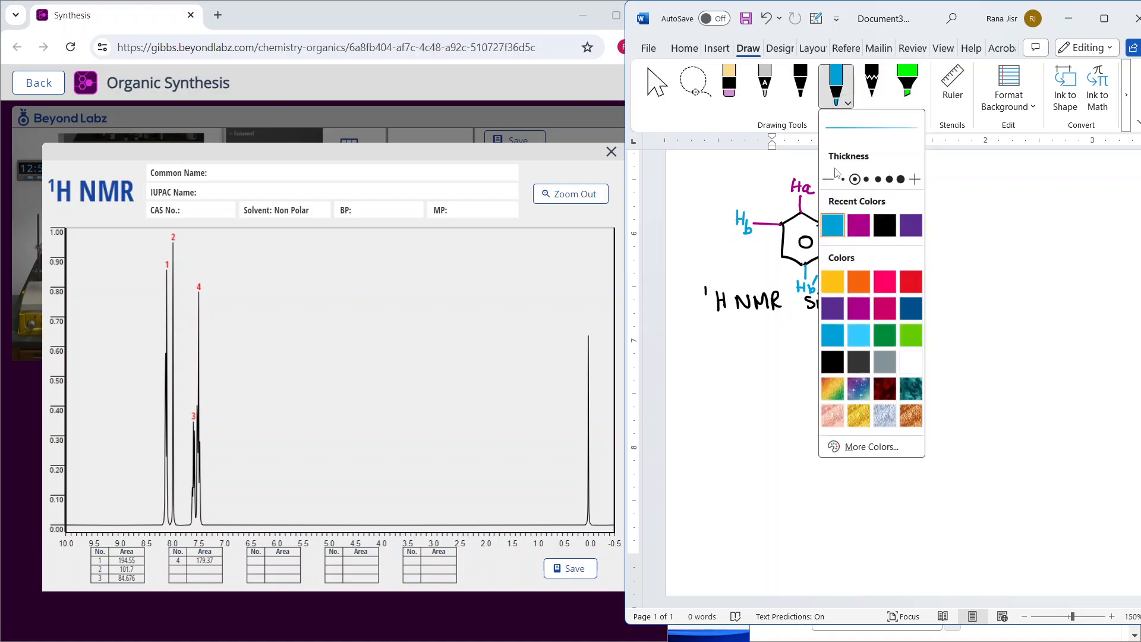
pyautogui.click(886, 336)
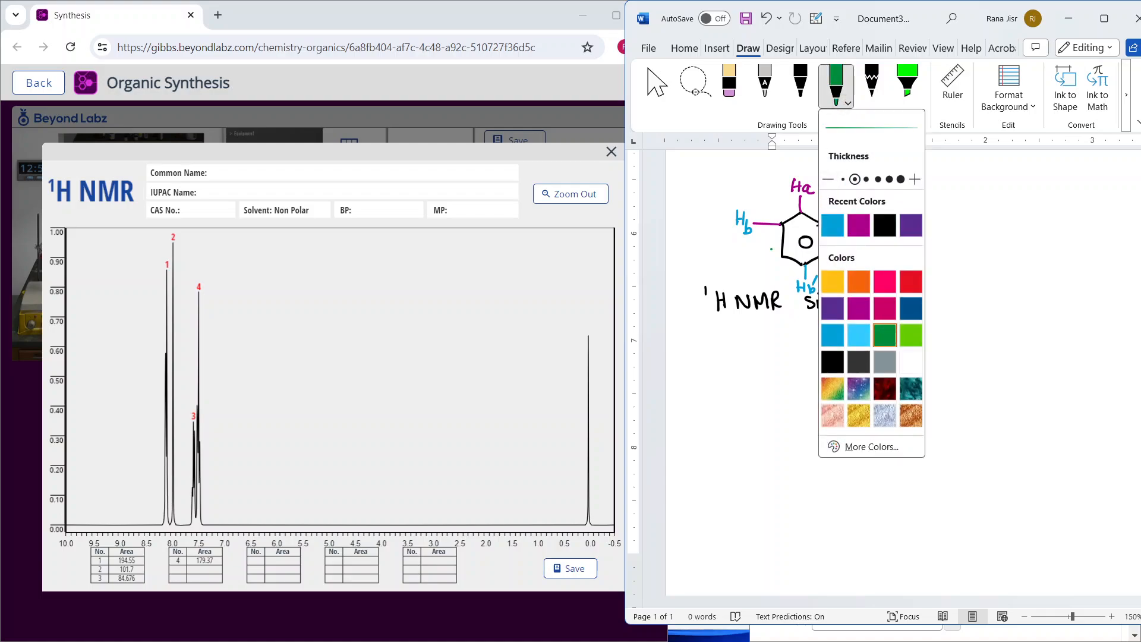
pyautogui.moveTo(783, 255)
pyautogui.mouseDown()
pyautogui.moveTo(748, 271)
pyautogui.moveTo(768, 271)
pyautogui.mouseUp()
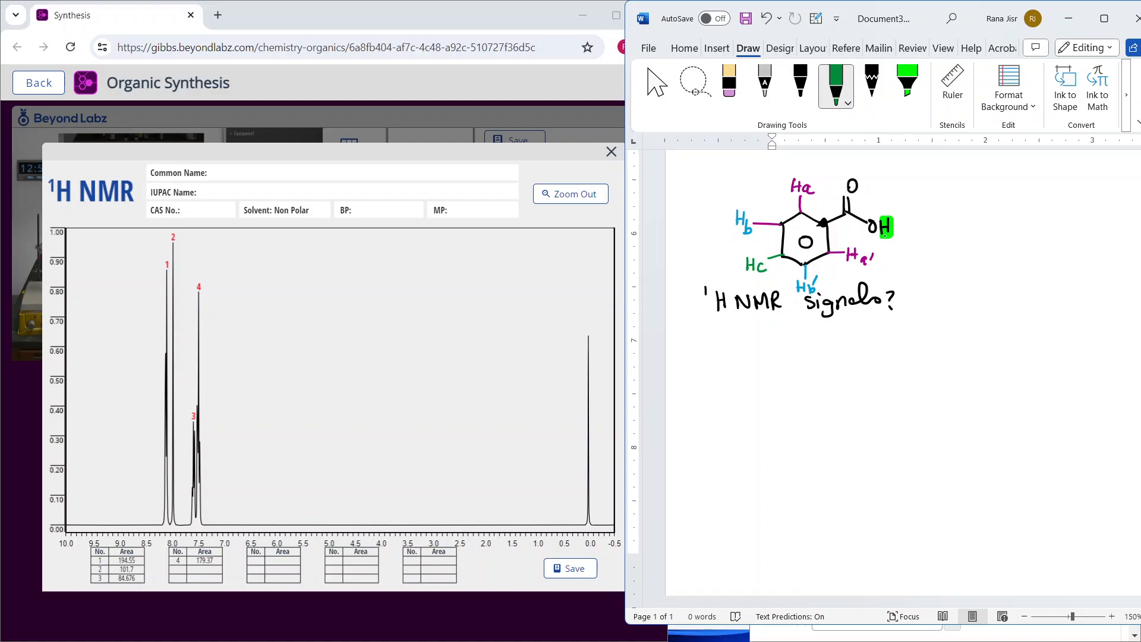
# Draw a green arrow to the highlighted acid hydrogen and annotate it "(singlet)"
pyautogui.moveTo(935, 211); pyautogui.dragTo(909, 227)
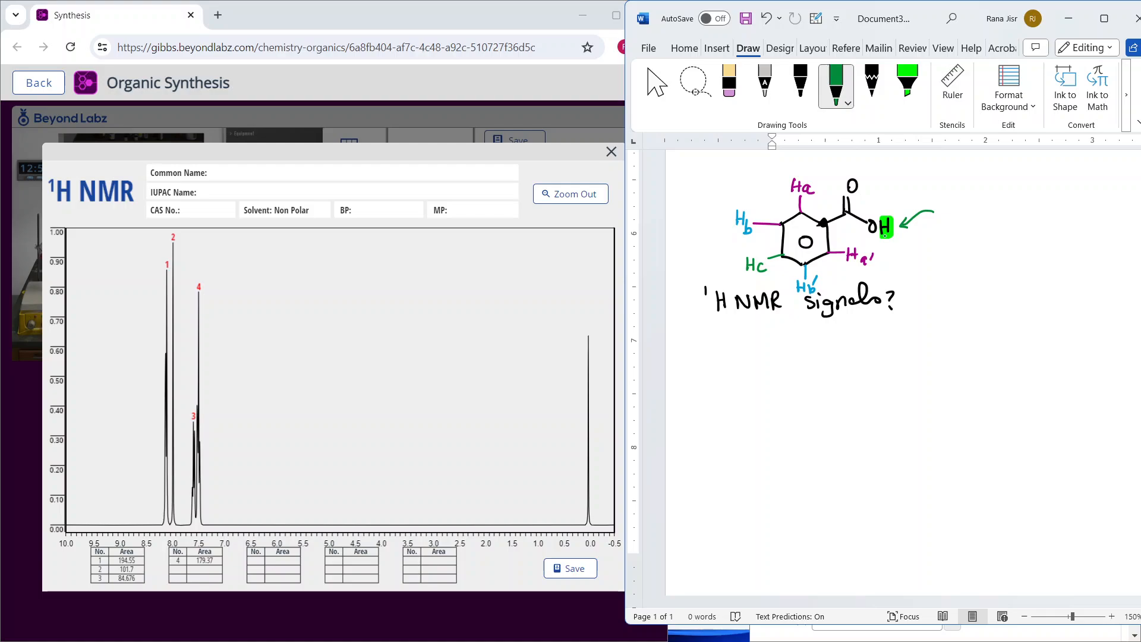
pyautogui.moveTo(955, 212); pyautogui.dragTo(945, 222)
pyautogui.moveTo(957, 211)
pyautogui.mouseDown()
pyautogui.moveTo(957, 221)
pyautogui.moveTo(1004, 225)
pyautogui.moveTo(947, 232)
pyautogui.mouseUp()
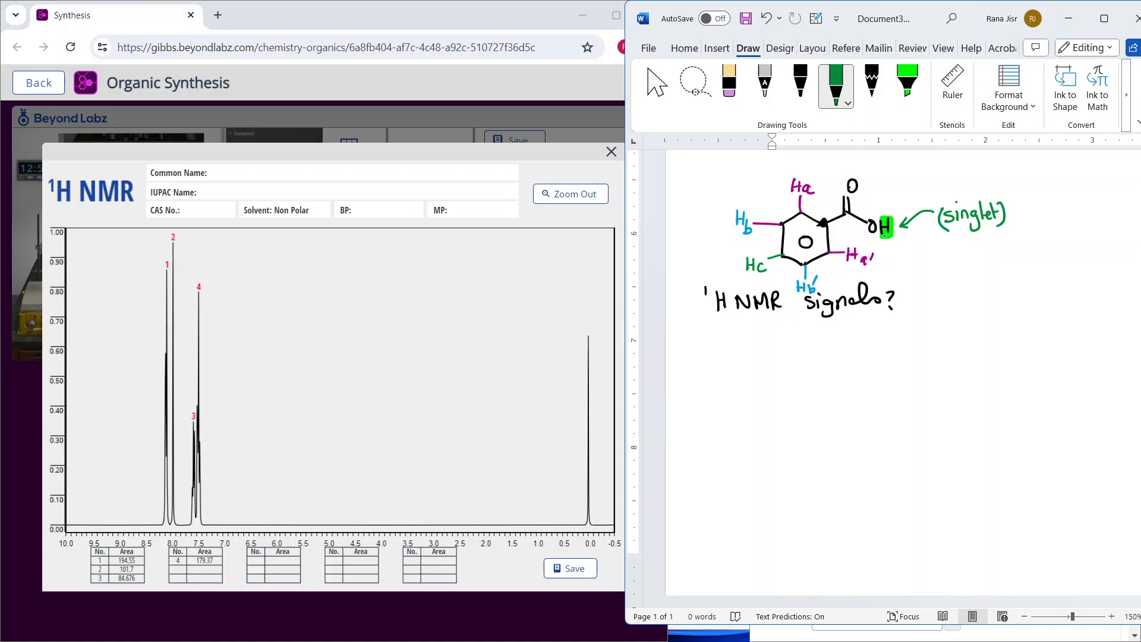
# Draw a green arrow to the Ha hydrogen and annotate it "doublet"
pyautogui.moveTo(811, 158); pyautogui.dragTo(807, 174)
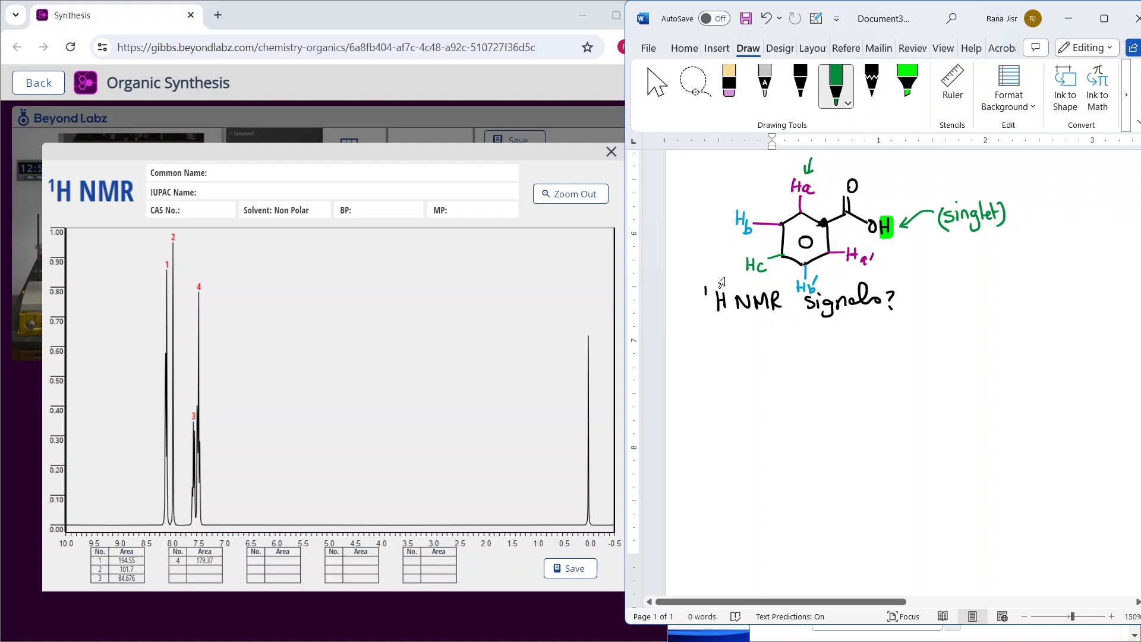
pyautogui.scroll(1, 809, 249)
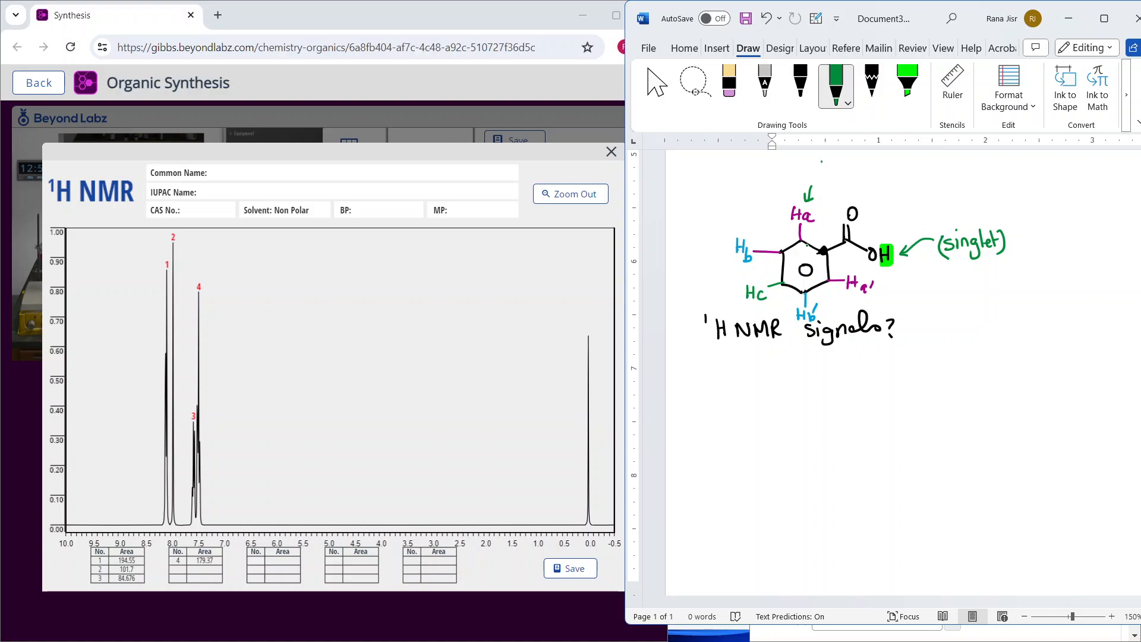
pyautogui.moveTo(825, 172)
pyautogui.mouseDown()
pyautogui.moveTo(853, 181)
pyautogui.moveTo(863, 160)
pyautogui.moveTo(863, 179)
pyautogui.mouseUp()
pyautogui.moveTo(854, 171); pyautogui.dragTo(872, 167)
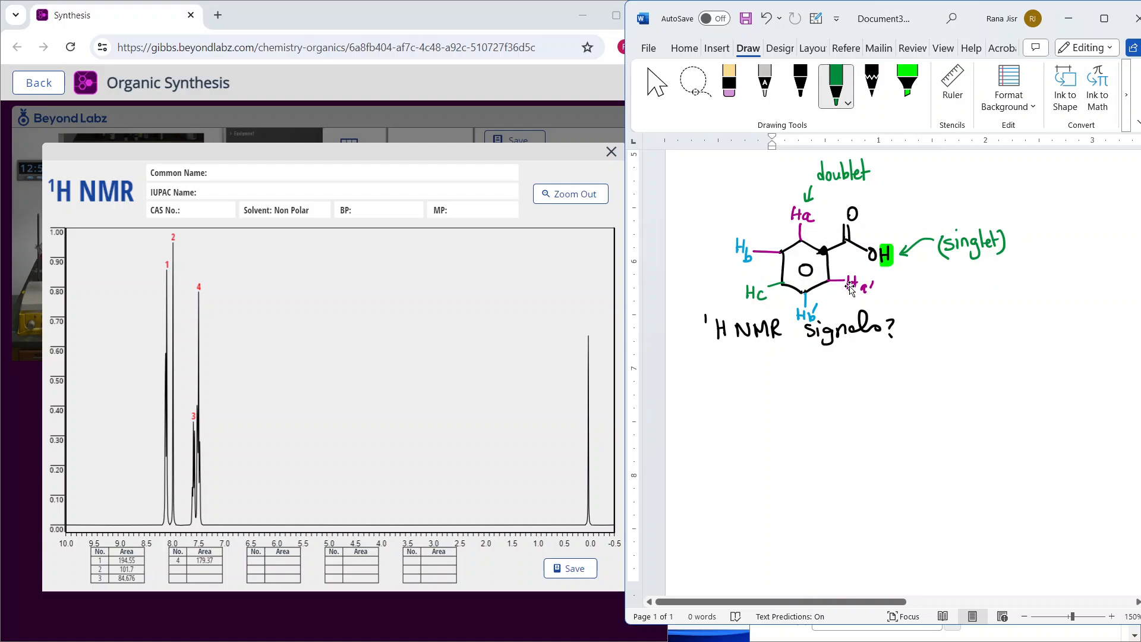
# Draw a green arrow to the Hb hydrogen, annotate it "triplet", and underline both the "triplet" and "doublet" annotations
pyautogui.moveTo(704, 248); pyautogui.dragTo(724, 245)
pyautogui.moveTo(686, 217); pyautogui.dragTo(687, 236)
pyautogui.moveTo(682, 228); pyautogui.dragTo(692, 226)
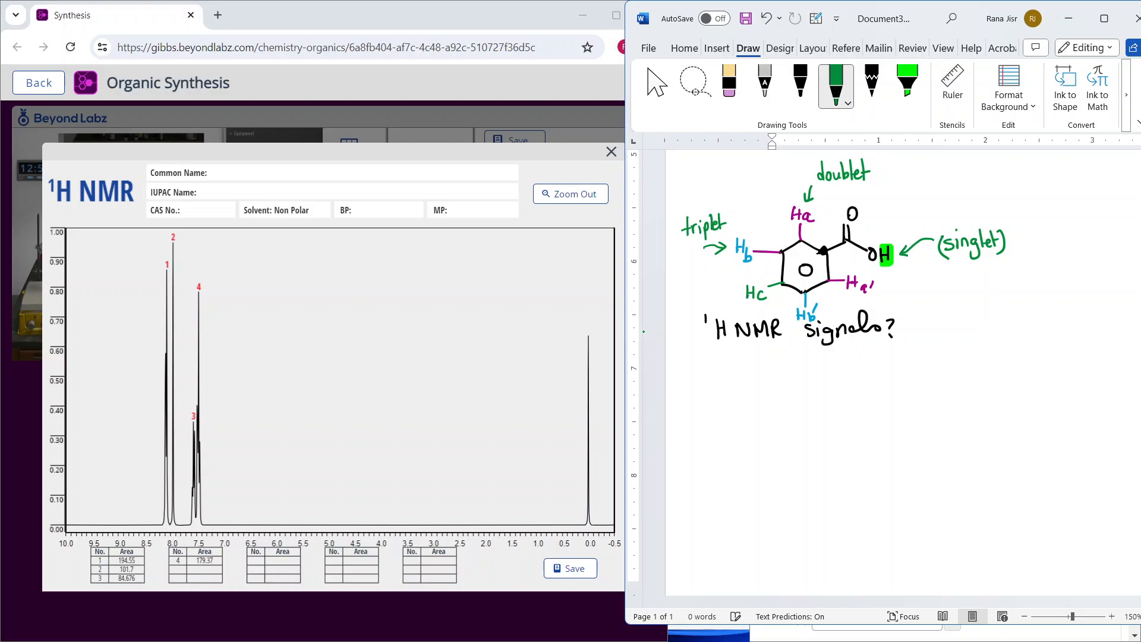
pyautogui.moveTo(688, 241); pyautogui.dragTo(725, 233)
pyautogui.moveTo(820, 188); pyautogui.dragTo(859, 182)
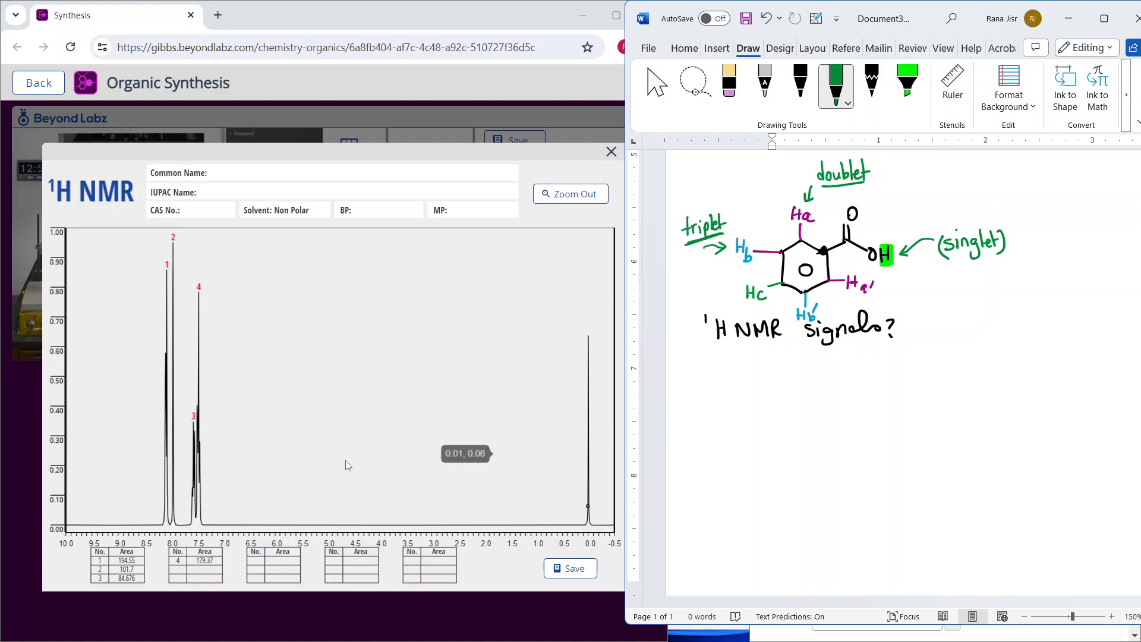
# Zoom the ¹H NMR spectrum to the 9.0–6.0 ppm range to examine the splitting of the four peaks
pyautogui.click(141, 298)
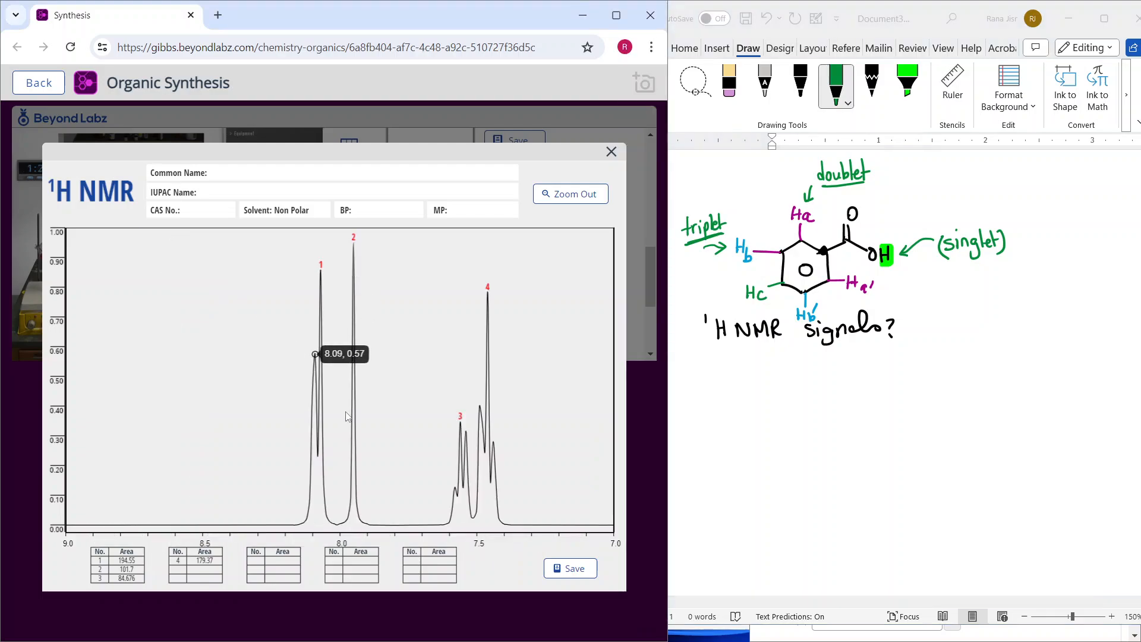
pyautogui.moveTo(252, 337); pyautogui.dragTo(582, 365)
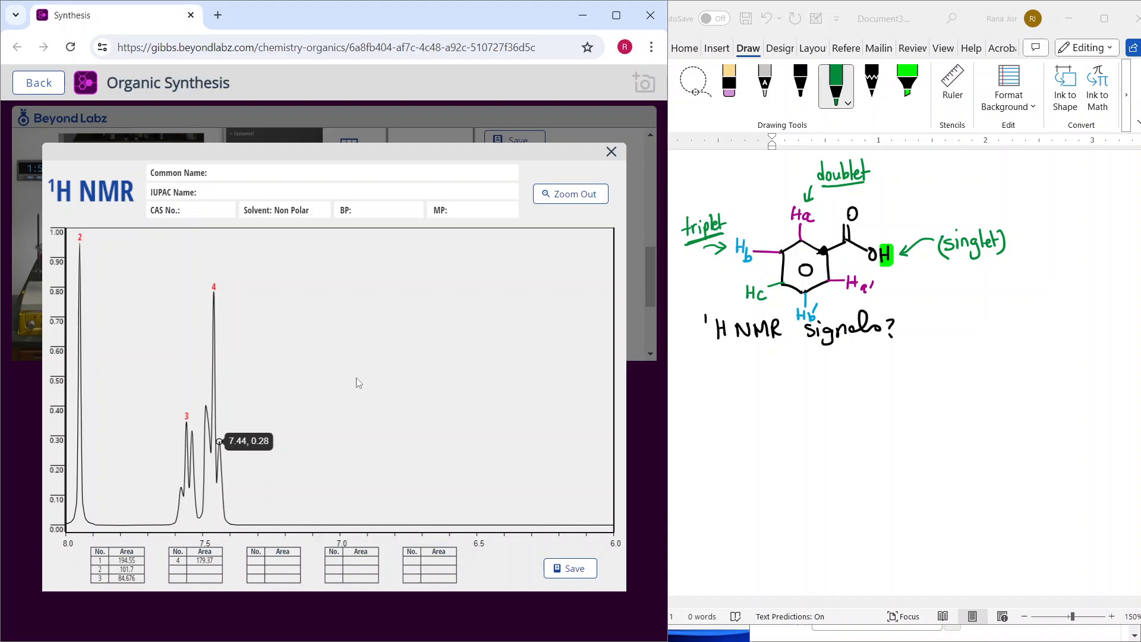
pyautogui.click(568, 199)
pyautogui.click(569, 196)
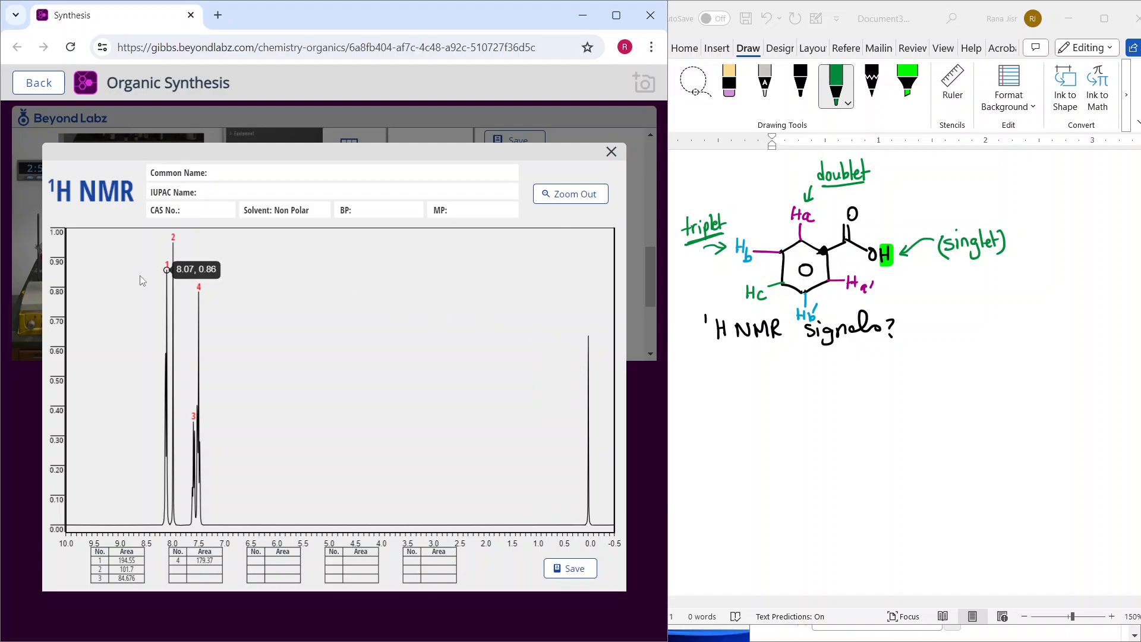
pyautogui.moveTo(96, 281); pyautogui.dragTo(396, 278)
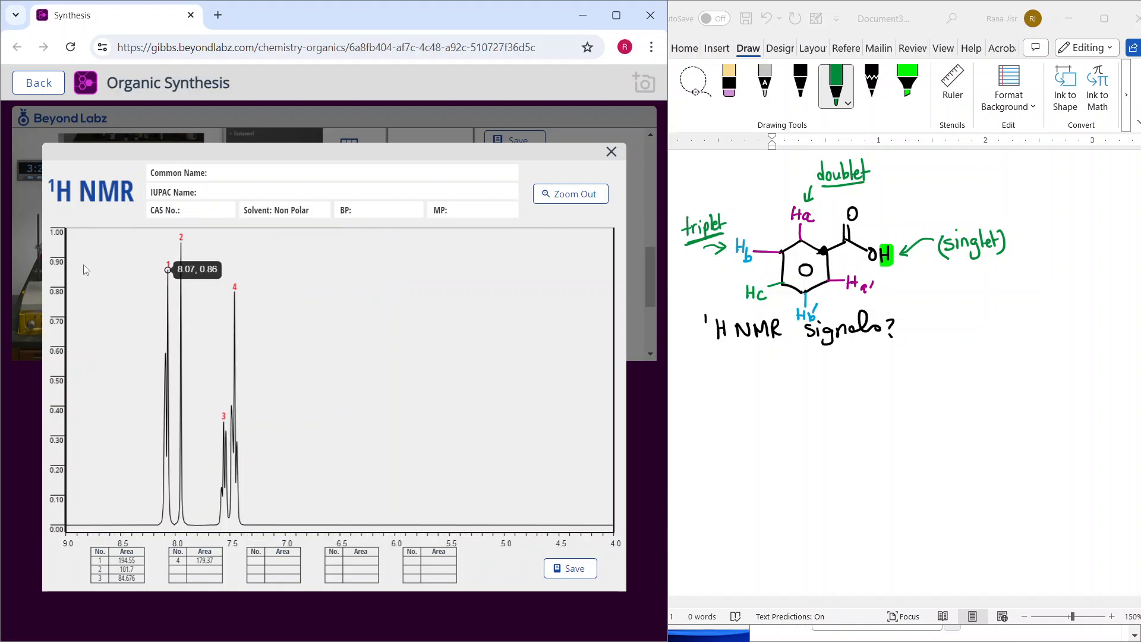
pyautogui.moveTo(83, 271); pyautogui.dragTo(376, 301)
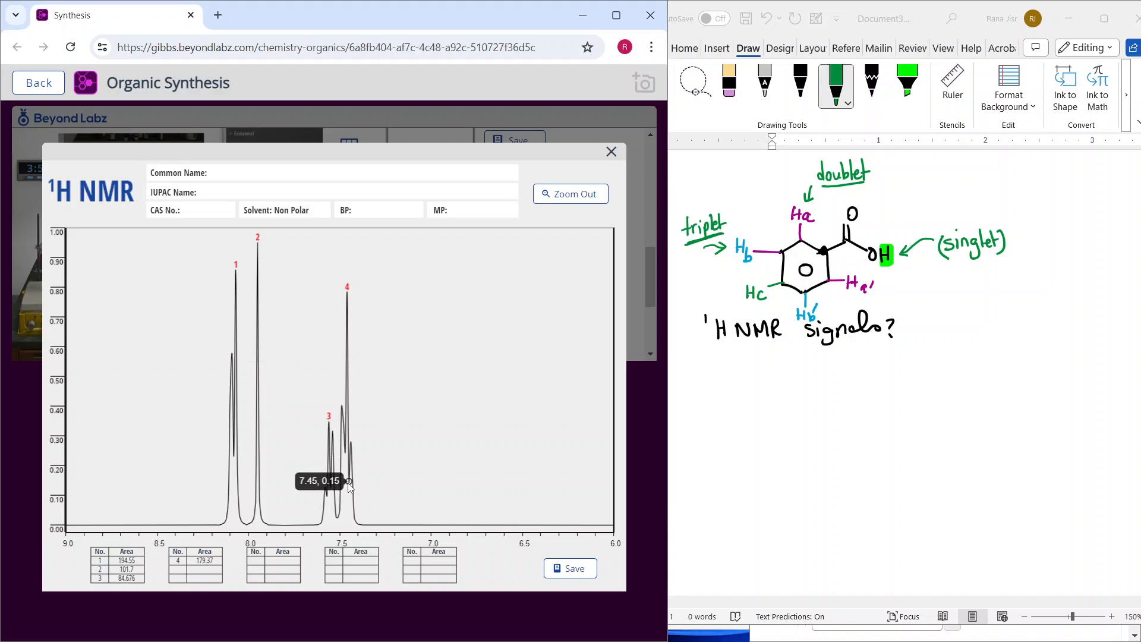
# Draw a green arrow to the Hc hydrogen in the Word notes and annotate it "triplet"
pyautogui.moveTo(741, 292); pyautogui.dragTo(720, 298)
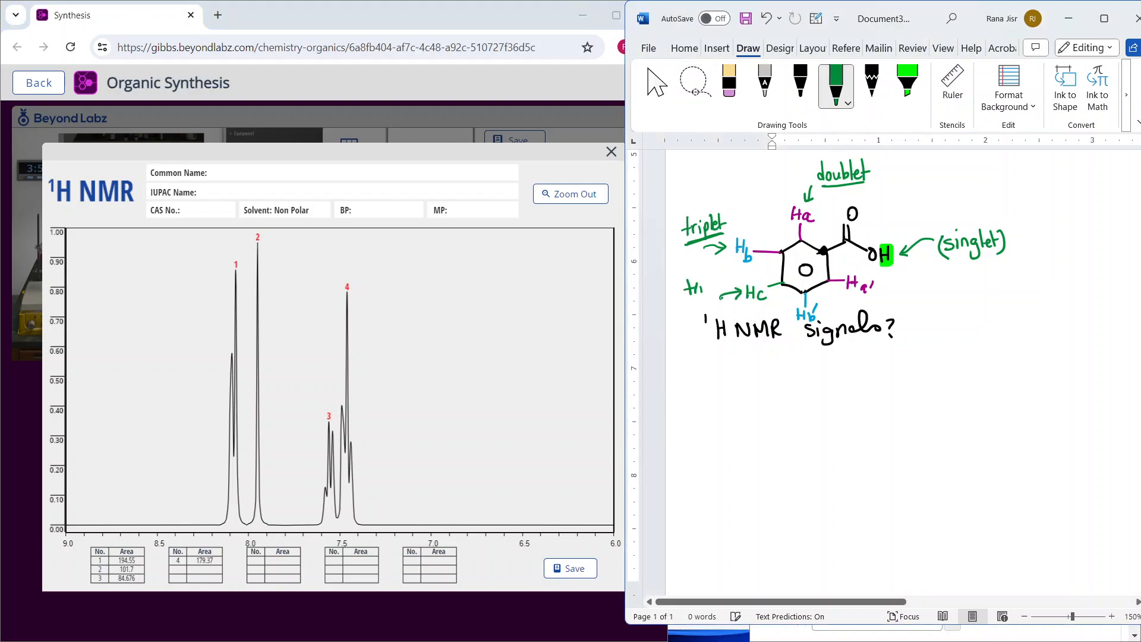
pyautogui.moveTo(711, 281)
pyautogui.mouseDown()
pyautogui.moveTo(720, 269)
pyautogui.moveTo(733, 276)
pyautogui.mouseUp()
pyautogui.scroll(-1, 817, 412)
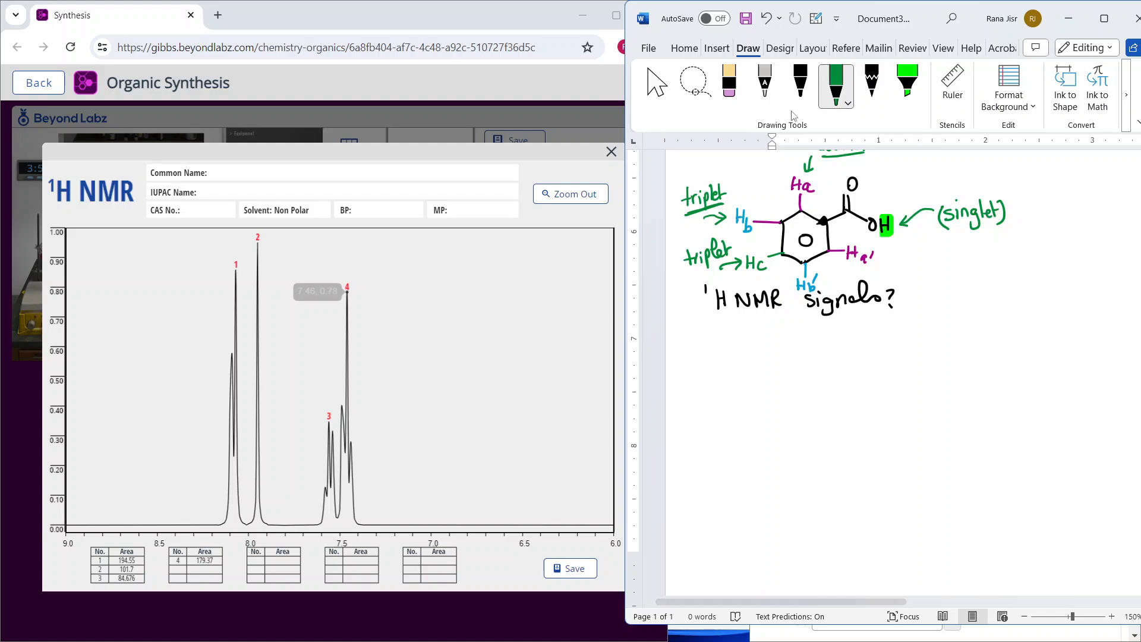
# Clear the Word notes out of the way and review the worksheet's ¹H NMR instructions in Question 12
pyautogui.moveTo(927, 18); pyautogui.dragTo(487, 245)
pyautogui.scroll(-1, 969, 417)
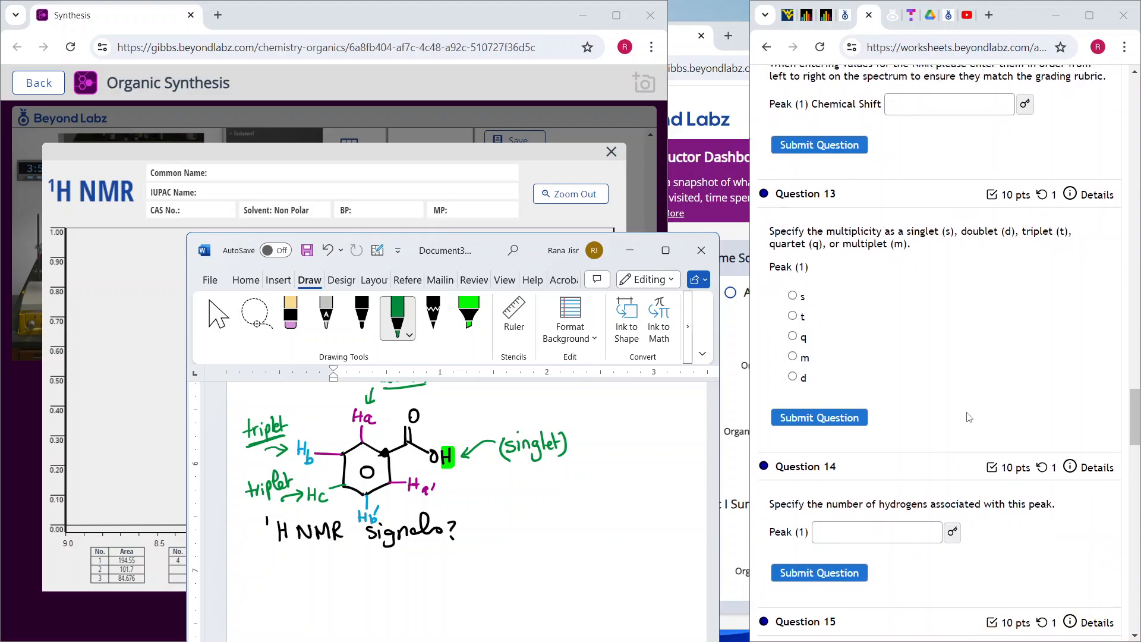
pyautogui.scroll(2, 969, 416)
pyautogui.scroll(3, 969, 416)
pyautogui.scroll(-1, 969, 416)
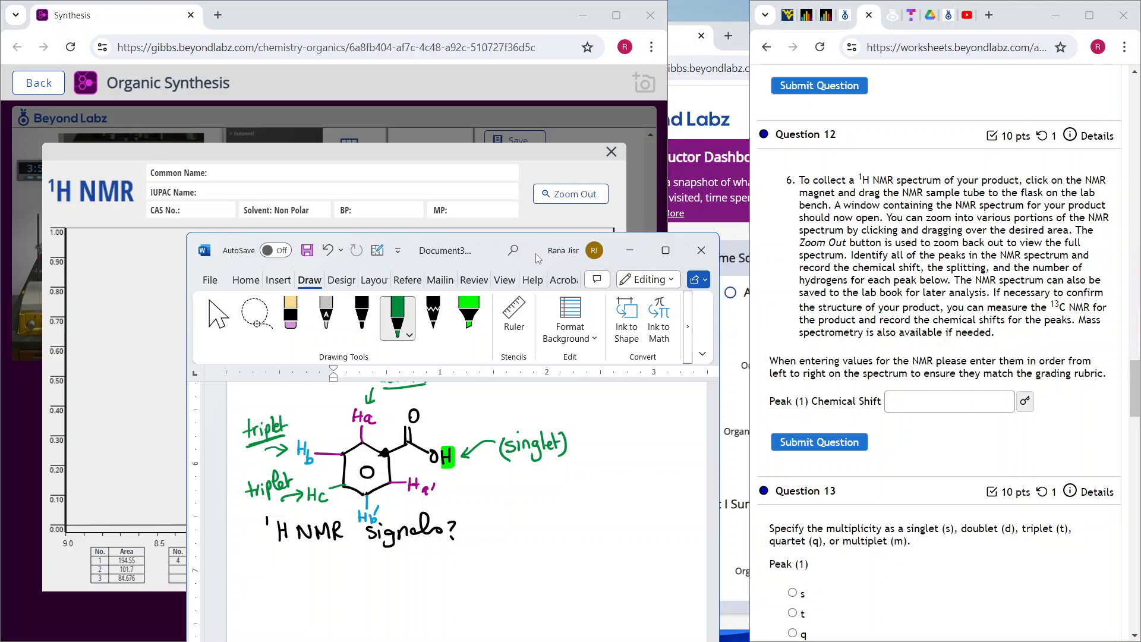
pyautogui.click(632, 250)
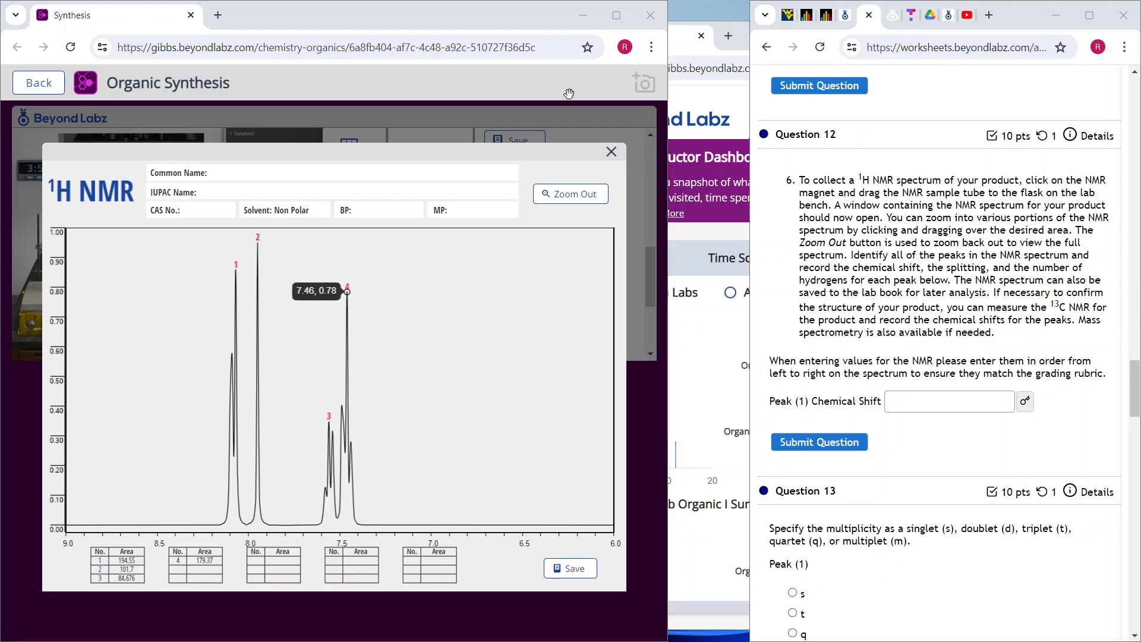
# Inspect the ¹H NMR peaks in the maximized lab window and tile that window beside the Word notes
pyautogui.click(615, 15)
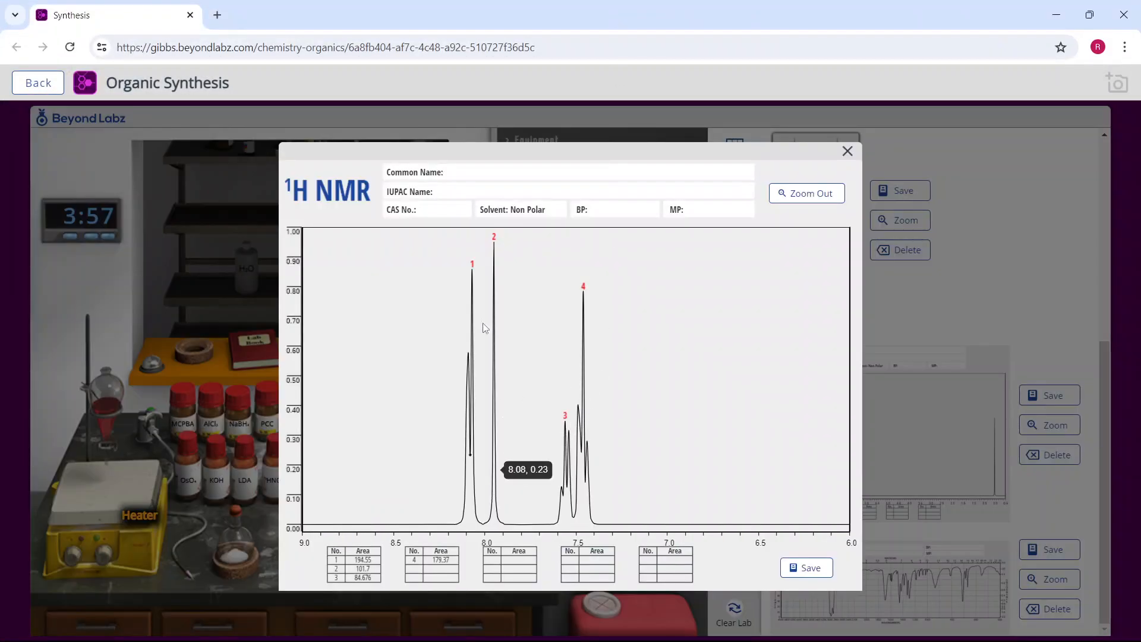
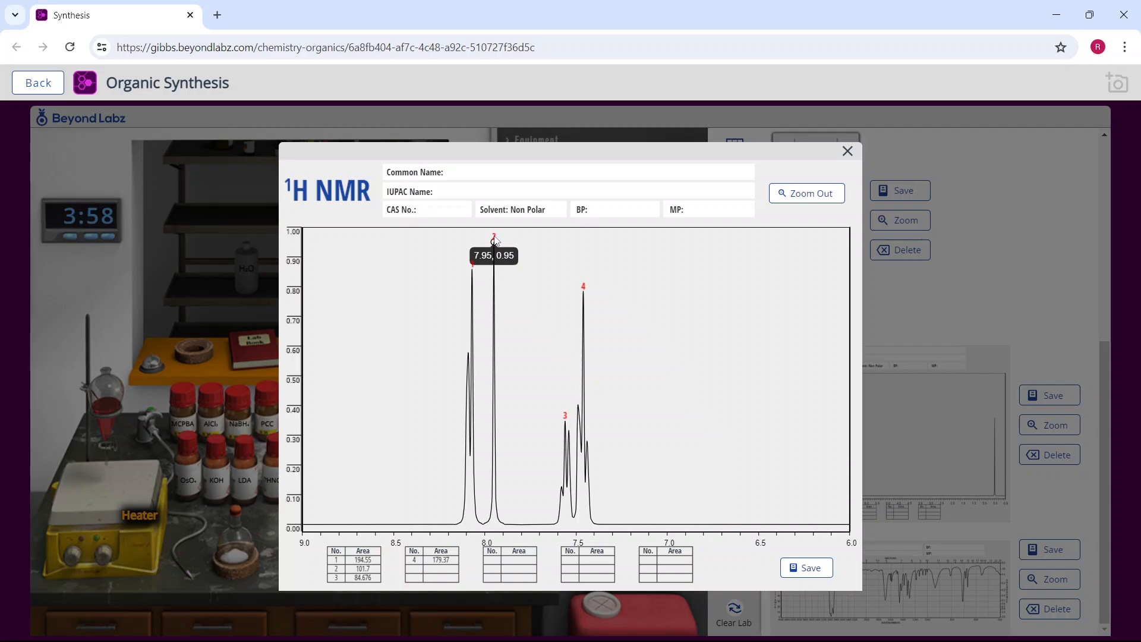
pyautogui.moveTo(1092, 16)
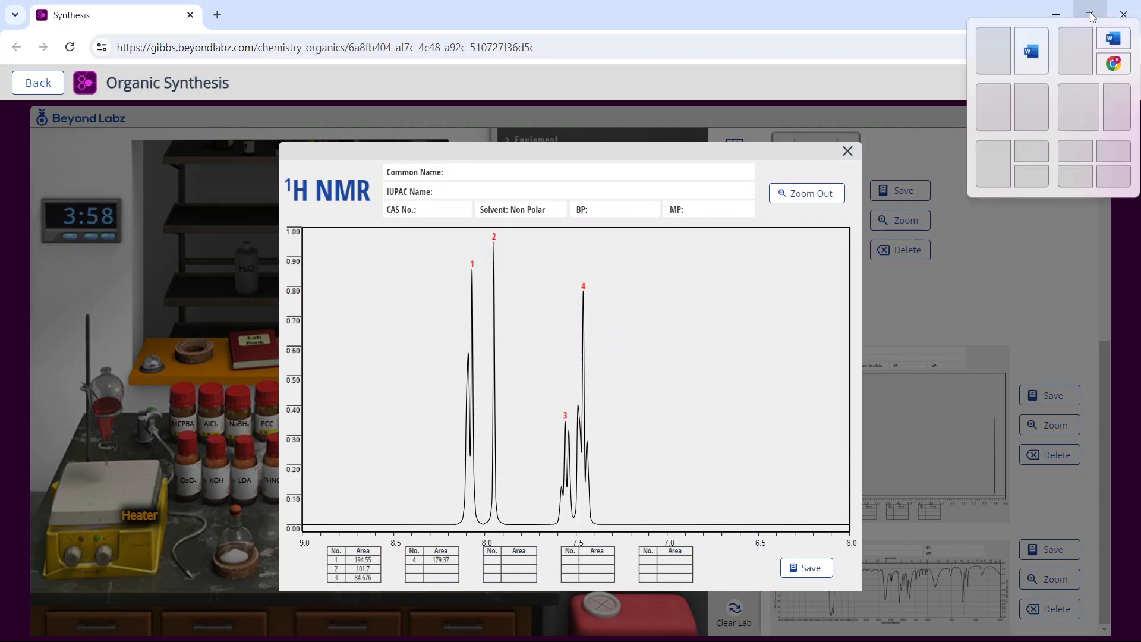
pyautogui.click(994, 52)
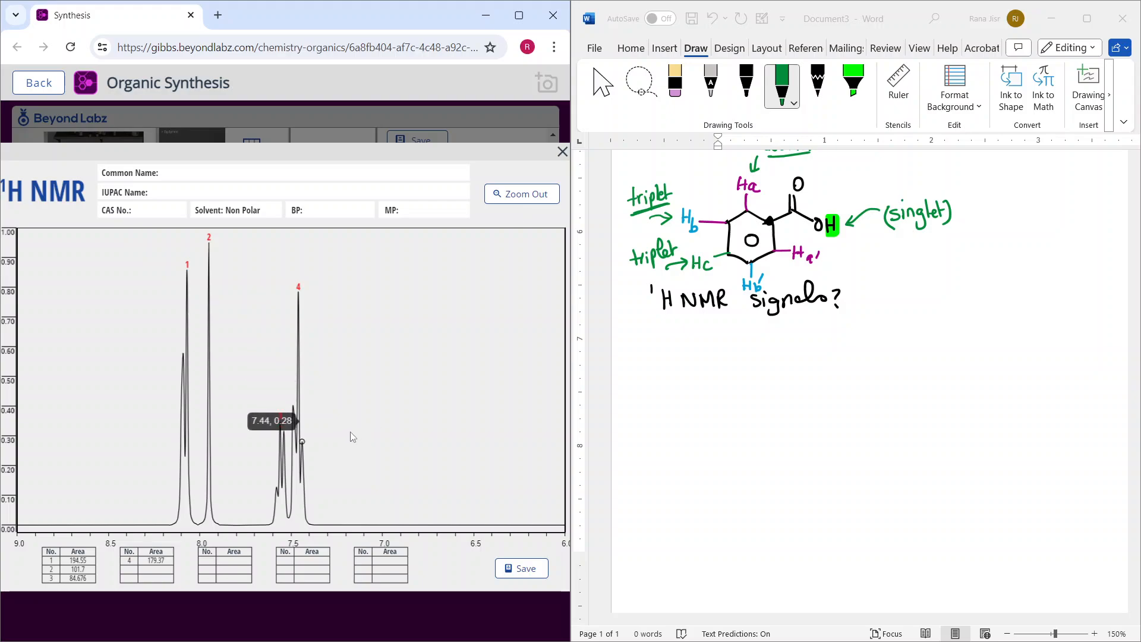
# Write the heading "Integration:" in green below the ¹H NMR signals line and underline it
pyautogui.click(720, 279)
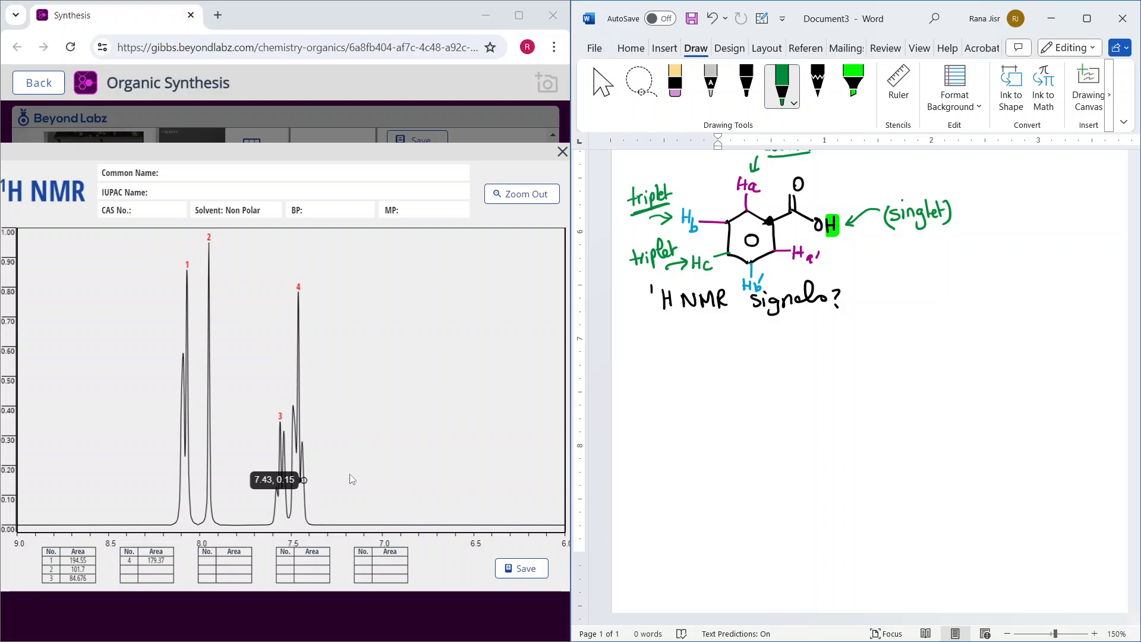
pyautogui.moveTo(664, 346)
pyautogui.mouseDown()
pyautogui.moveTo(676, 344)
pyautogui.moveTo(681, 364)
pyautogui.moveTo(743, 341)
pyautogui.moveTo(756, 354)
pyautogui.mouseUp()
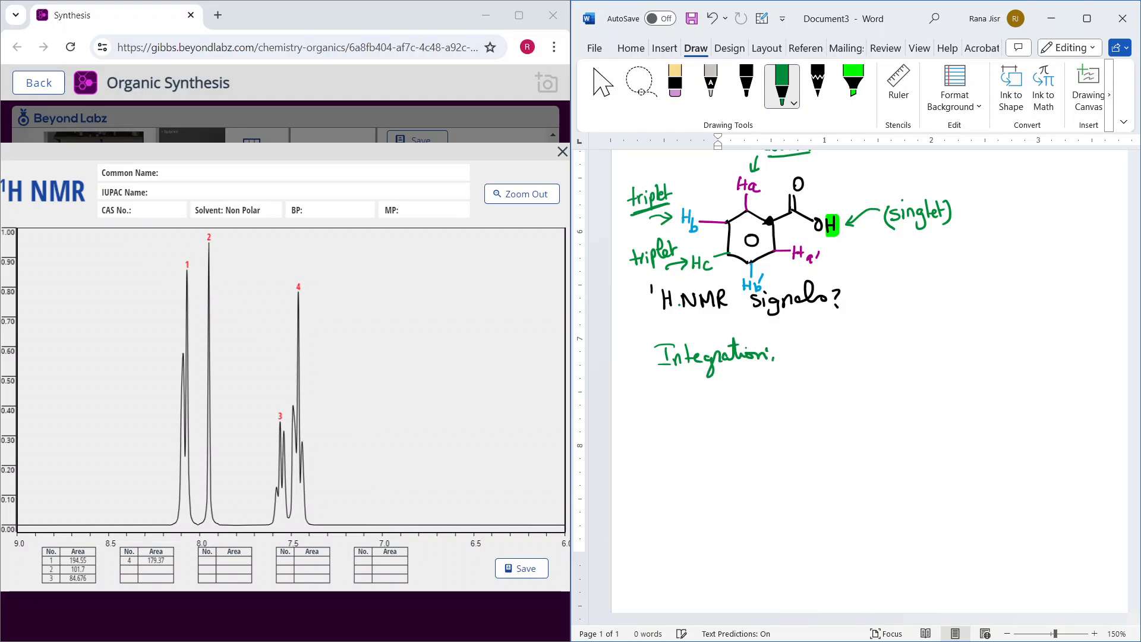
pyautogui.moveTo(660, 371); pyautogui.dragTo(783, 366)
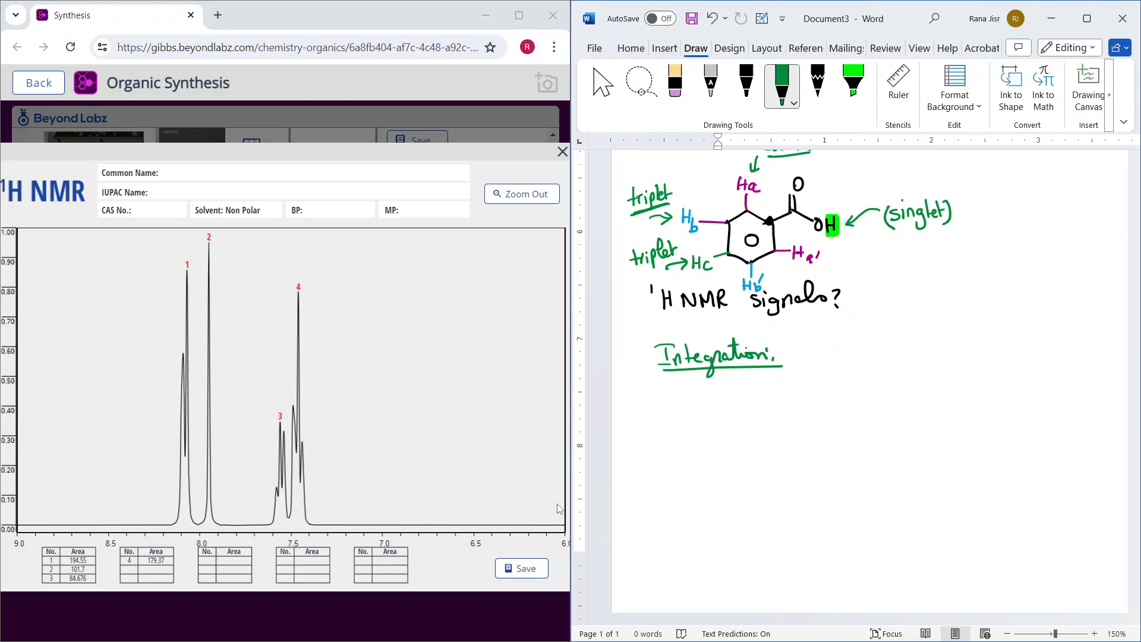
# Write out the sum of the four peak areas, 194.55 + 101.7 + 84.676 + 179.37, and equate it to X
pyautogui.moveTo(681, 397); pyautogui.dragTo(688, 412)
pyautogui.moveTo(700, 396); pyautogui.dragTo(708, 403)
pyautogui.click(712, 403)
pyautogui.moveTo(706, 396)
pyautogui.mouseDown()
pyautogui.moveTo(705, 411)
pyautogui.moveTo(728, 409)
pyautogui.moveTo(739, 394)
pyautogui.mouseUp()
pyautogui.moveTo(745, 397); pyautogui.dragTo(745, 409)
pyautogui.moveTo(745, 395)
pyautogui.mouseDown()
pyautogui.moveTo(786, 399)
pyautogui.moveTo(778, 407)
pyautogui.mouseUp()
pyautogui.moveTo(808, 387)
pyautogui.mouseDown()
pyautogui.moveTo(806, 402)
pyautogui.moveTo(821, 389)
pyautogui.mouseUp()
pyautogui.moveTo(837, 384)
pyautogui.mouseDown()
pyautogui.moveTo(837, 404)
pyautogui.moveTo(874, 390)
pyautogui.mouseUp()
pyautogui.click(849, 397)
pyautogui.moveTo(894, 390)
pyautogui.mouseDown()
pyautogui.moveTo(914, 390)
pyautogui.moveTo(904, 398)
pyautogui.mouseUp()
pyautogui.moveTo(942, 373); pyautogui.dragTo(965, 382)
pyautogui.moveTo(964, 375)
pyautogui.mouseDown()
pyautogui.moveTo(962, 391)
pyautogui.moveTo(1006, 389)
pyautogui.mouseUp()
pyautogui.click(973, 385)
pyautogui.moveTo(1002, 380); pyautogui.dragTo(1077, 374)
pyautogui.moveTo(1068, 369)
pyautogui.mouseDown()
pyautogui.moveTo(1067, 383)
pyautogui.moveTo(1092, 381)
pyautogui.mouseUp()
pyautogui.moveTo(1097, 365)
pyautogui.mouseDown()
pyautogui.moveTo(1109, 385)
pyautogui.moveTo(1126, 380)
pyautogui.mouseUp()
pyautogui.click(1117, 383)
pyautogui.moveTo(660, 437); pyautogui.dragTo(671, 436)
pyautogui.moveTo(660, 444)
pyautogui.mouseDown()
pyautogui.moveTo(761, 437)
pyautogui.moveTo(711, 438)
pyautogui.mouseUp()
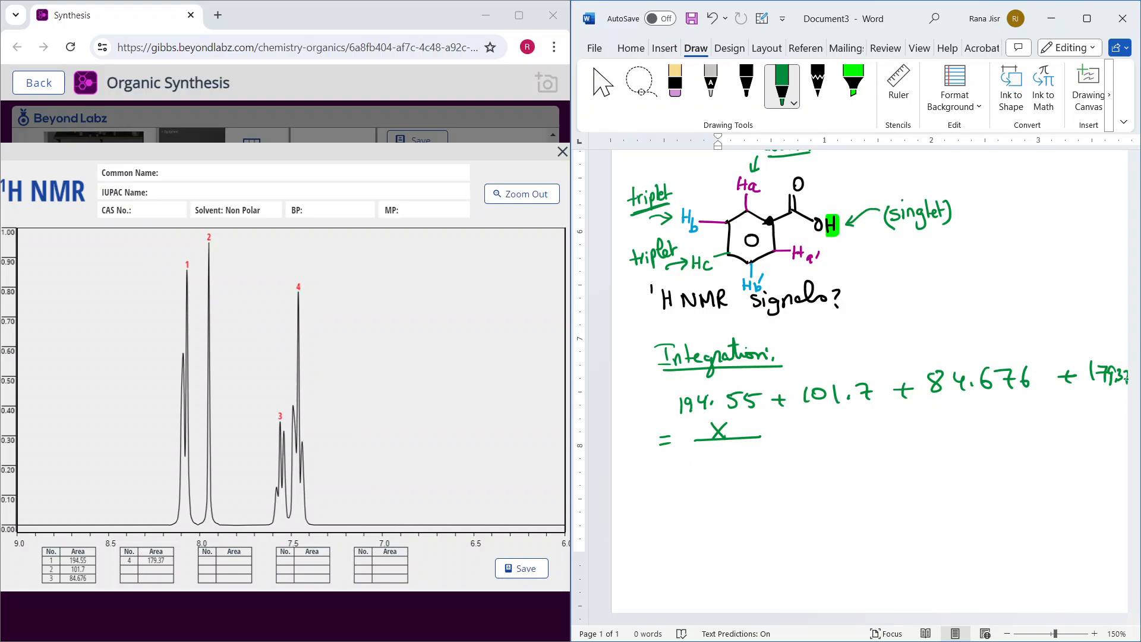
# Write the formula X divided by "# of H's" equals m below the sum, with m boxed
pyautogui.moveTo(650, 479)
pyautogui.mouseDown()
pyautogui.moveTo(661, 497)
pyautogui.moveTo(648, 497)
pyautogui.moveTo(666, 500)
pyautogui.moveTo(637, 527)
pyautogui.mouseUp()
pyautogui.moveTo(644, 515)
pyautogui.mouseDown()
pyautogui.moveTo(642, 527)
pyautogui.moveTo(661, 512)
pyautogui.moveTo(654, 534)
pyautogui.mouseUp()
pyautogui.moveTo(668, 511); pyautogui.dragTo(674, 525)
pyautogui.moveTo(667, 518); pyautogui.dragTo(679, 515)
pyautogui.moveTo(689, 513); pyautogui.dragTo(684, 526)
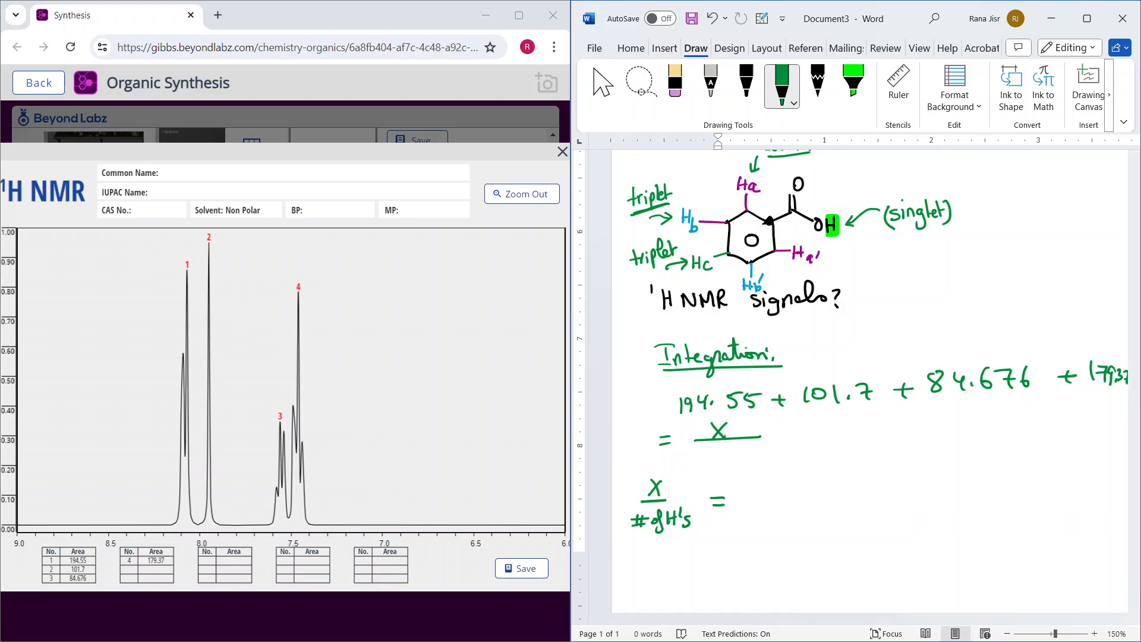
pyautogui.moveTo(761, 491)
pyautogui.mouseDown()
pyautogui.moveTo(763, 504)
pyautogui.moveTo(777, 504)
pyautogui.mouseUp()
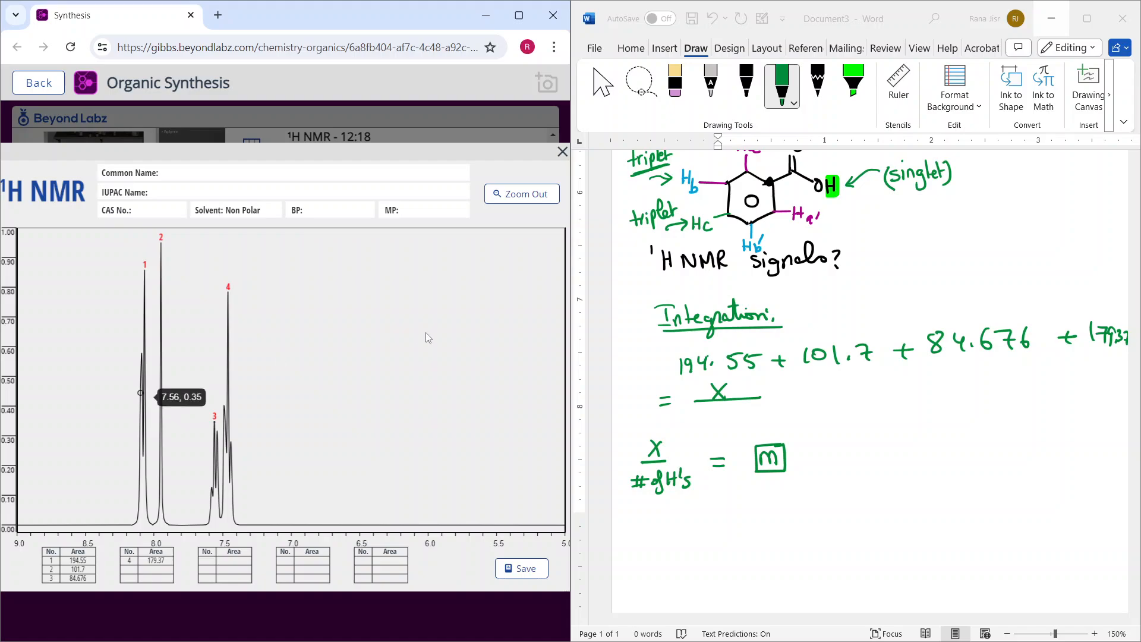
# Circle the Ha hydrogen in a dark red pen and underline the bond to the acid's OH group
pyautogui.scroll(2, 766, 319)
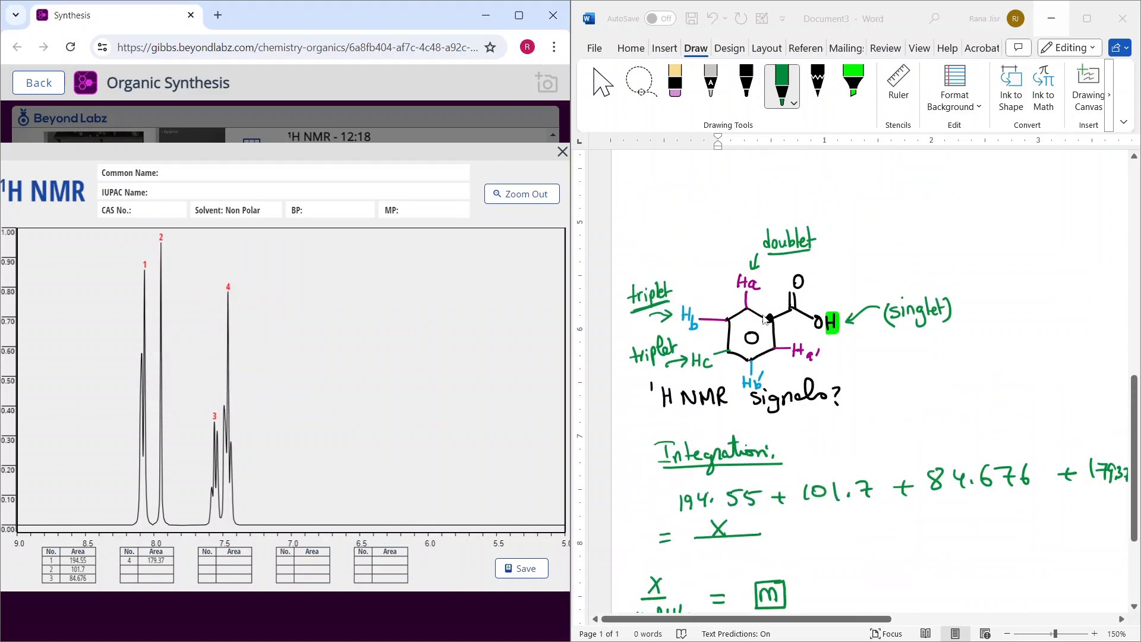
pyautogui.scroll(-2, 745, 280)
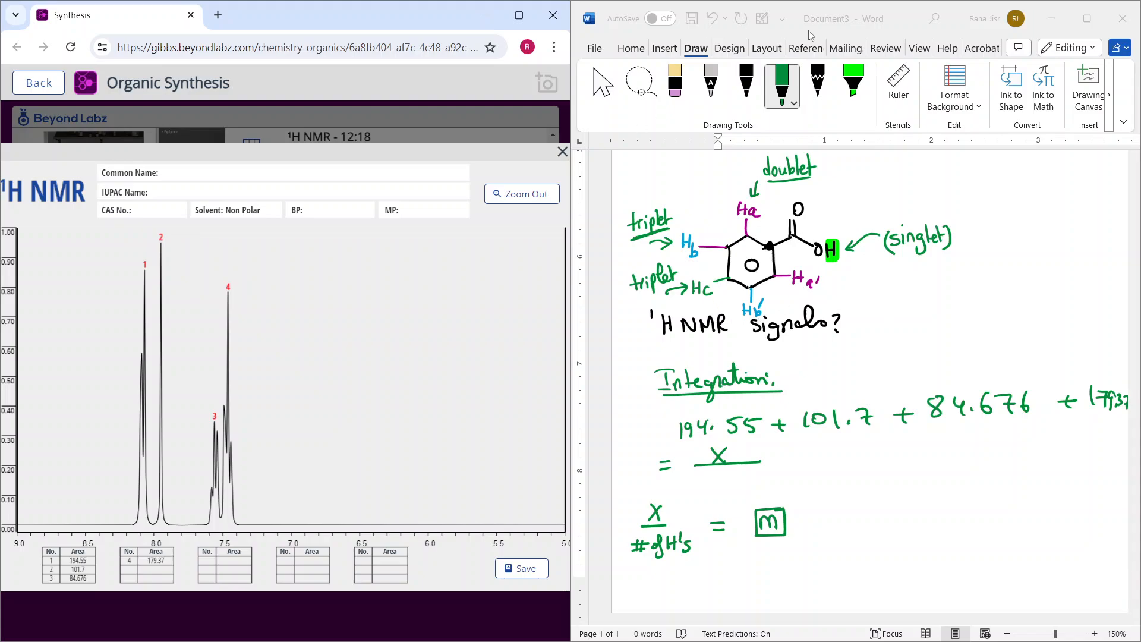
pyautogui.click(794, 102)
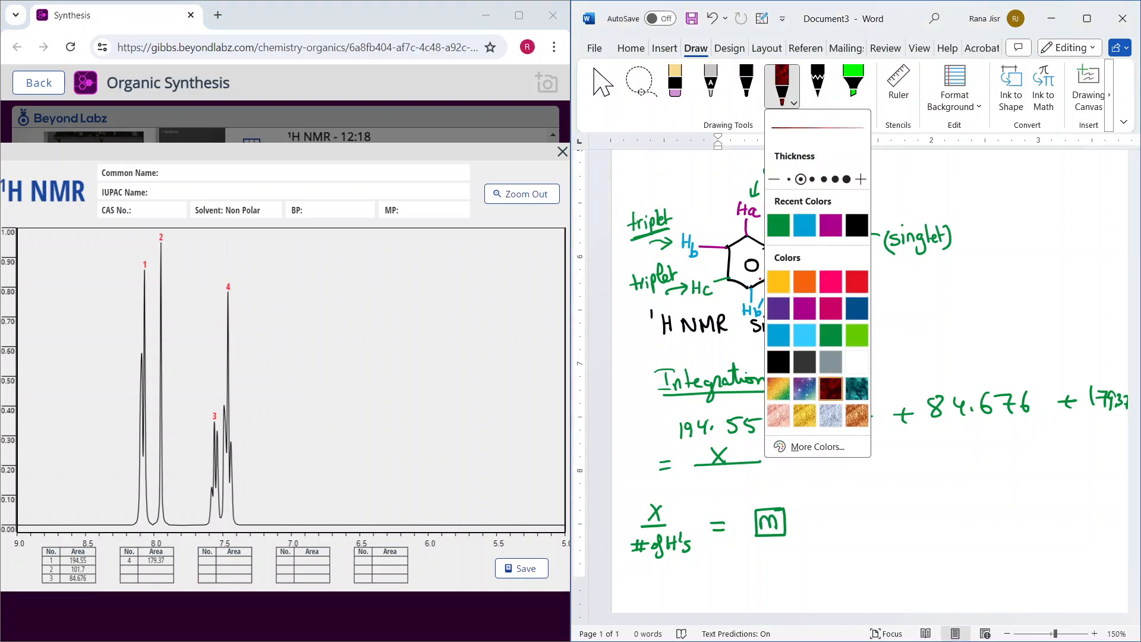
pyautogui.click(831, 389)
pyautogui.moveTo(748, 191)
pyautogui.mouseDown()
pyautogui.moveTo(736, 227)
pyautogui.moveTo(771, 203)
pyautogui.moveTo(762, 192)
pyautogui.mouseUp()
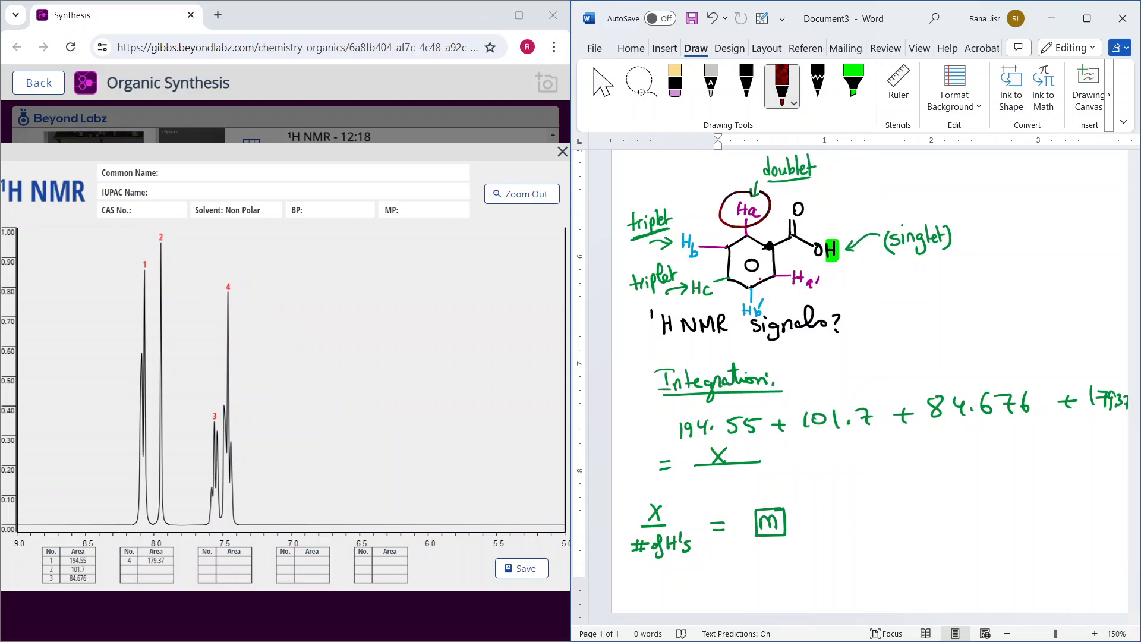
pyautogui.moveTo(796, 258); pyautogui.dragTo(830, 262)
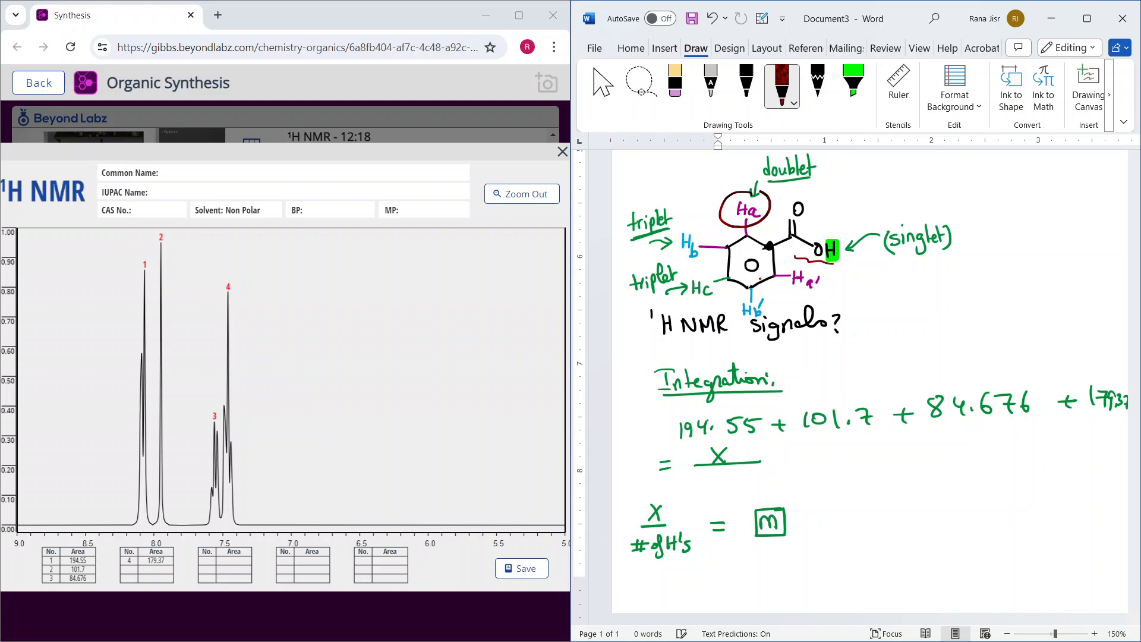
# Draw a dark red arrow to the circled Ha and annotate it "most deshielded"
pyautogui.moveTo(718, 186); pyautogui.dragTo(725, 192)
pyautogui.moveTo(678, 172)
pyautogui.mouseDown()
pyautogui.moveTo(692, 169)
pyautogui.moveTo(668, 189)
pyautogui.mouseUp()
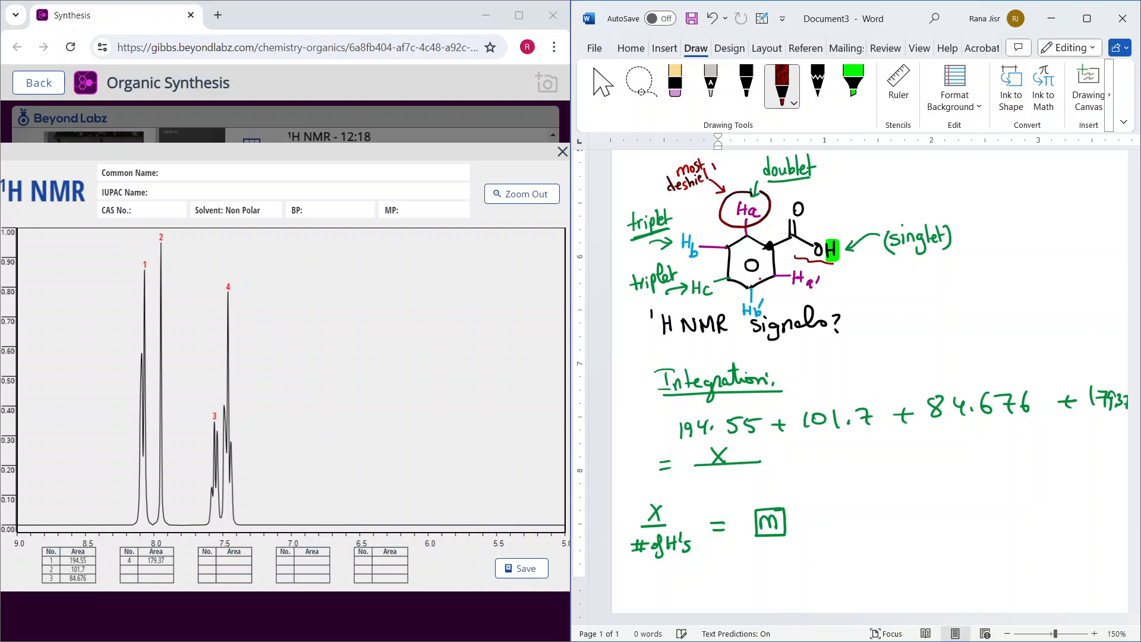
pyautogui.moveTo(711, 177); pyautogui.dragTo(731, 167)
# Switch from Word to the worksheet's Question 12 and inspect peak 1's chemical shift on the ¹H NMR spectrum
pyautogui.click(1051, 19)
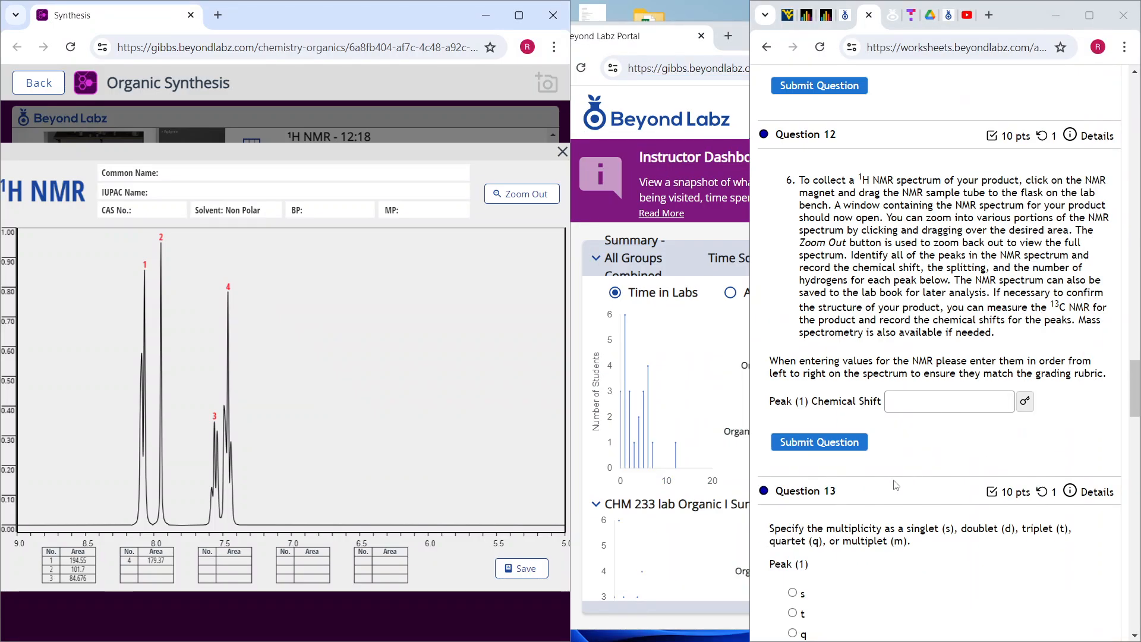
pyautogui.scroll(-3, 896, 485)
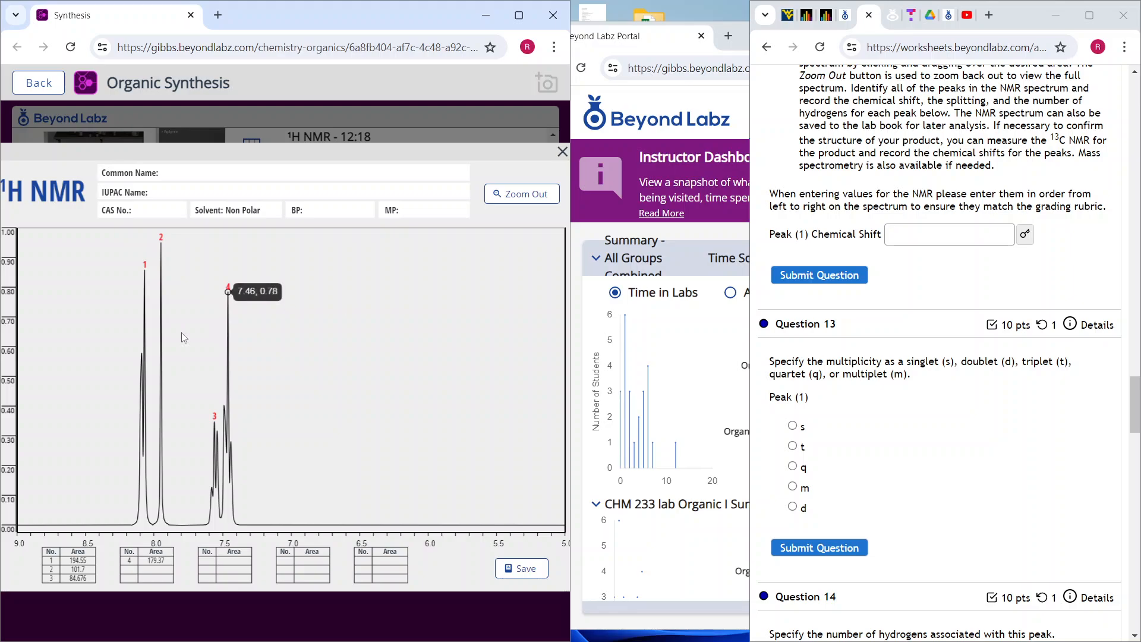
pyautogui.moveTo(143, 357)
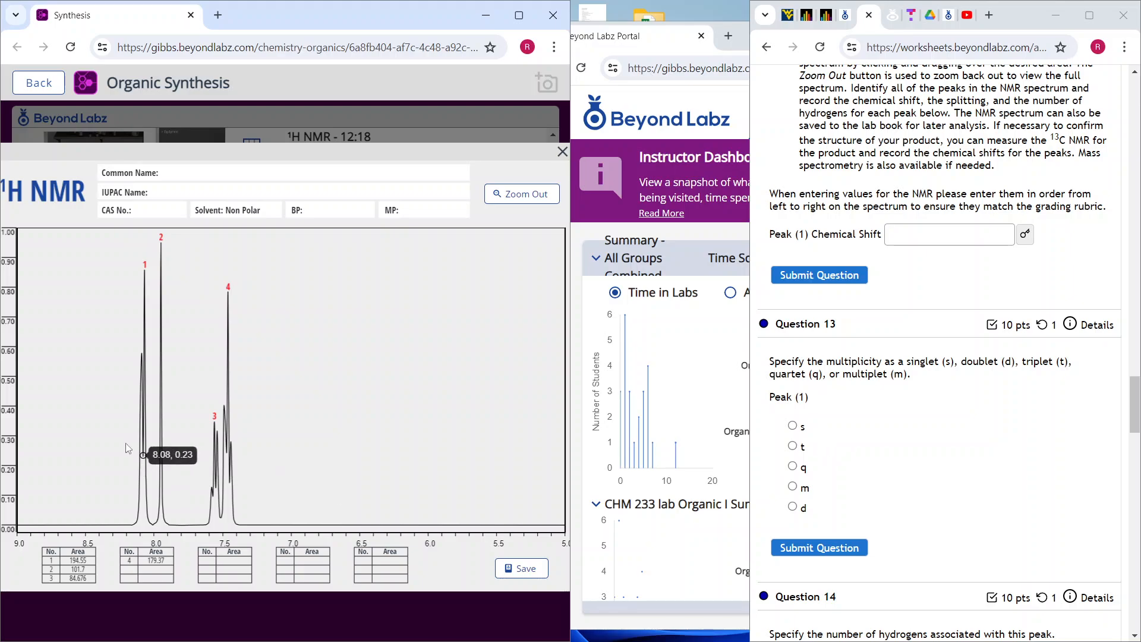
pyautogui.moveTo(101, 393)
pyautogui.mouseDown()
pyautogui.moveTo(266, 402)
pyautogui.moveTo(190, 404)
pyautogui.mouseUp()
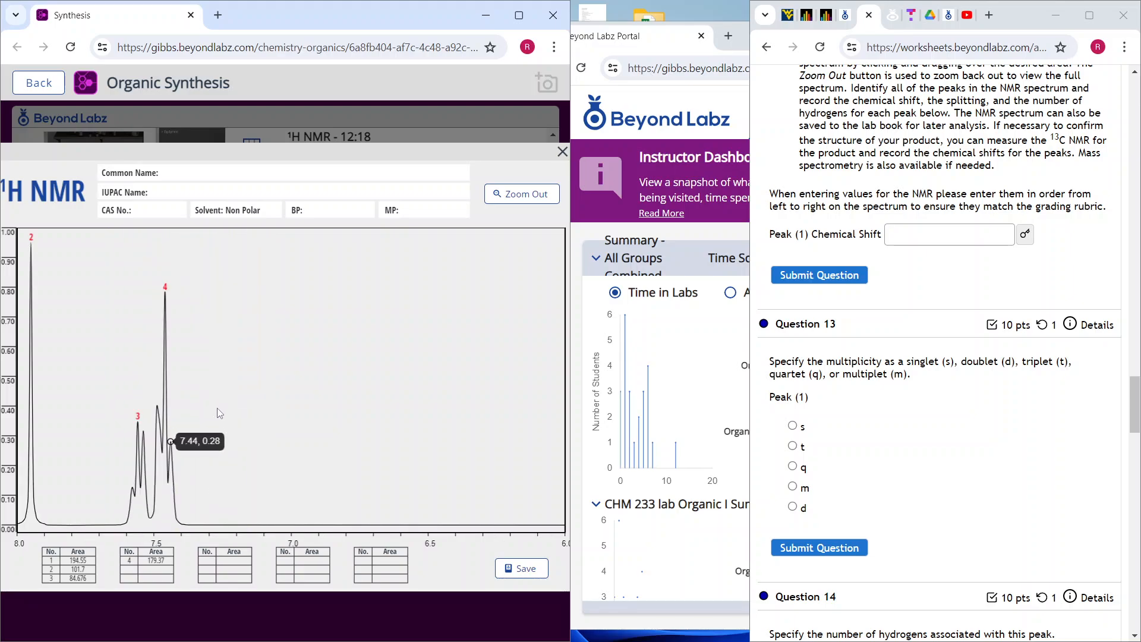
pyautogui.click(540, 198)
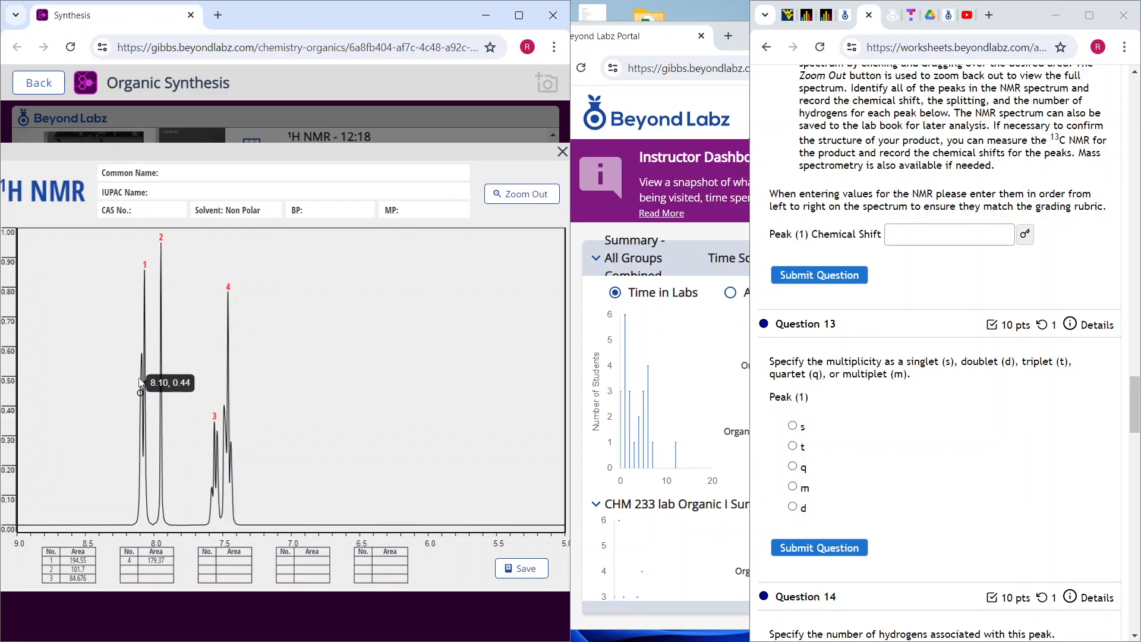
# Review Questions 13 and 14 on peak 1's multiplicity and hydrogen count against the annotated benzoic acid structure in Word, then return to the worksheet
pyautogui.scroll(-4, 809, 493)
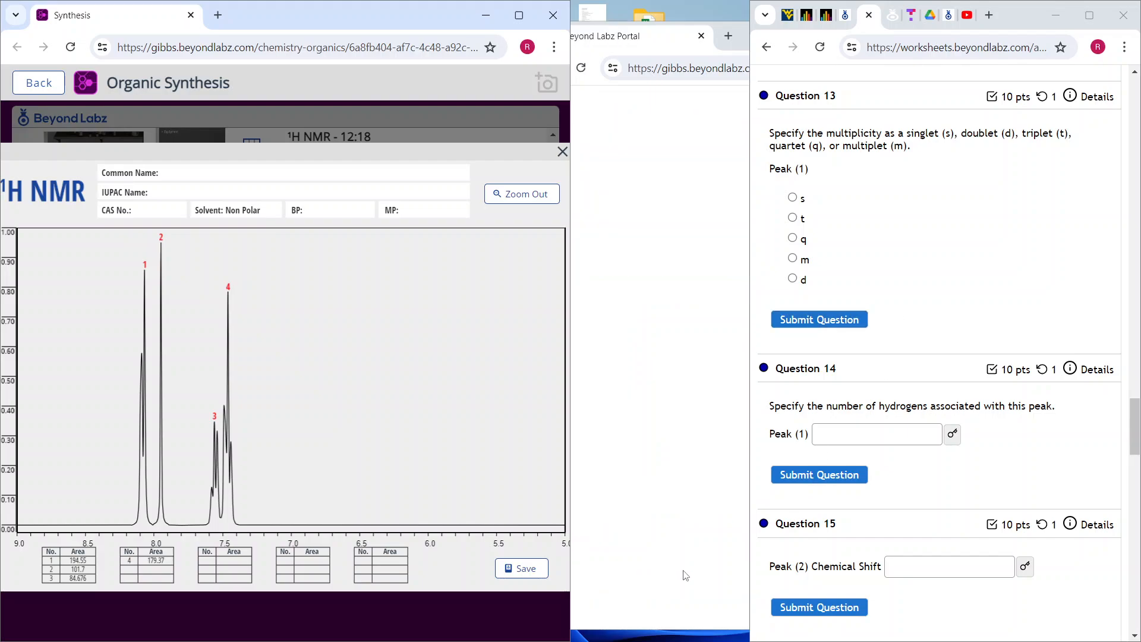
pyautogui.moveTo(719, 632)
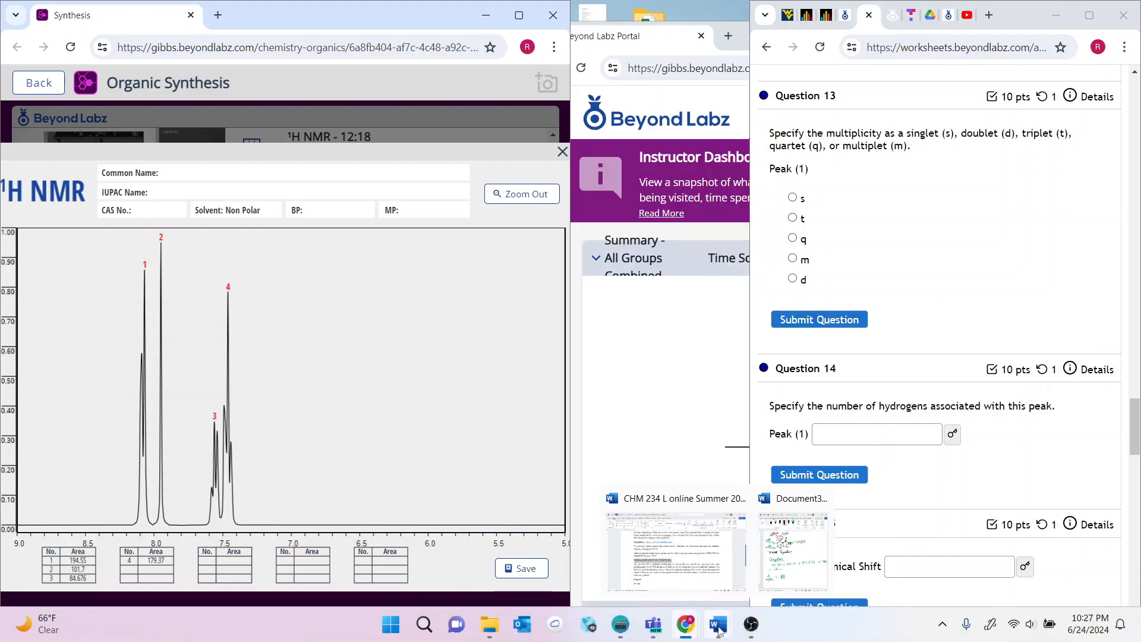
pyautogui.click(794, 550)
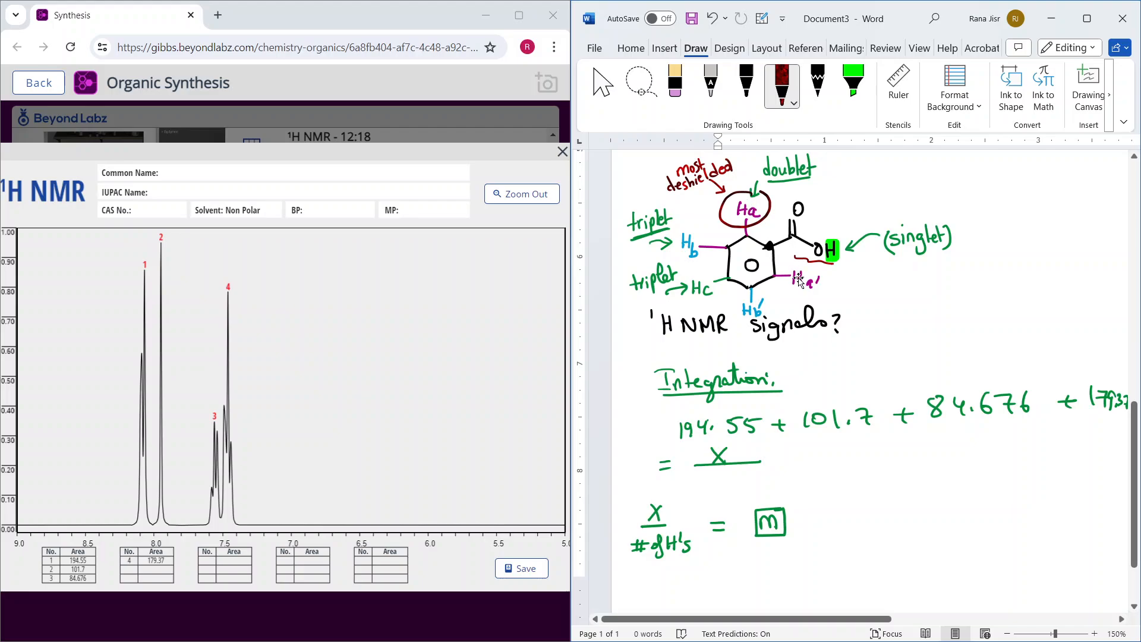
pyautogui.click(1052, 19)
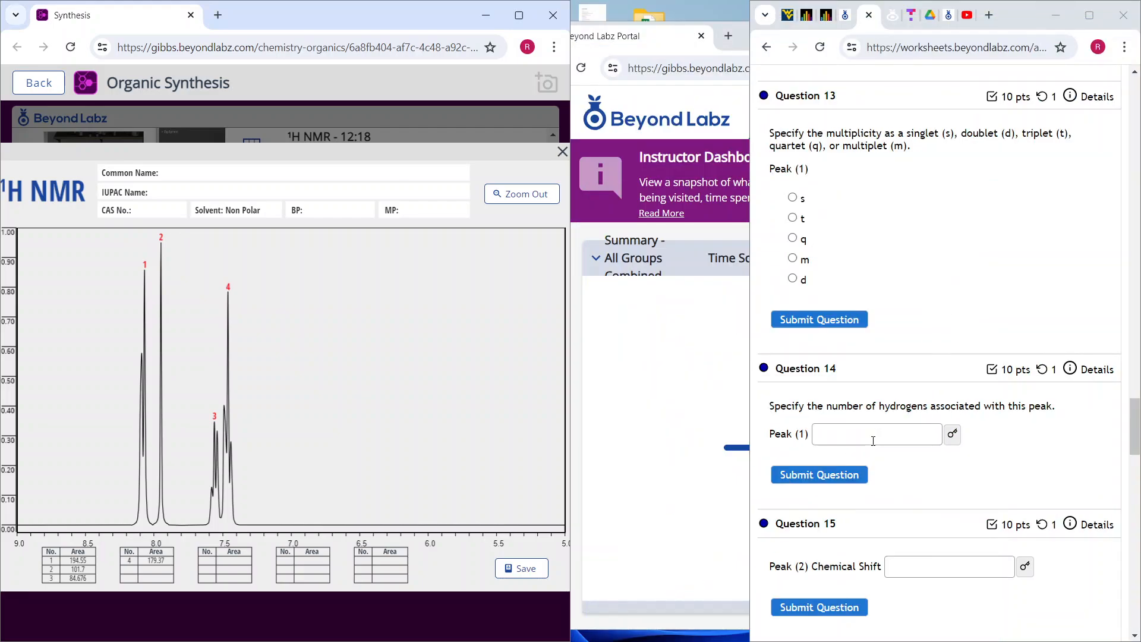
# Review the worksheet questions on peaks 2 to 4 through the final Question 24, and enlarge the worksheet window to full screen
pyautogui.scroll(-10, 874, 440)
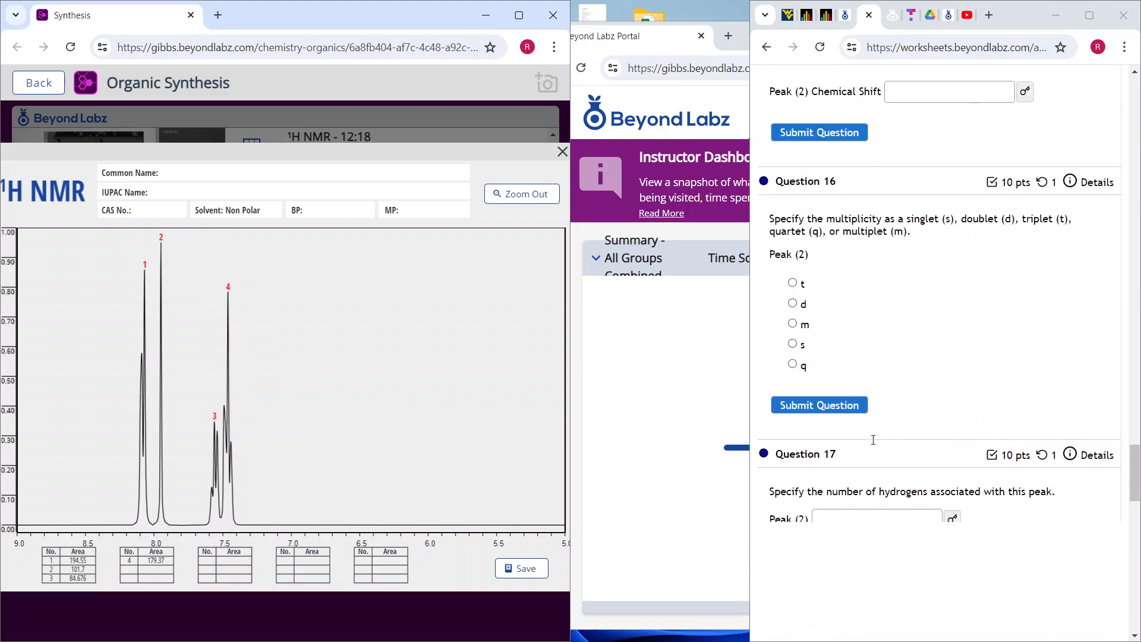
pyautogui.scroll(-5, 873, 440)
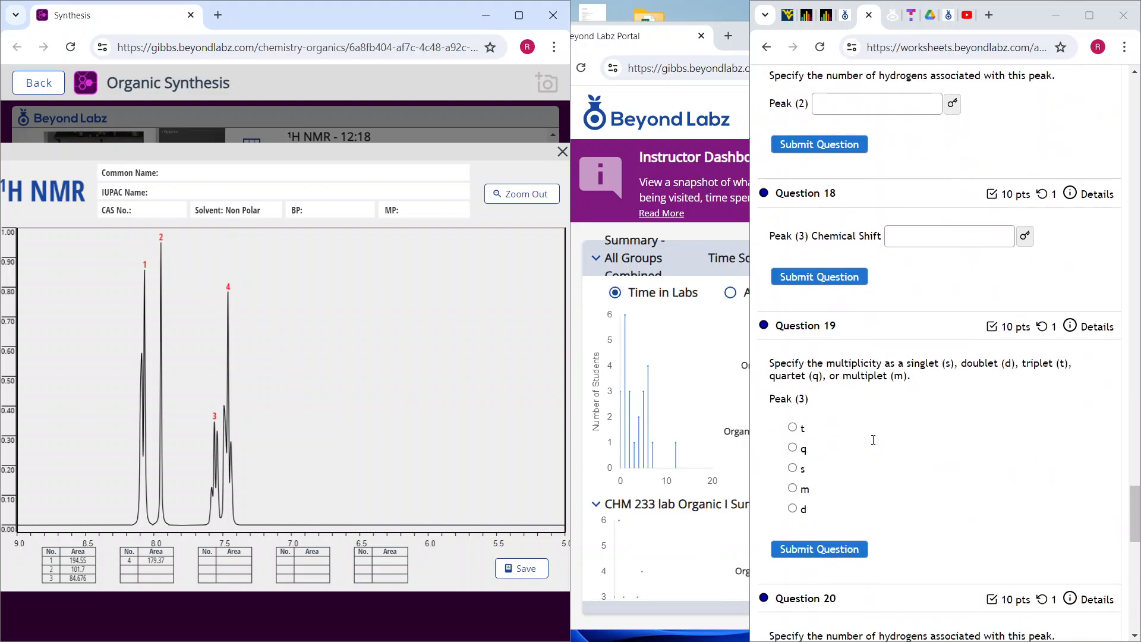
pyautogui.scroll(-10, 873, 440)
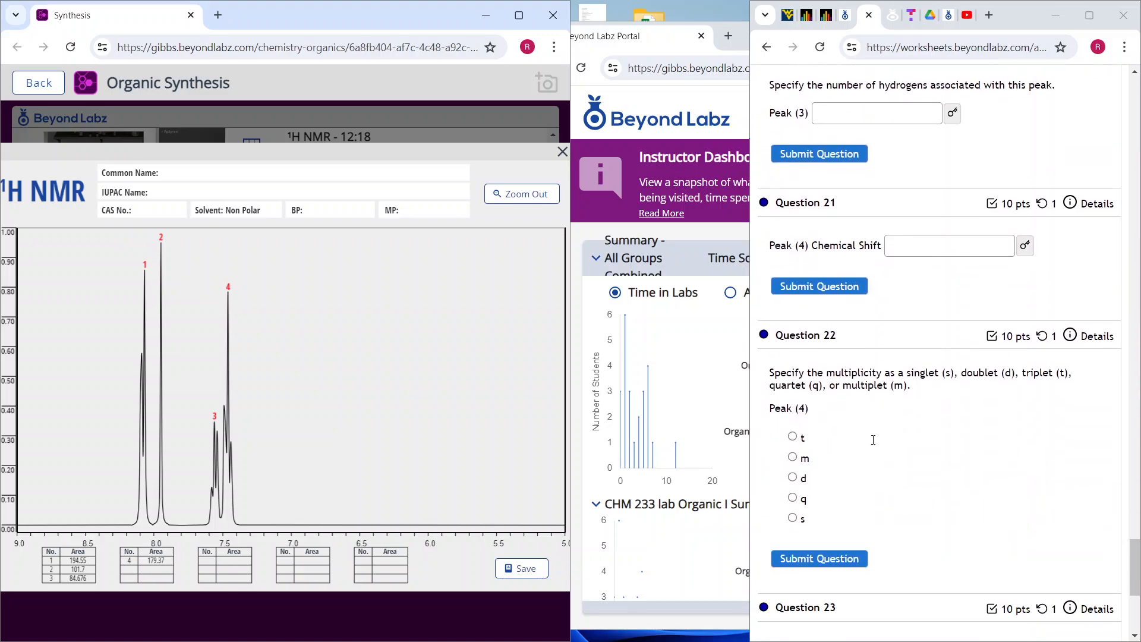
pyautogui.scroll(-4, 874, 440)
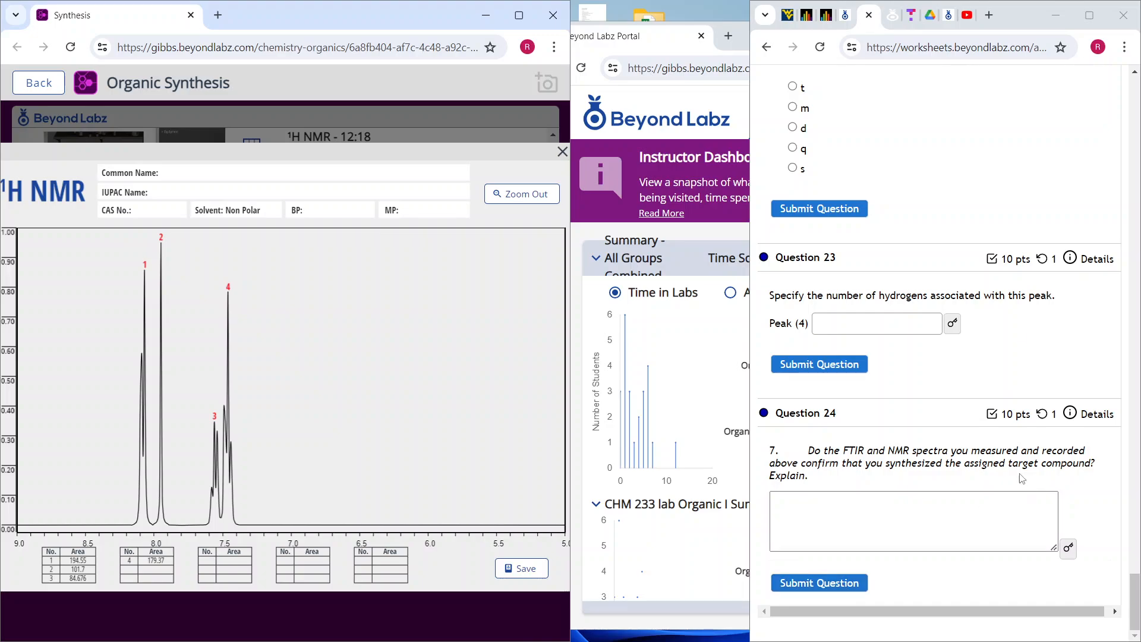
pyautogui.click(1088, 16)
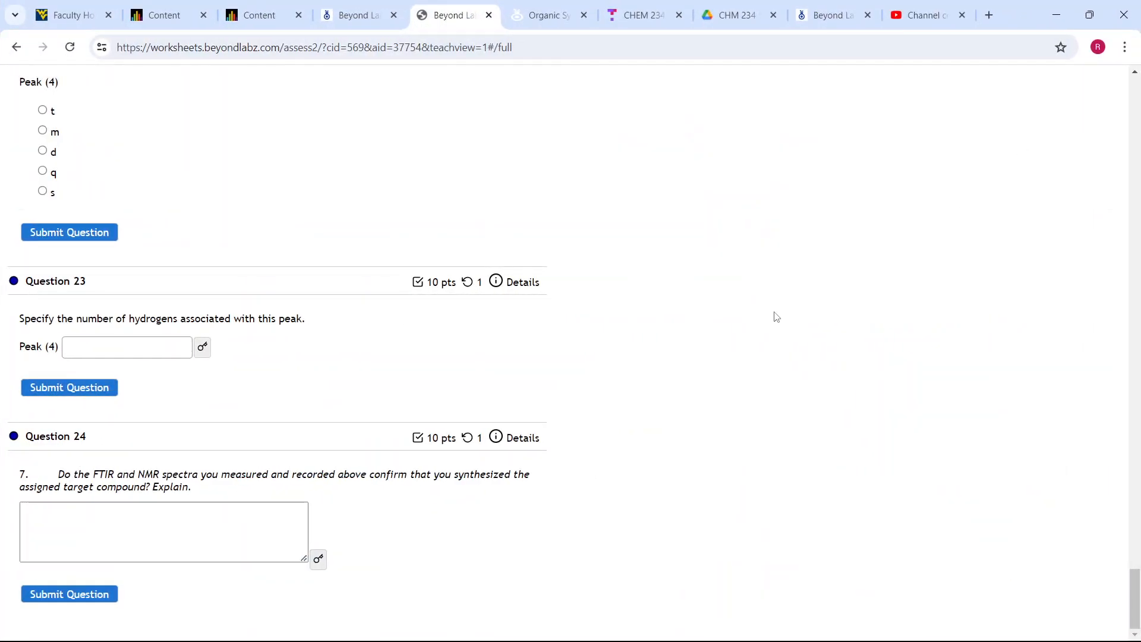